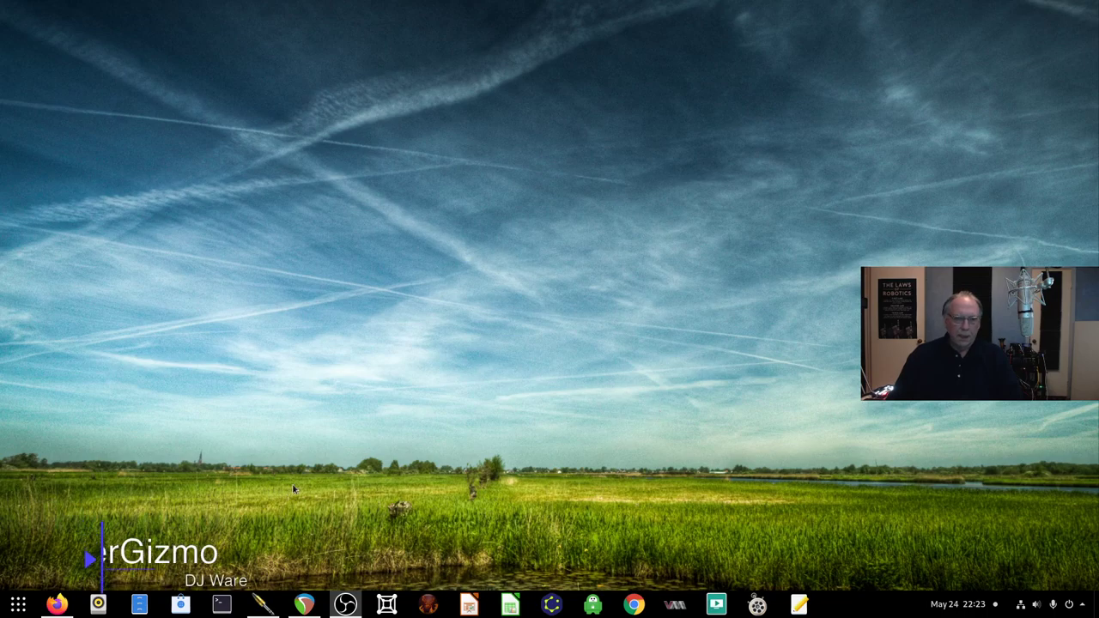
# Raise the 'xen1 - Proxmox' Firefox window from the taskbar dock
pyautogui.moveTo(57, 605)
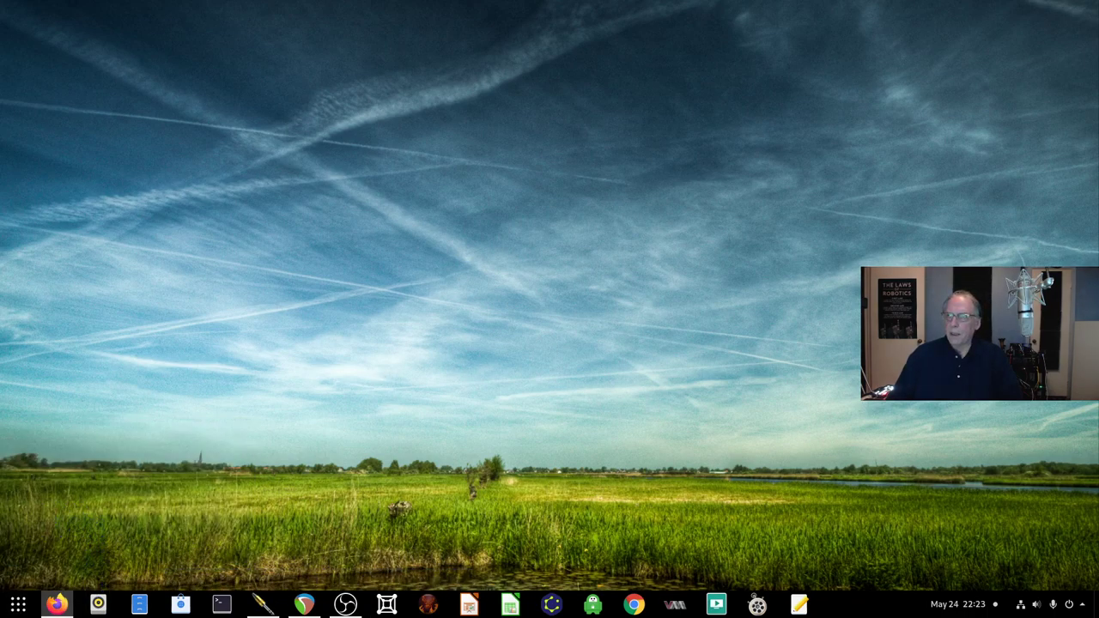
# Start a new VM named arch3 booting archlinux-2020.05.01-x86_64.iso from nas storage
pyautogui.hotkey('alt', 'Tab')
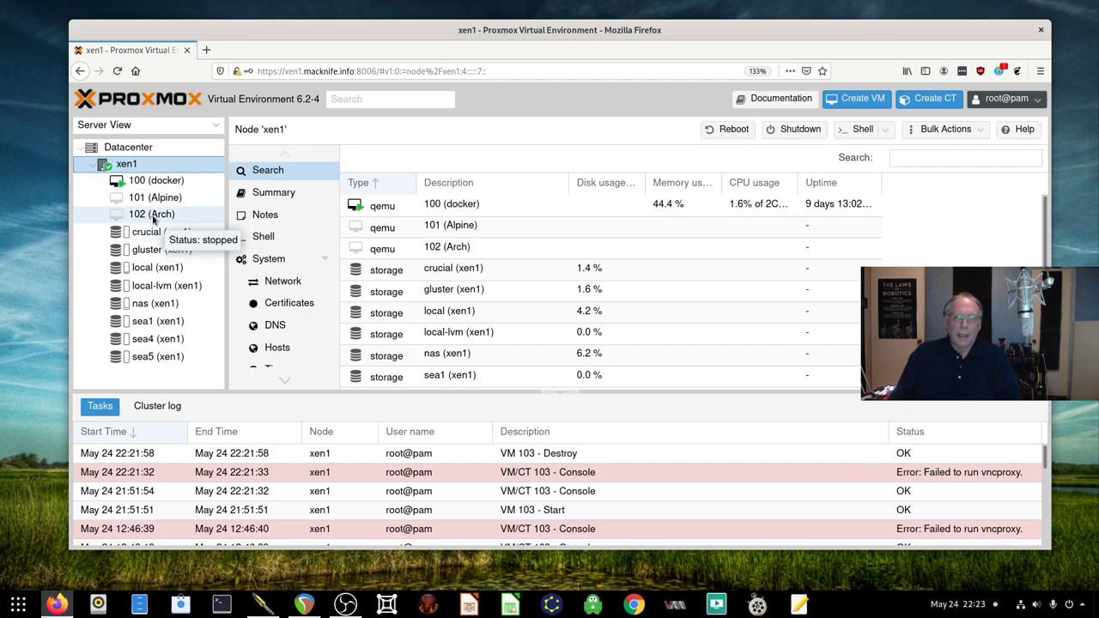
pyautogui.click(852, 99)
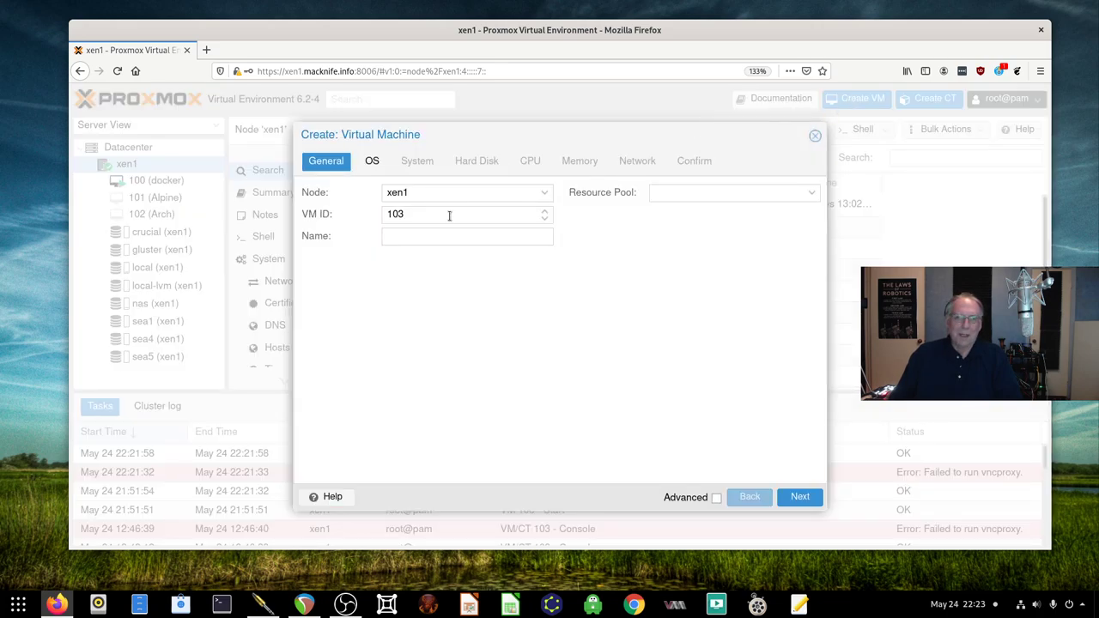
pyautogui.click(412, 235)
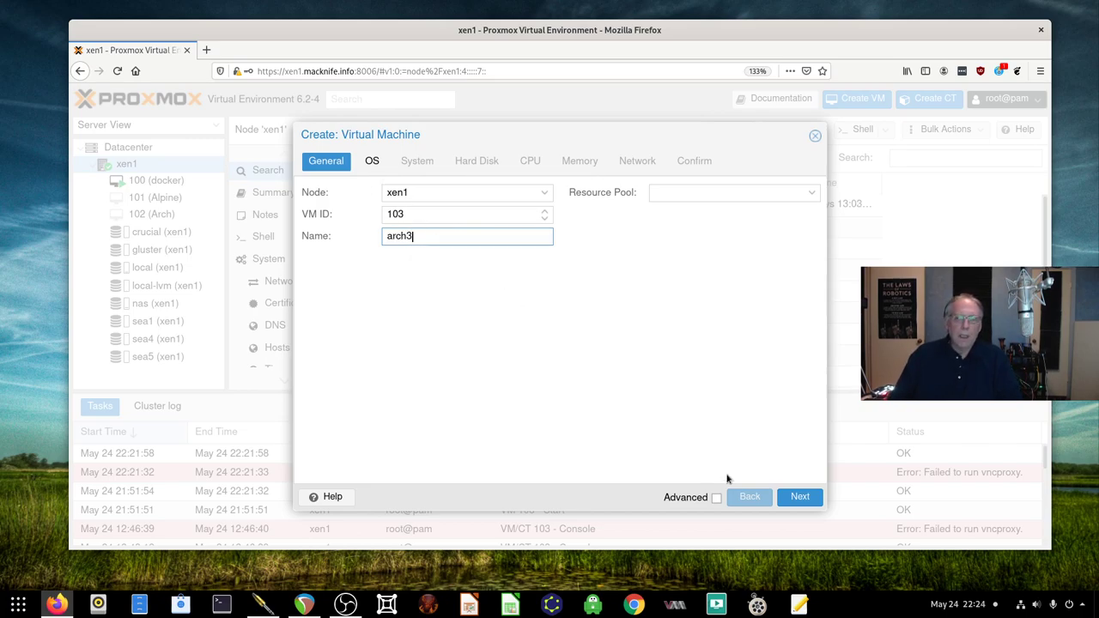
pyautogui.click(799, 498)
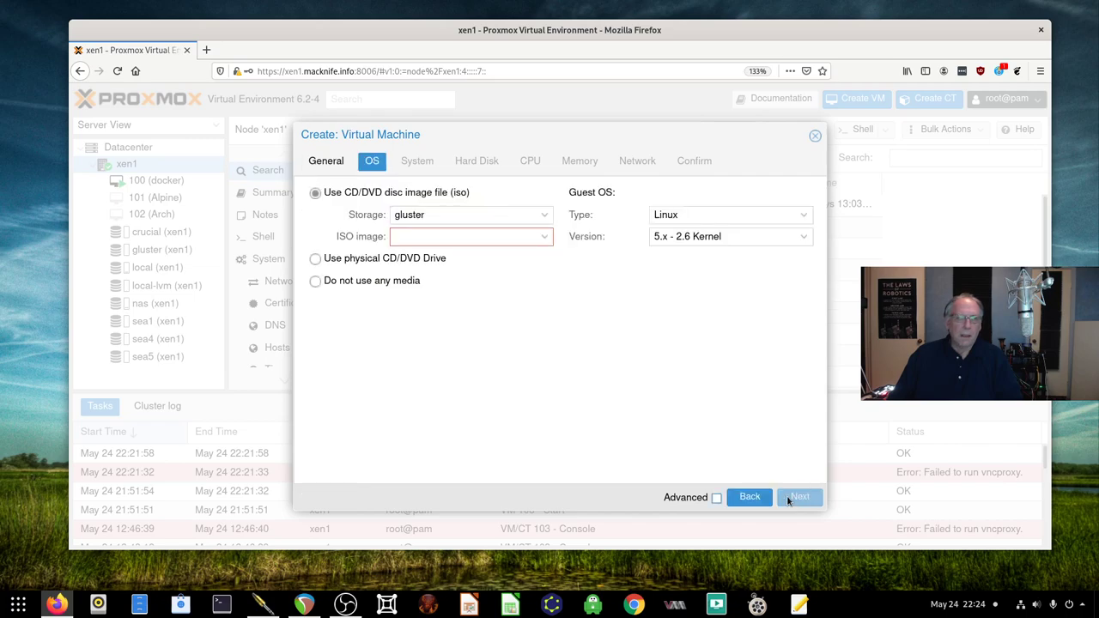
pyautogui.click(546, 216)
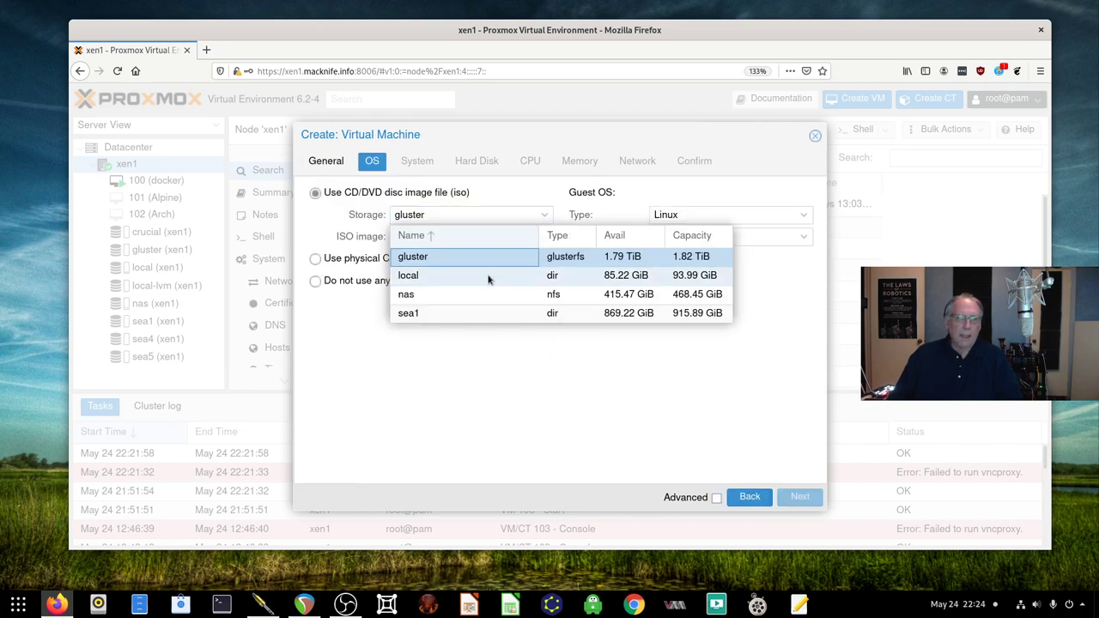
pyautogui.click(455, 300)
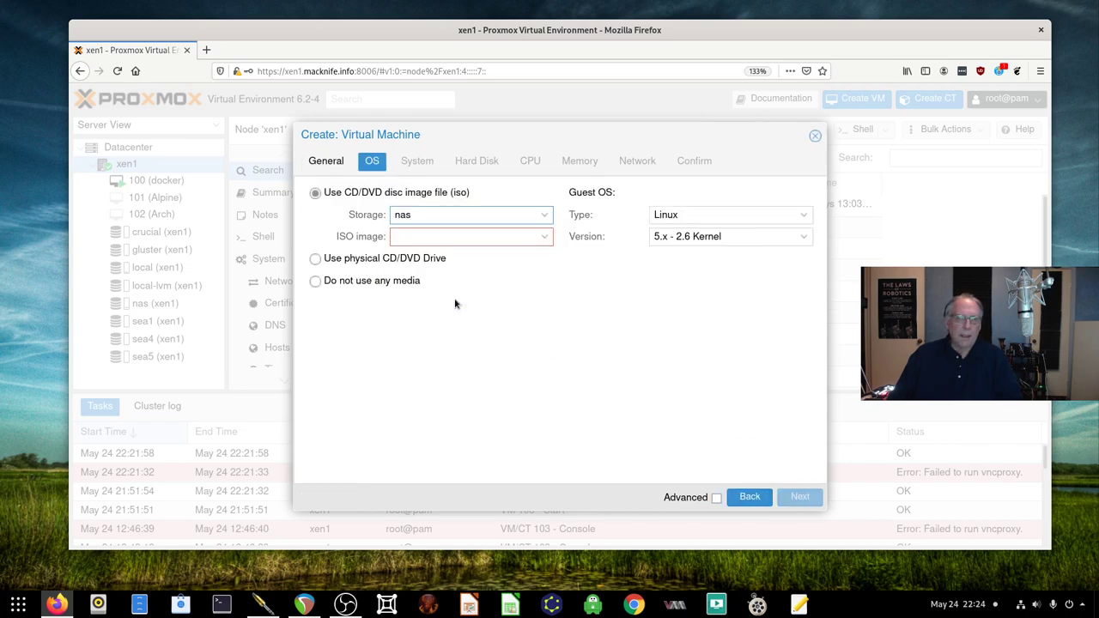
pyautogui.click(542, 237)
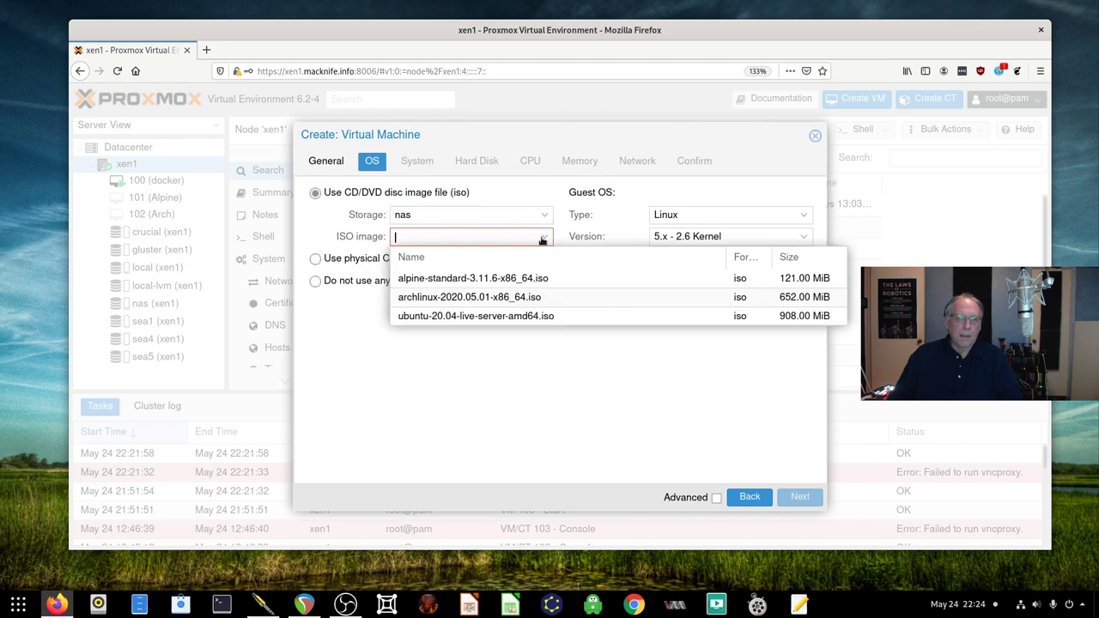
pyautogui.click(494, 298)
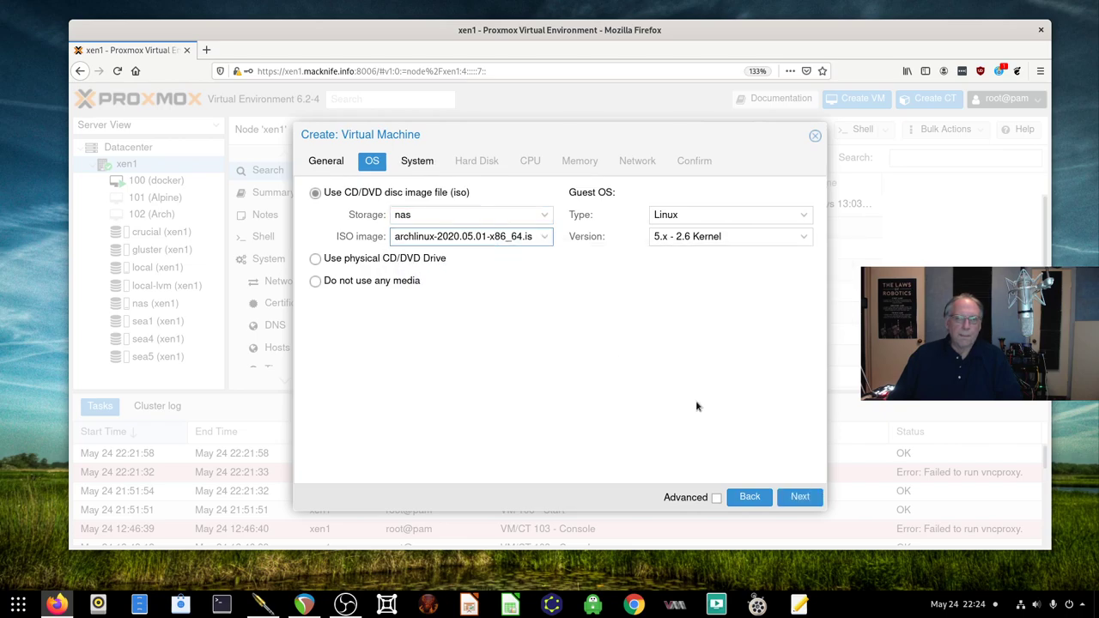
# Give the VM a 60 GiB hard disk and 2 CPU cores
pyautogui.click(799, 497)
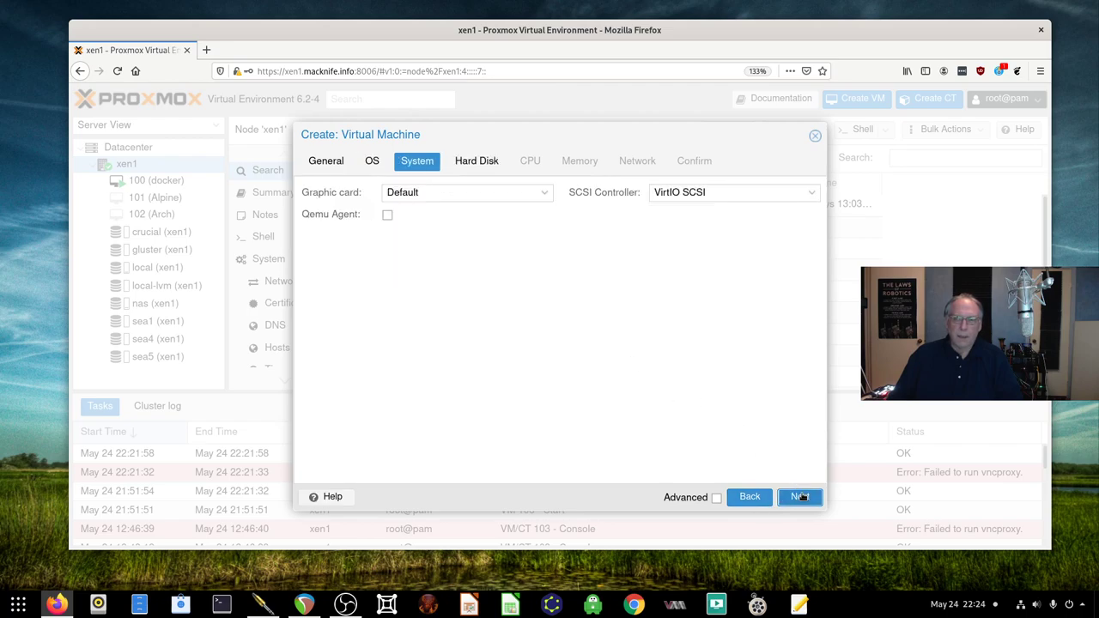
pyautogui.click(799, 496)
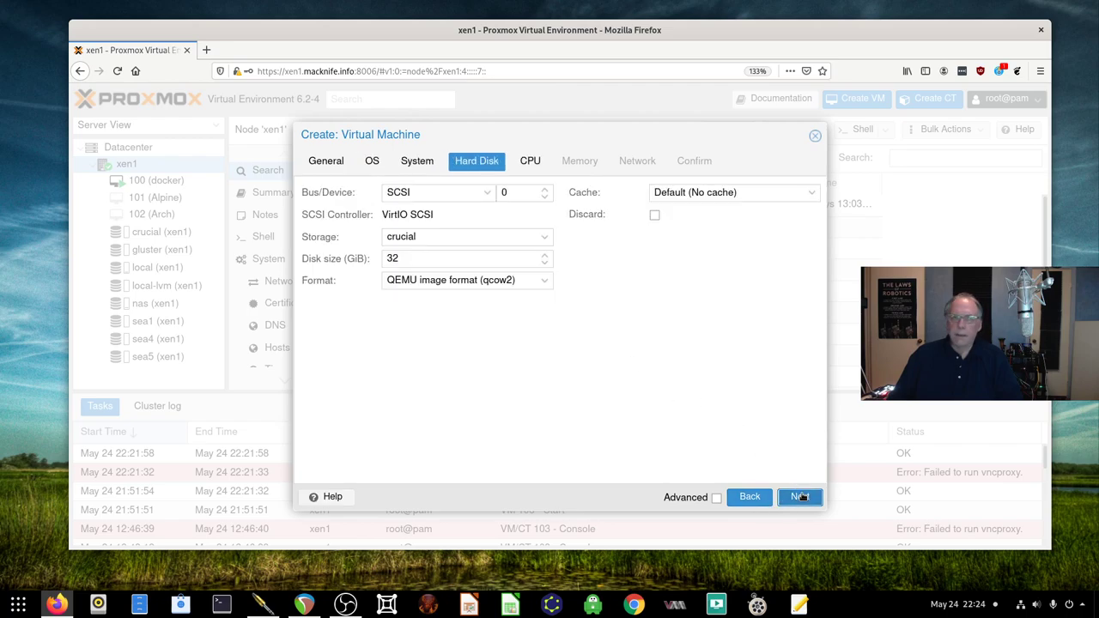
pyautogui.doubleClick(406, 263)
pyautogui.write('60')
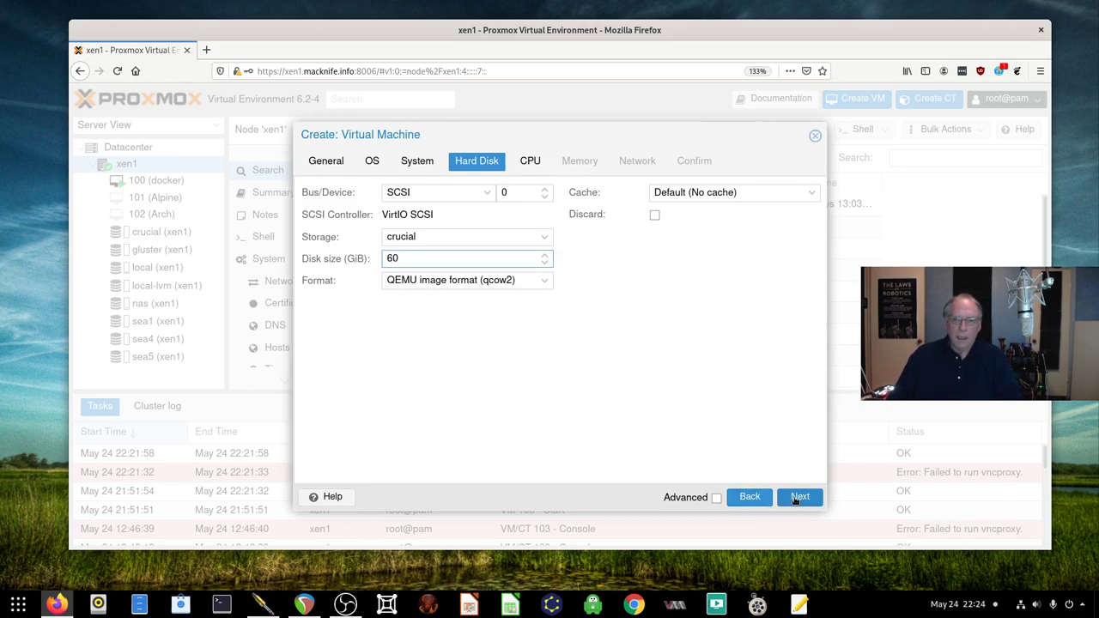
pyautogui.click(795, 499)
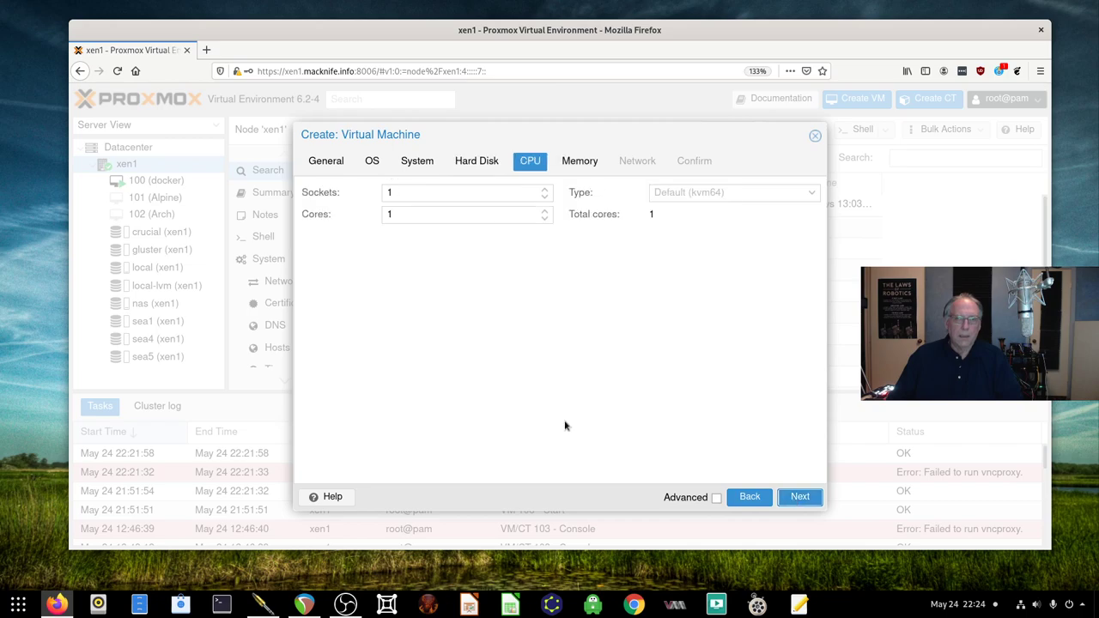
pyautogui.moveTo(391, 213); pyautogui.dragTo(379, 218)
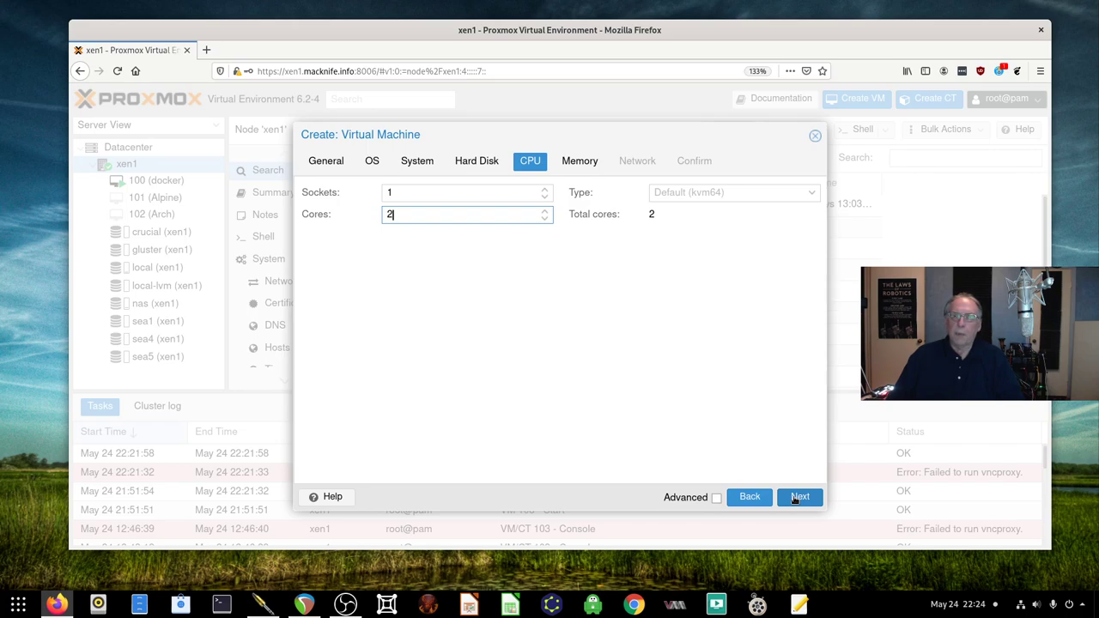
# Set memory to 4096 MiB and finish creating VM 103
pyautogui.click(798, 497)
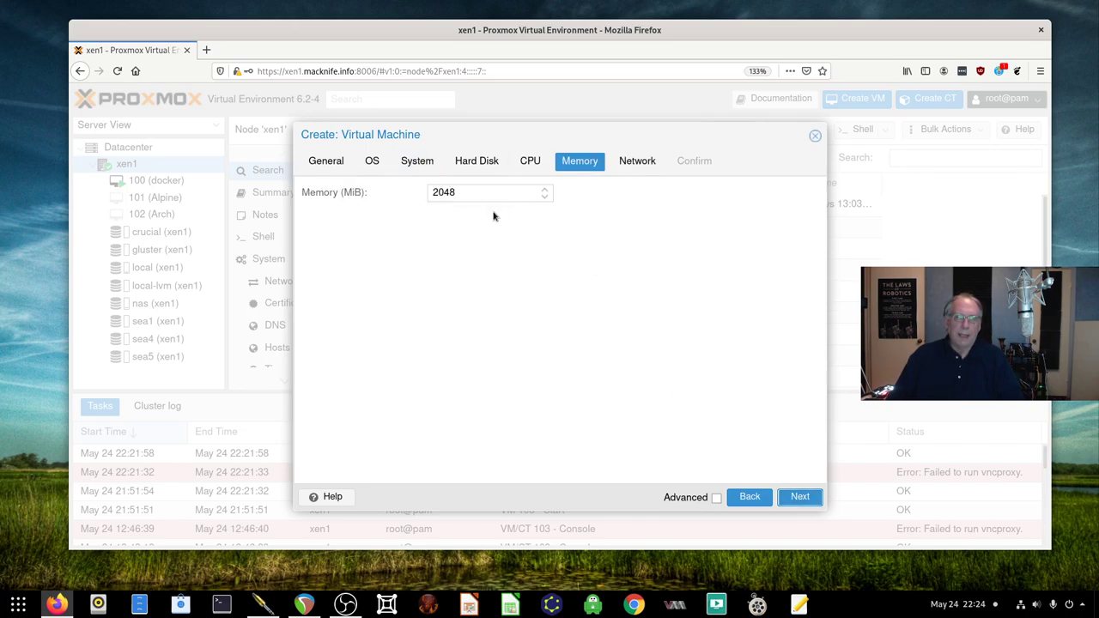
pyautogui.doubleClick(469, 196)
pyautogui.write('4096')
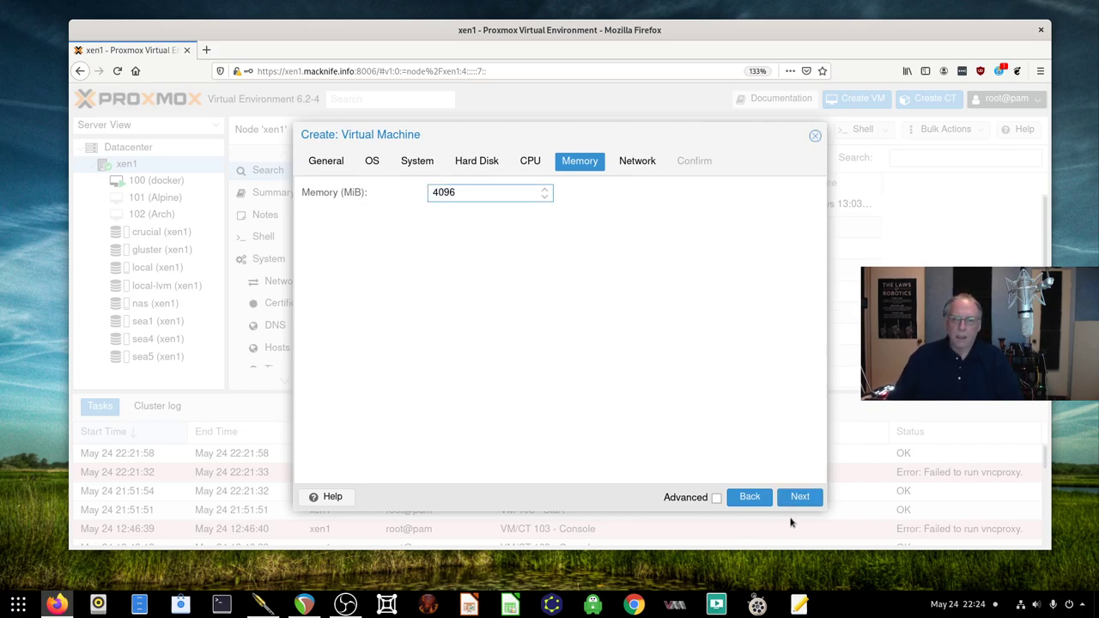
pyautogui.click(798, 499)
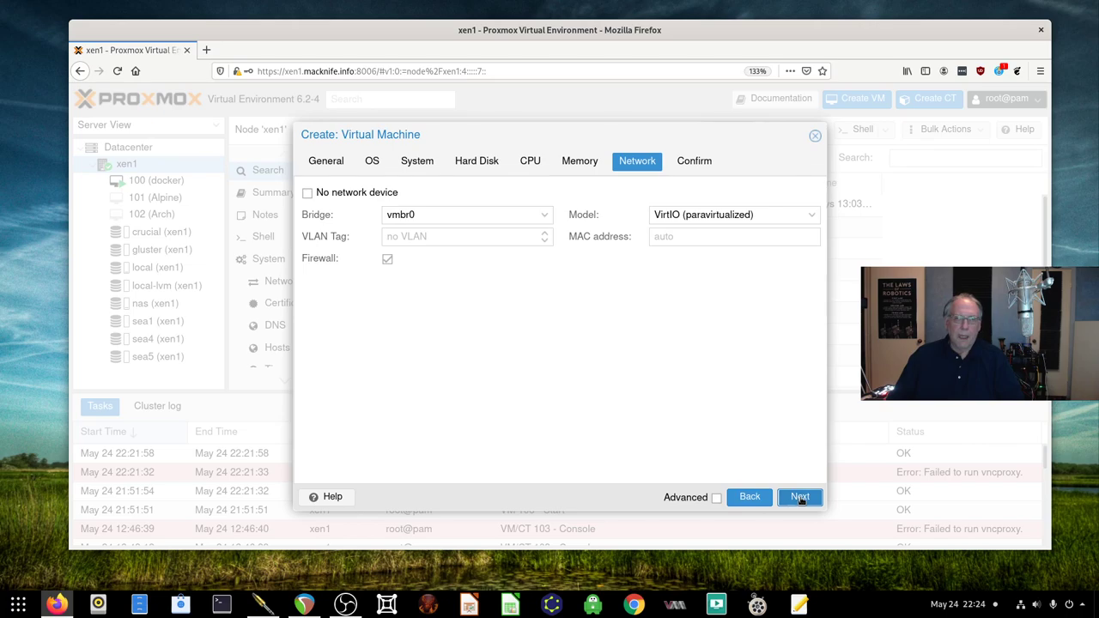
pyautogui.click(799, 499)
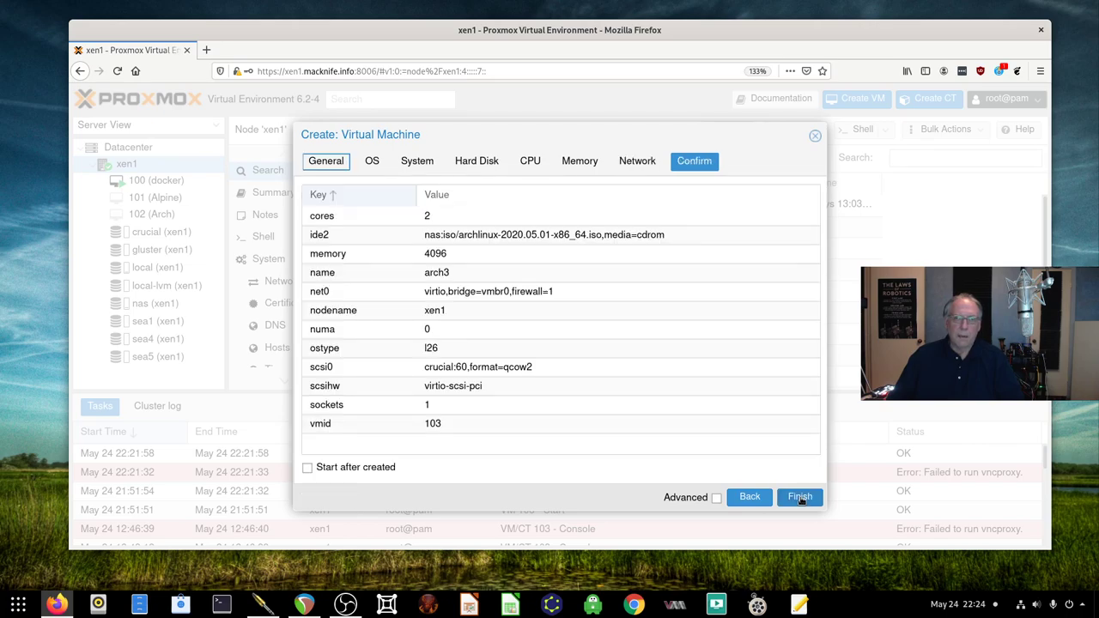
pyautogui.click(799, 498)
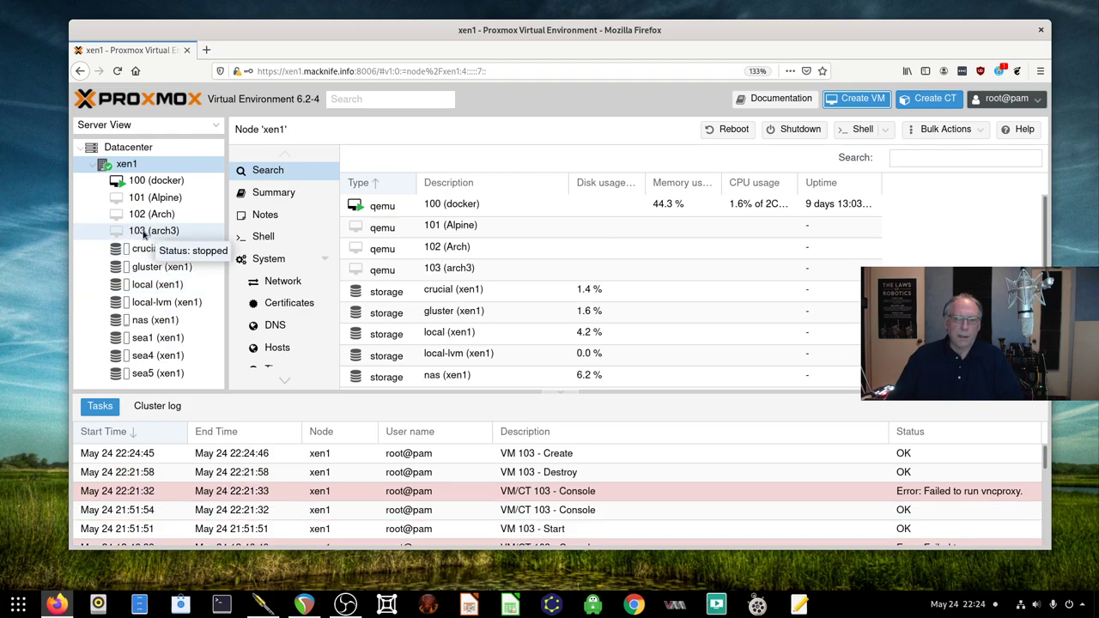
# Start VM 103 (arch3) and open its enlarged noVNC console
pyautogui.click(143, 231)
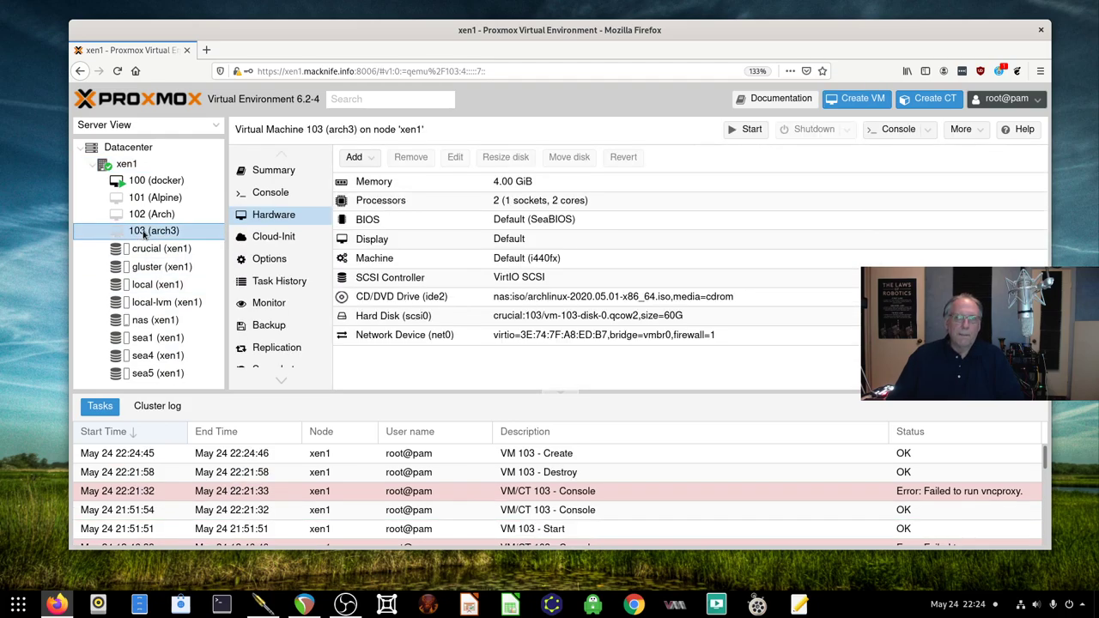
pyautogui.click(745, 128)
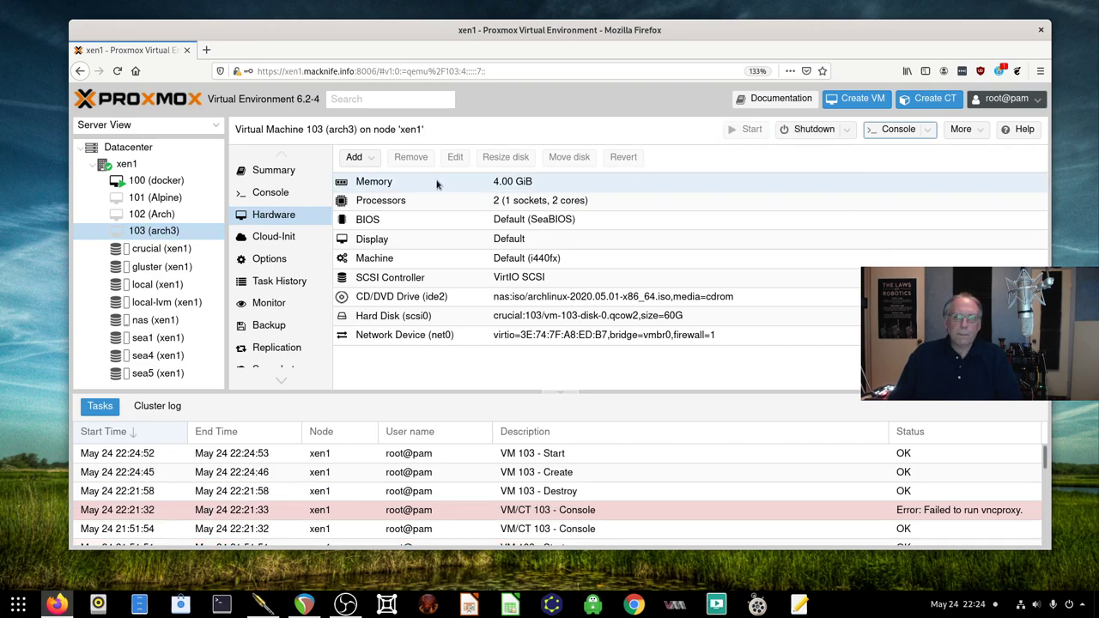
pyautogui.click(894, 131)
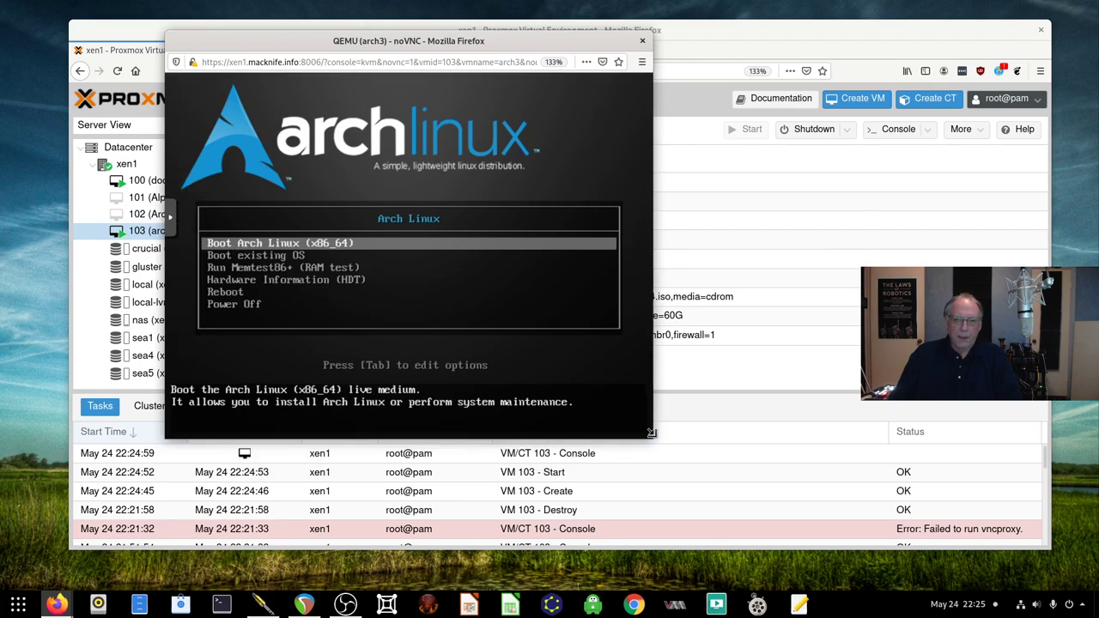
pyautogui.moveTo(647, 437); pyautogui.dragTo(803, 506)
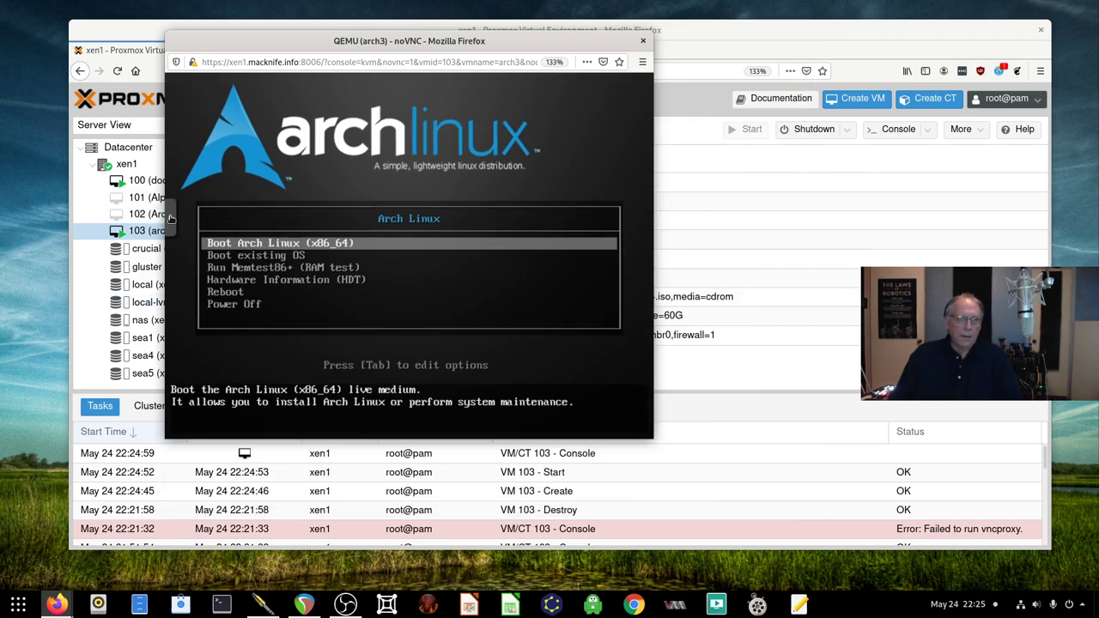
# Set the console Scaling Mode to Local Scaling in noVNC settings
pyautogui.click(171, 217)
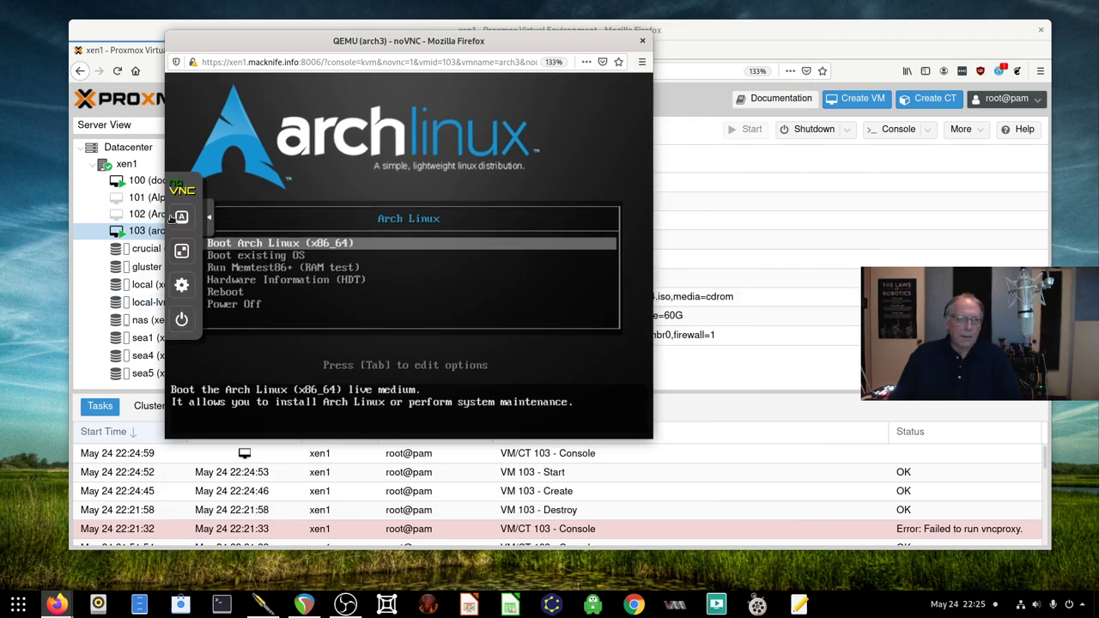
pyautogui.click(181, 285)
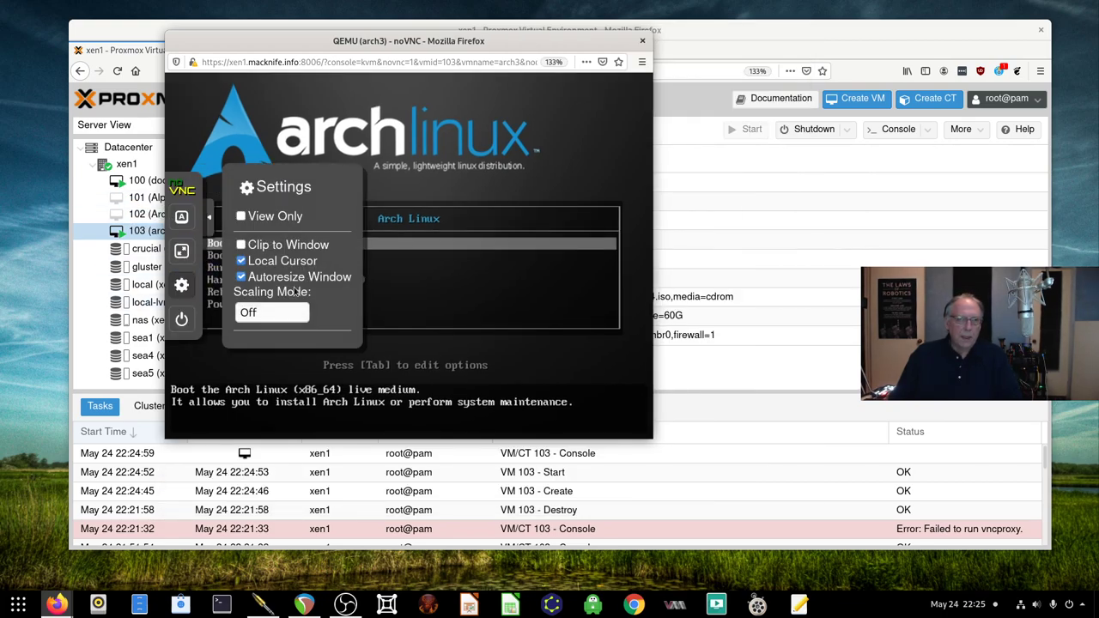
pyautogui.click(268, 311)
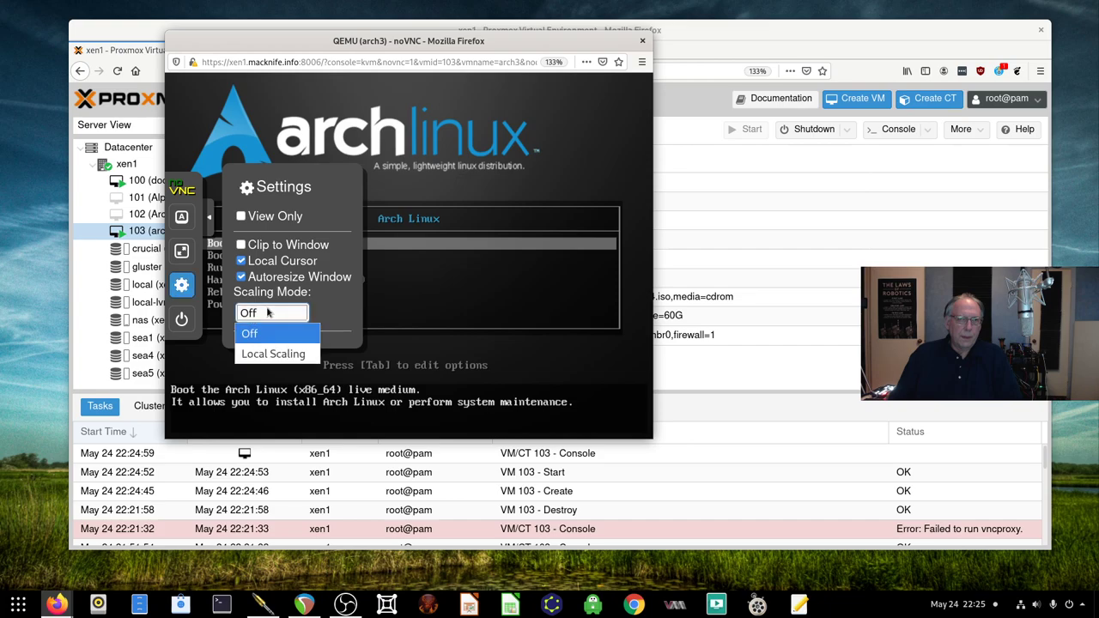
pyautogui.click(268, 352)
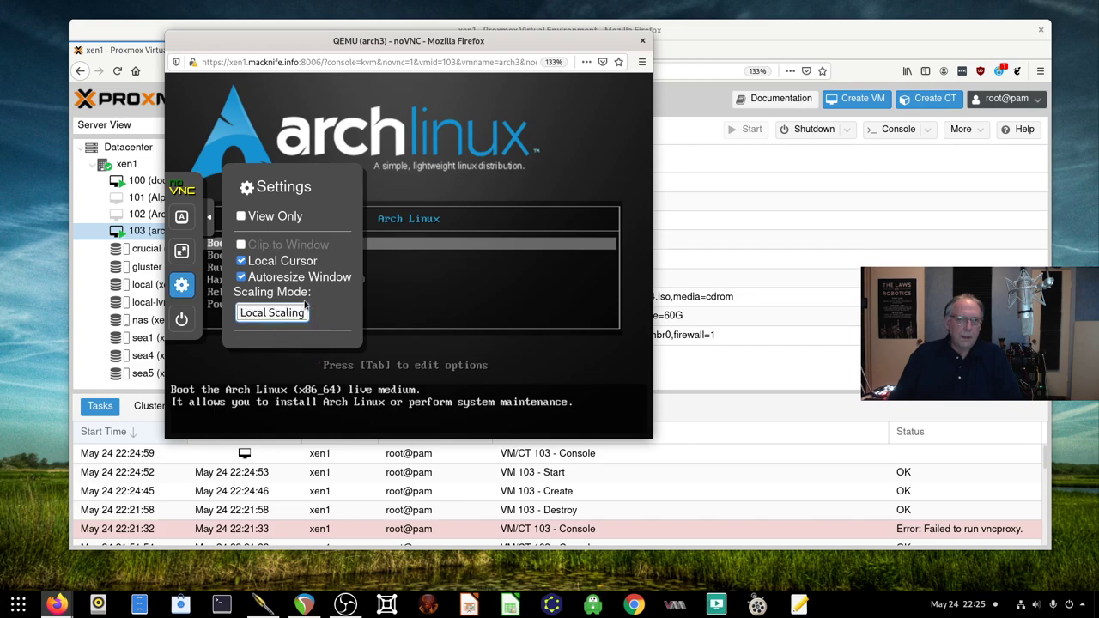
pyautogui.click(551, 163)
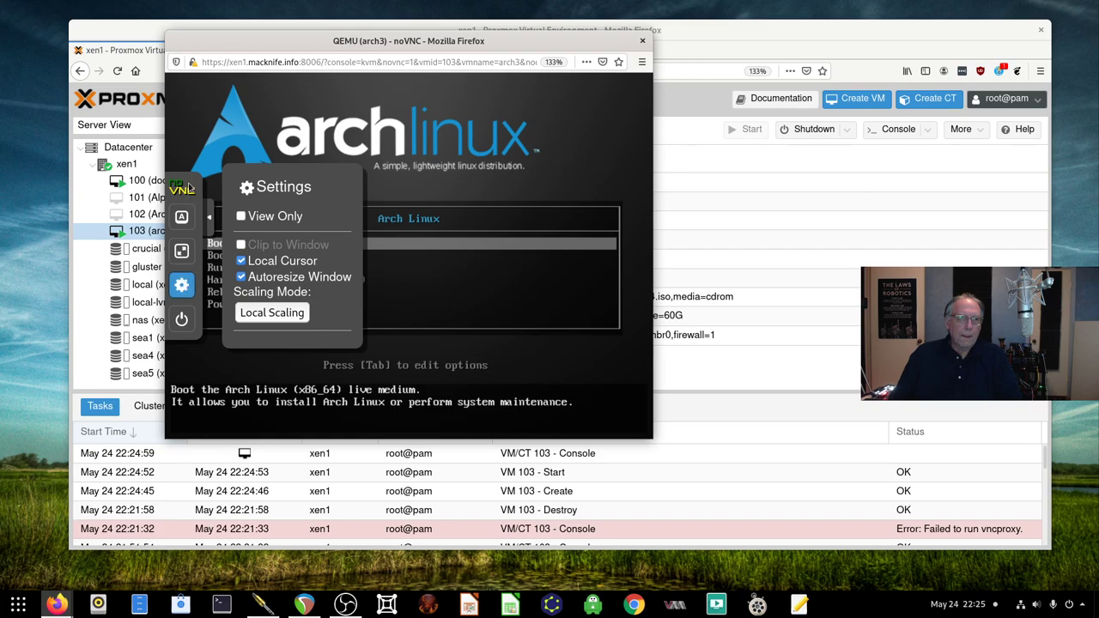
pyautogui.click(181, 285)
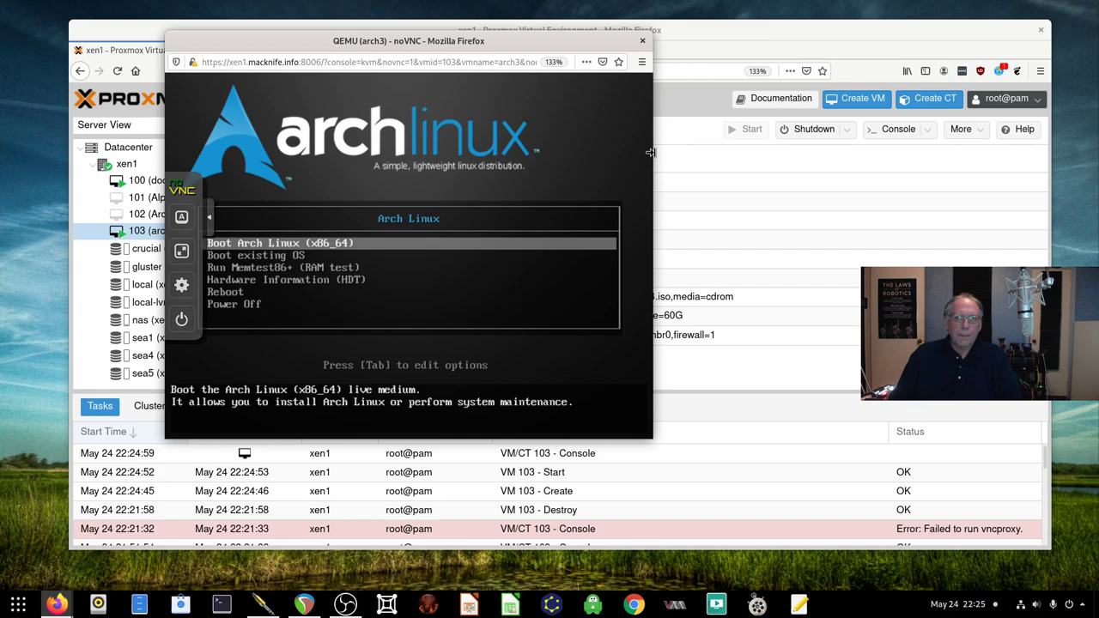
# Enlarge and position the console window, then minimize the Proxmox window
pyautogui.moveTo(650, 152); pyautogui.dragTo(791, 181)
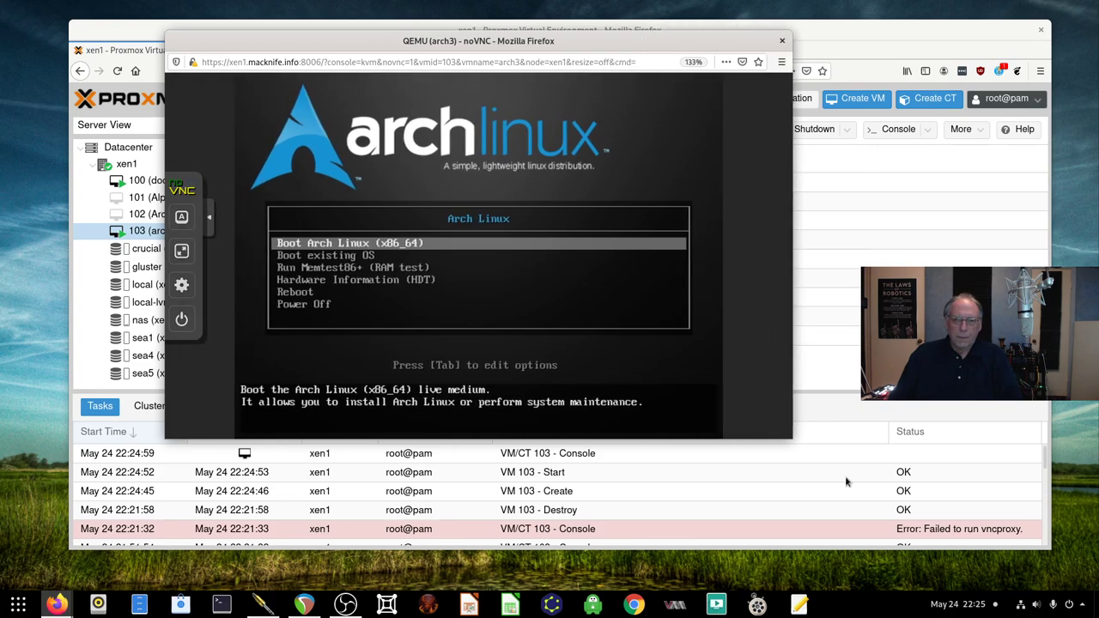
pyautogui.moveTo(783, 438); pyautogui.dragTo(912, 584)
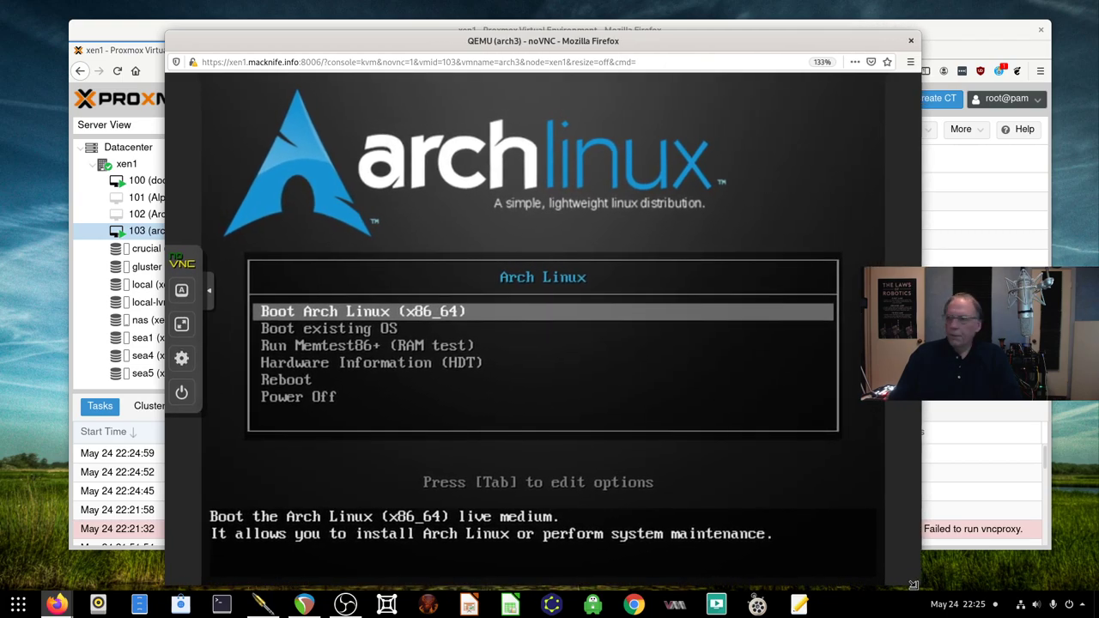
pyautogui.moveTo(550, 46); pyautogui.dragTo(421, 30)
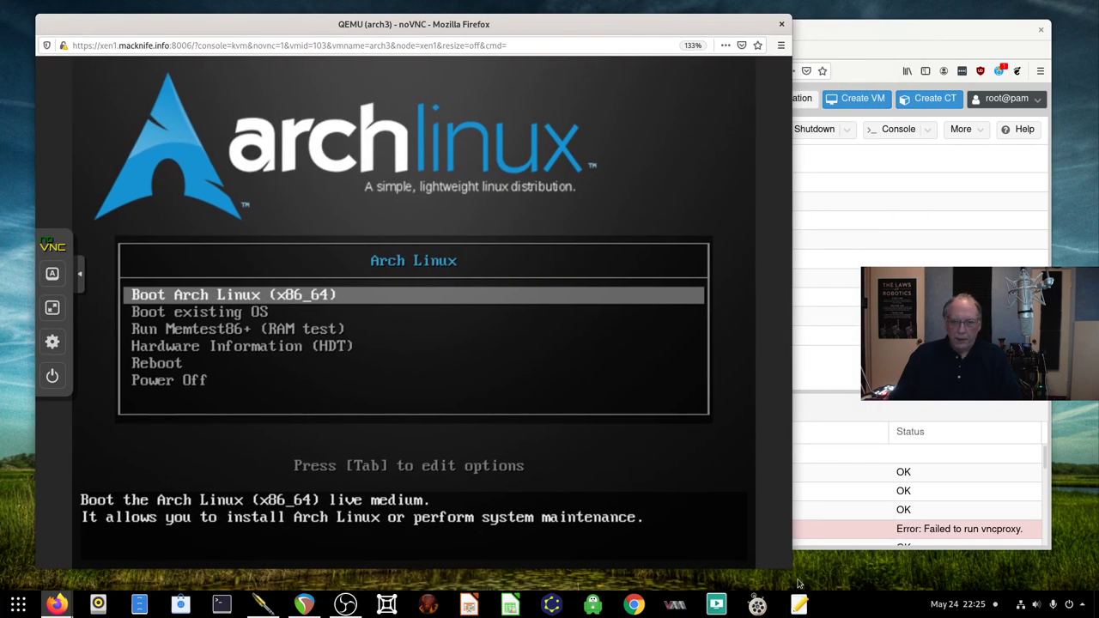
pyautogui.moveTo(792, 569); pyautogui.dragTo(818, 589)
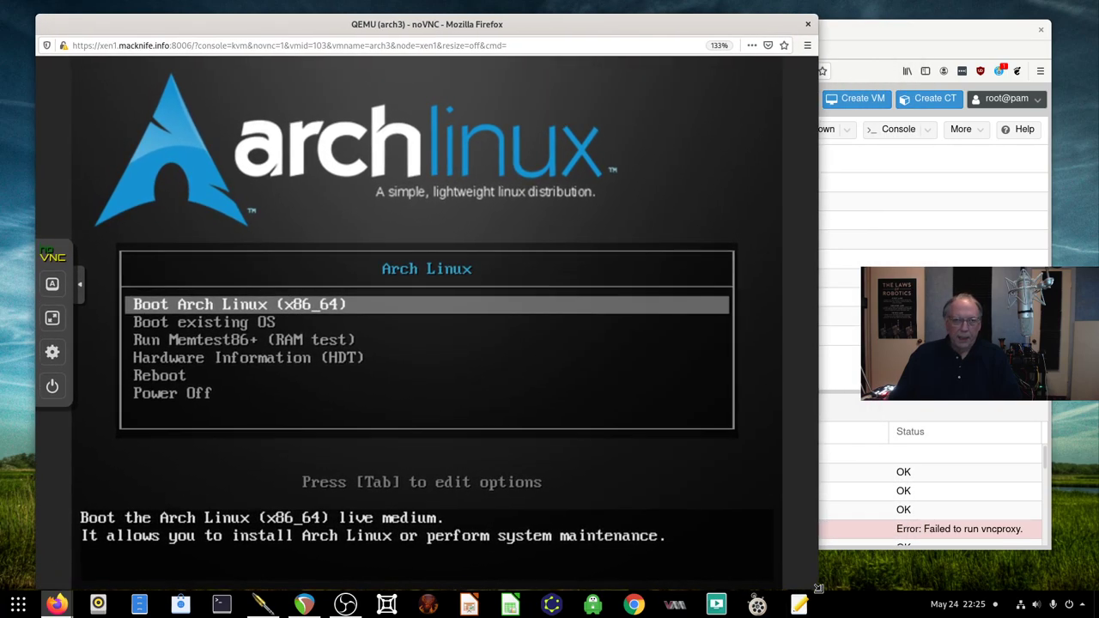
pyautogui.moveTo(549, 17); pyautogui.dragTo(514, 6)
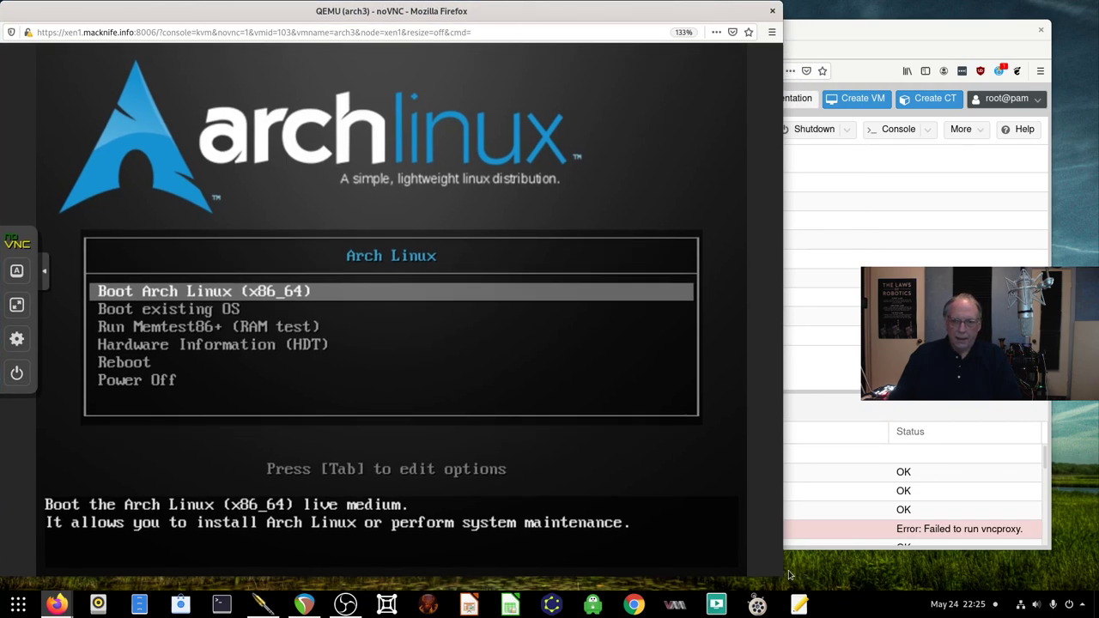
pyautogui.moveTo(781, 569); pyautogui.dragTo(811, 578)
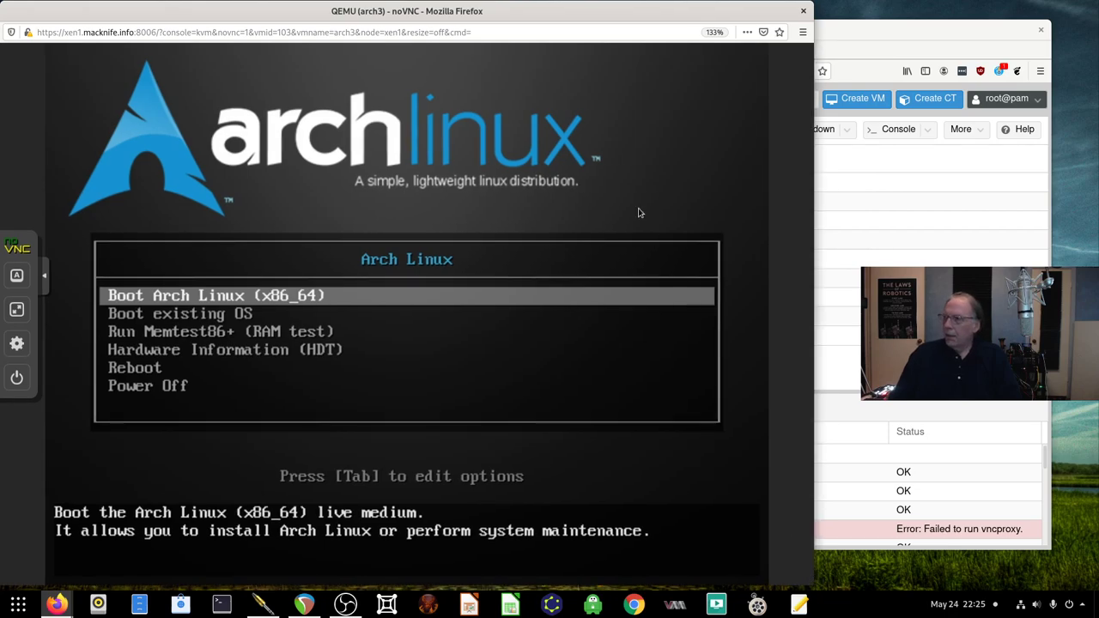
pyautogui.doubleClick(843, 29)
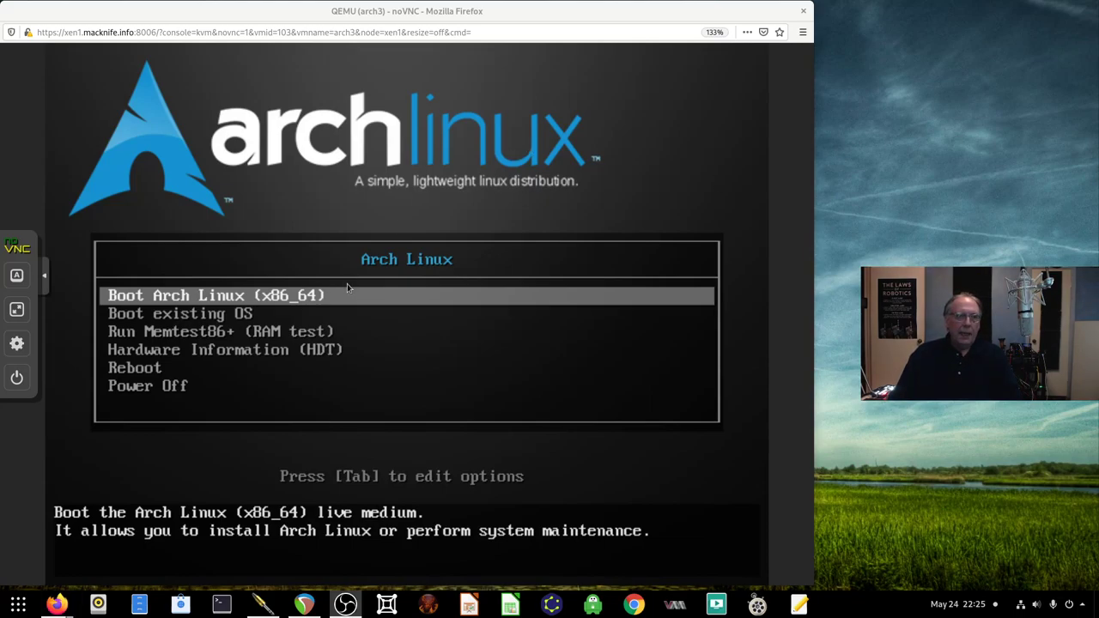
# Boot Arch Linux (x86_64) from the live ISO and reach the root shell prompt
pyautogui.click(665, 107)
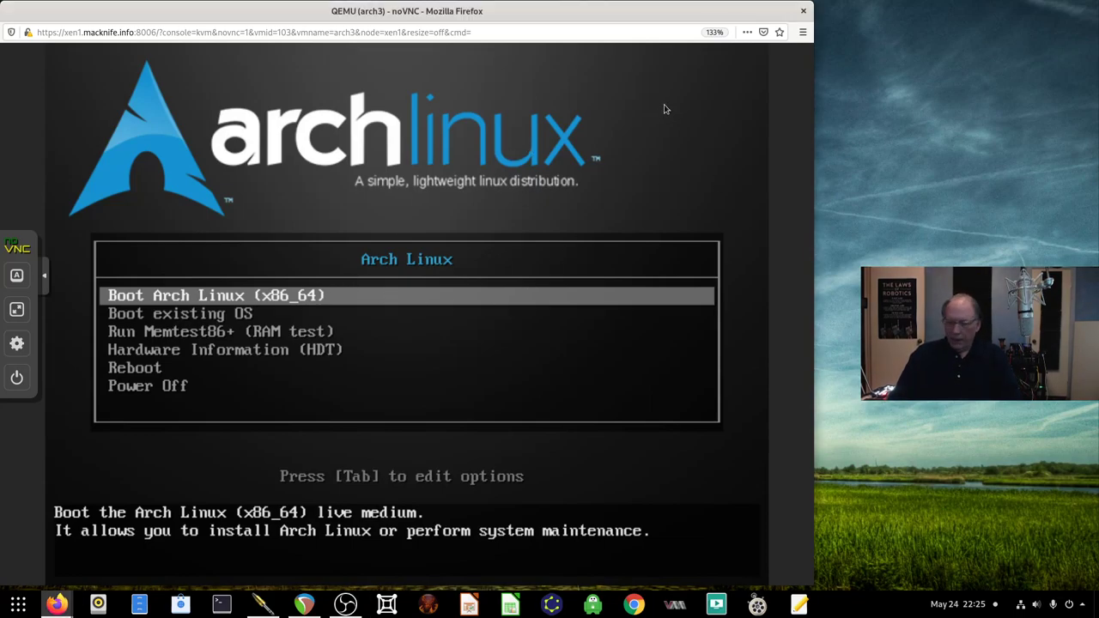
pyautogui.press('Return')
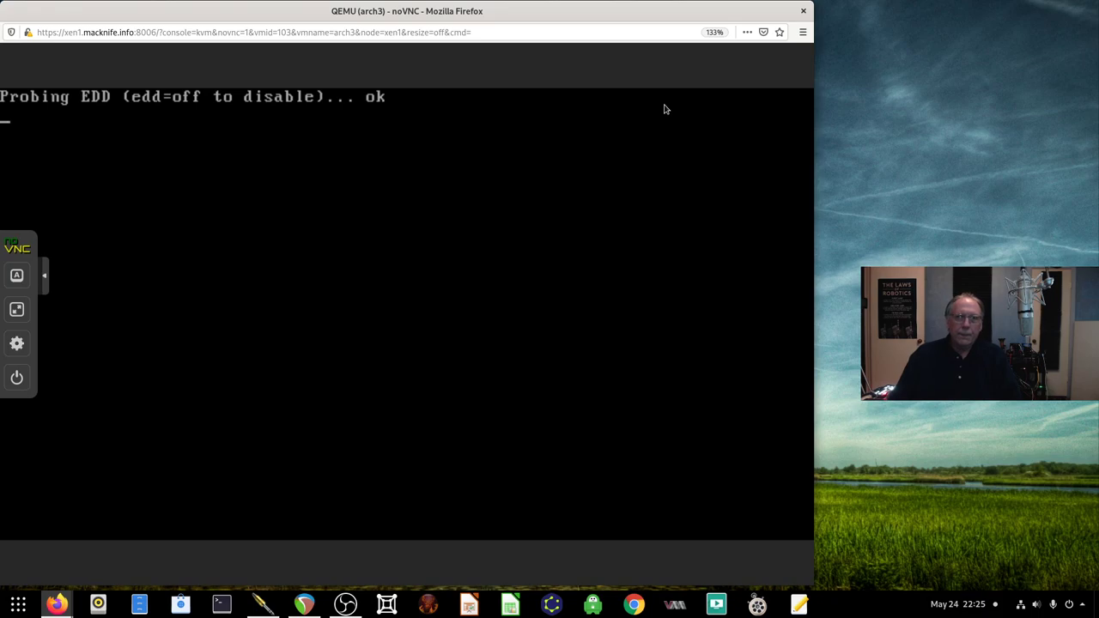
pyautogui.moveTo(640, 10); pyautogui.dragTo(653, 9)
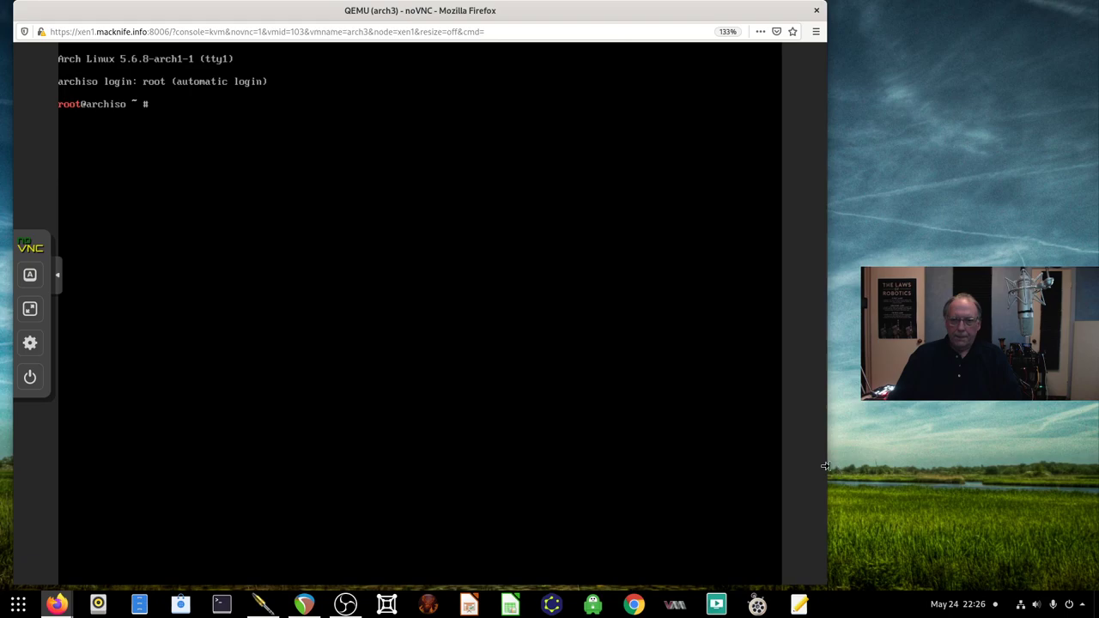
pyautogui.moveTo(825, 466); pyautogui.dragTo(857, 470)
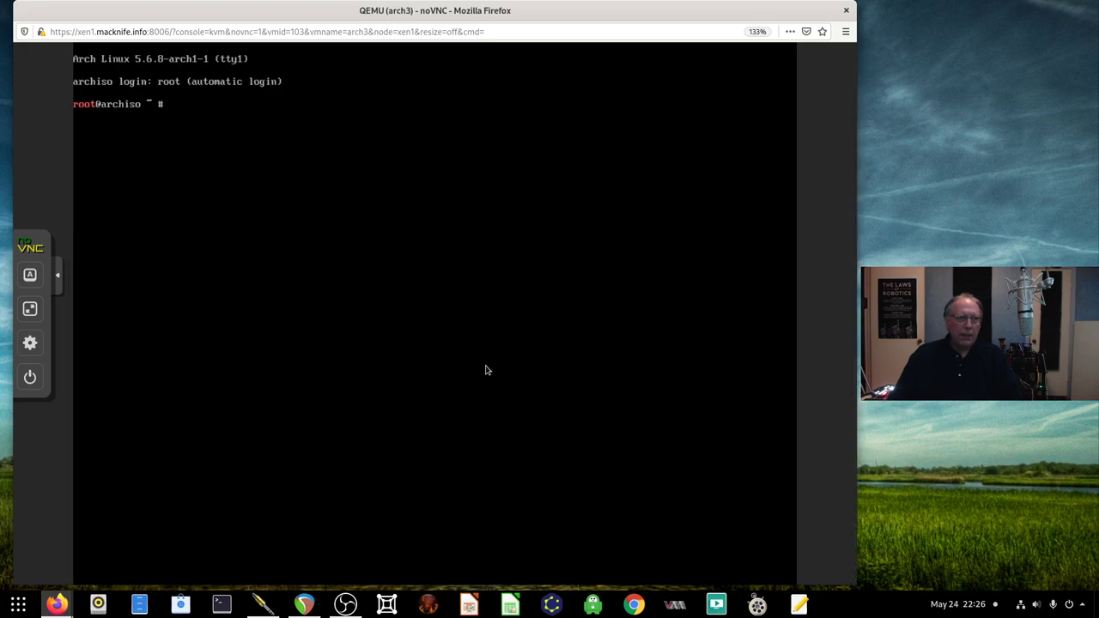
pyautogui.write('ls')
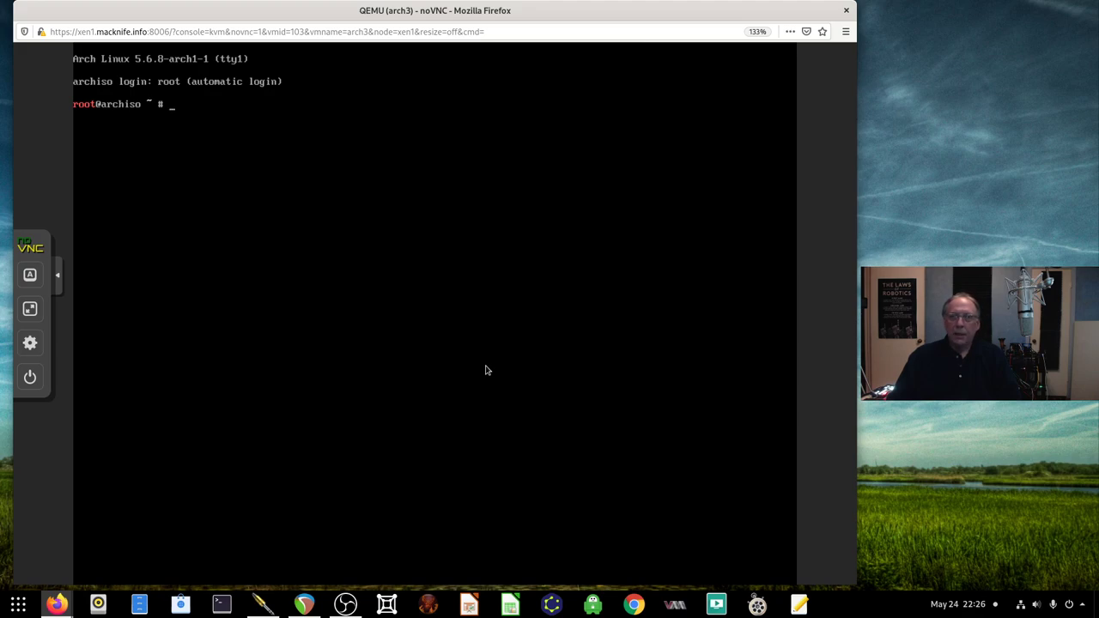
# Run wget on sourceforge.net/projects/ezos/files/TEMP/ezarch.bios to fetch the 18773-byte script
pyautogui.write('wget ')
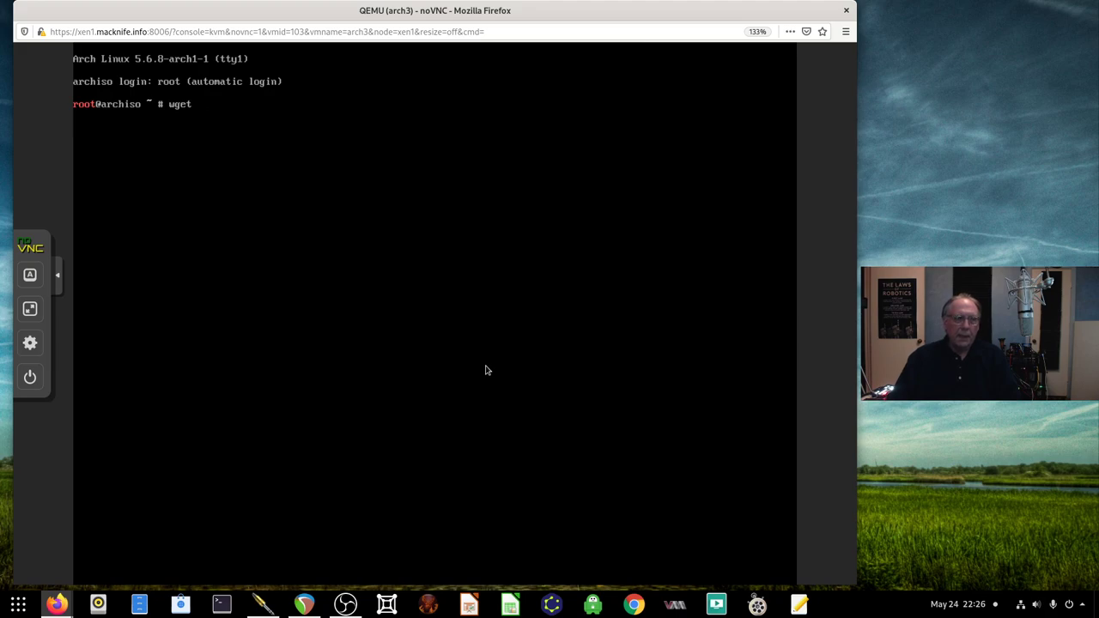
pyautogui.write('https:L//sourceforge.ne')
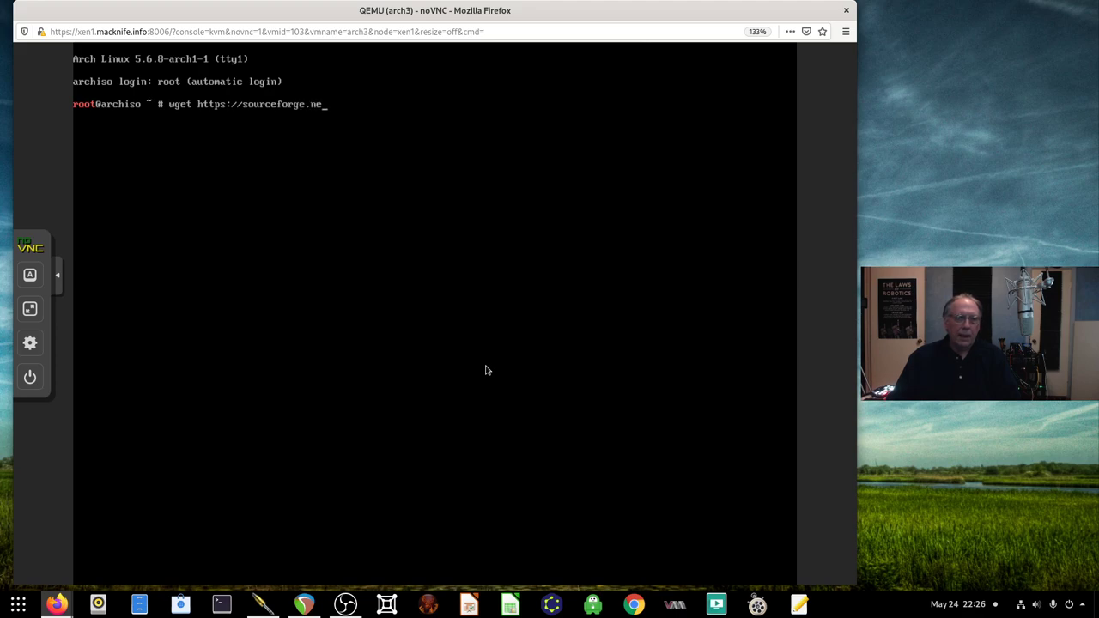
pyautogui.write('t/projects/ezos')
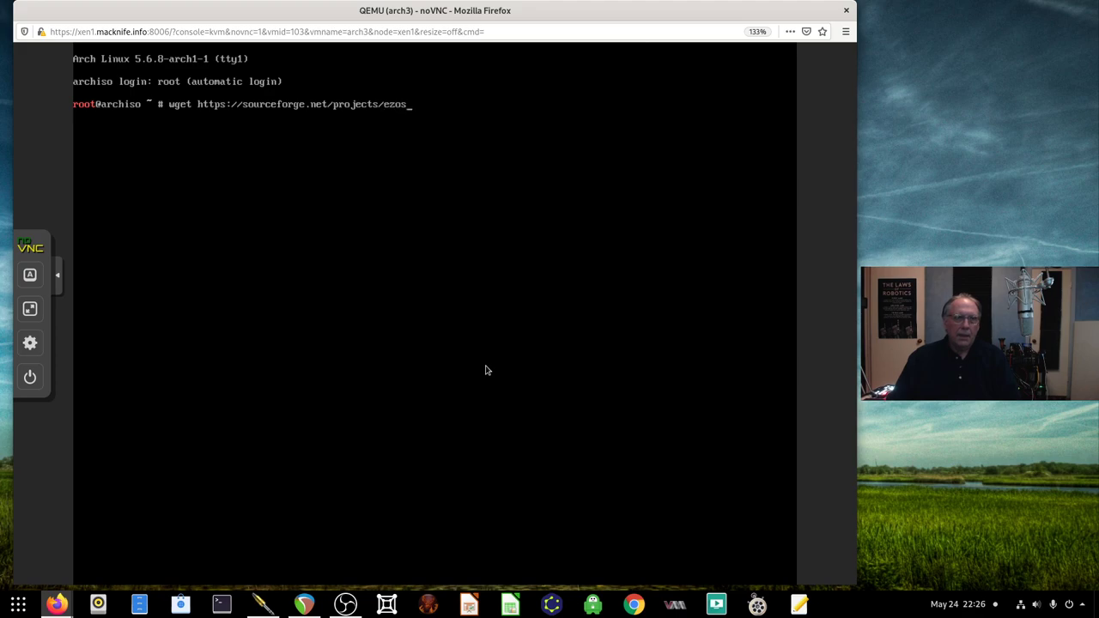
pyautogui.write('/files/TEMP/ezarch.bios')
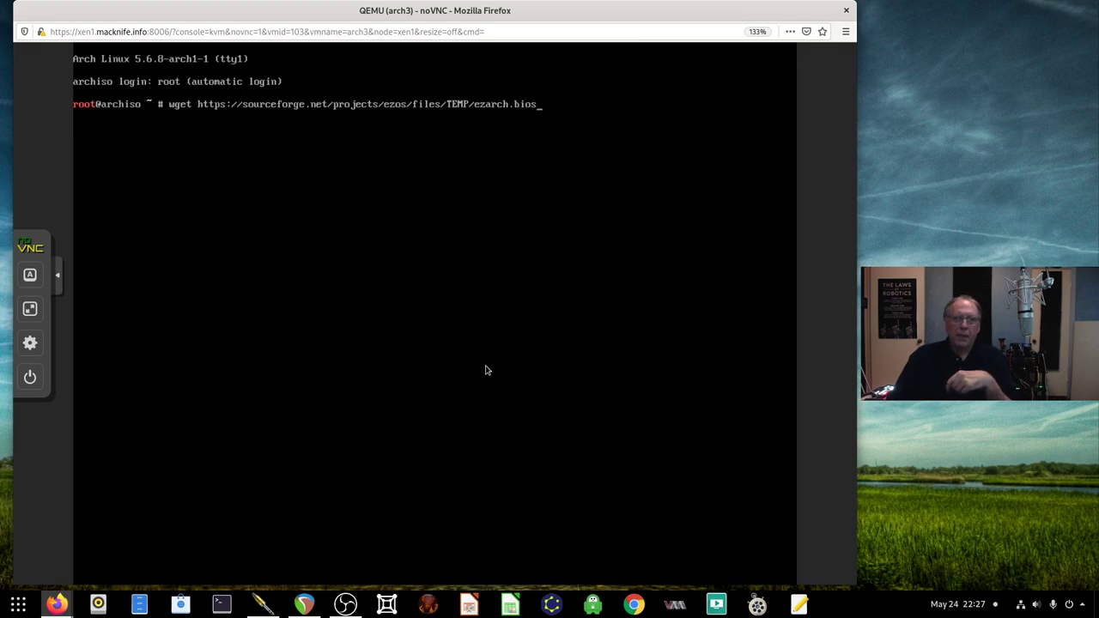
pyautogui.press('Return')
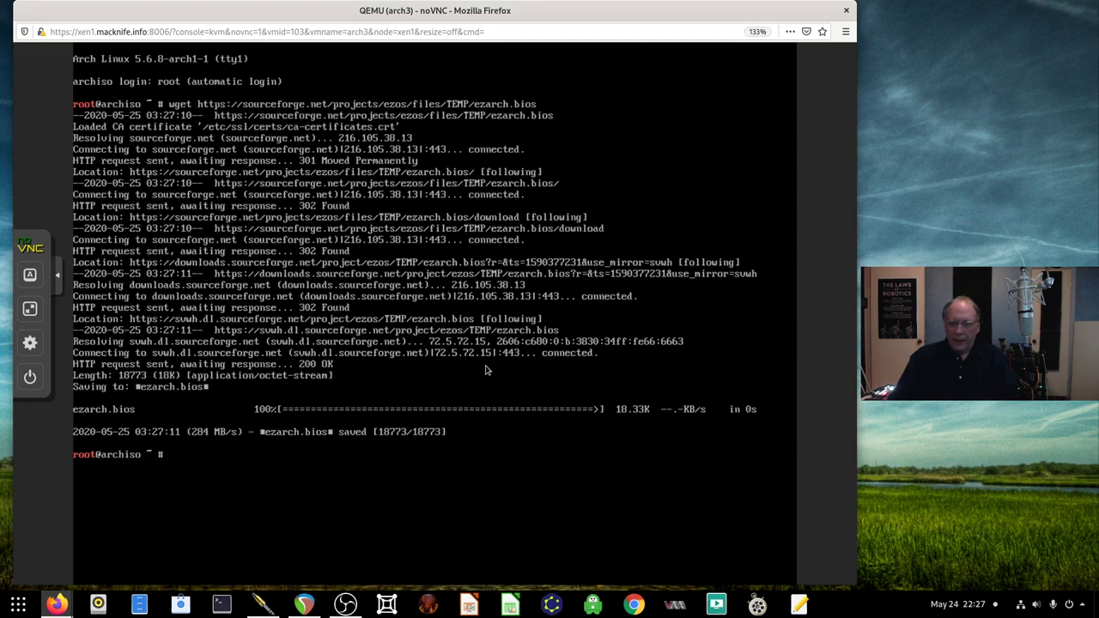
# List the home folder with ls -l and open ezarch.bios in more
pyautogui.write('ls -l')
pyautogui.press('Return')
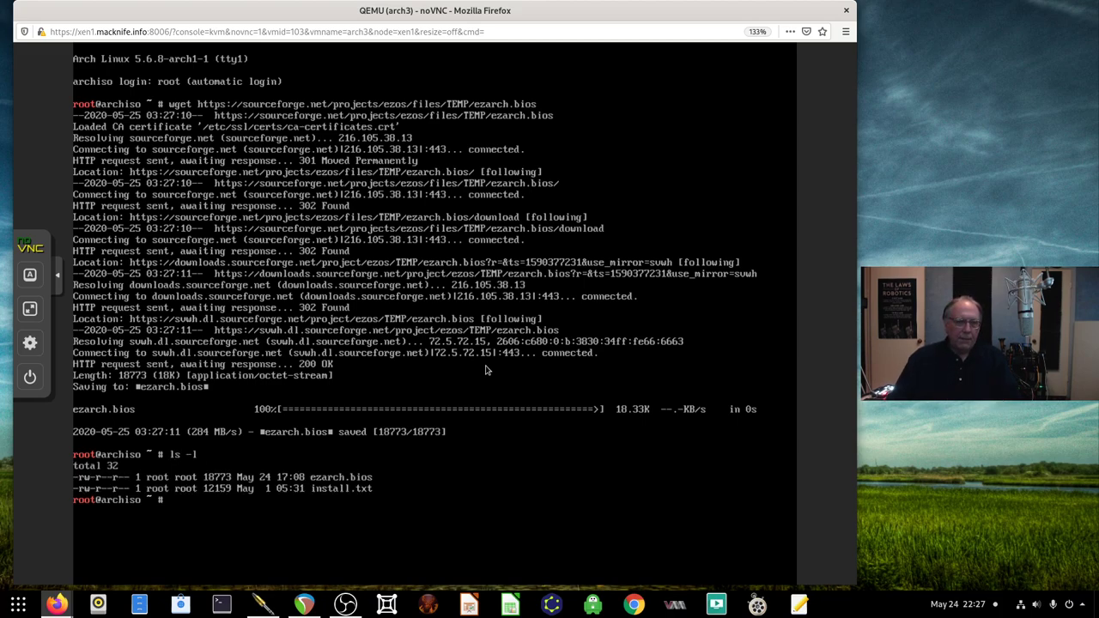
pyautogui.write('more e')
pyautogui.write('zart')
pyautogui.write('h.bios')
pyautogui.press('Return')
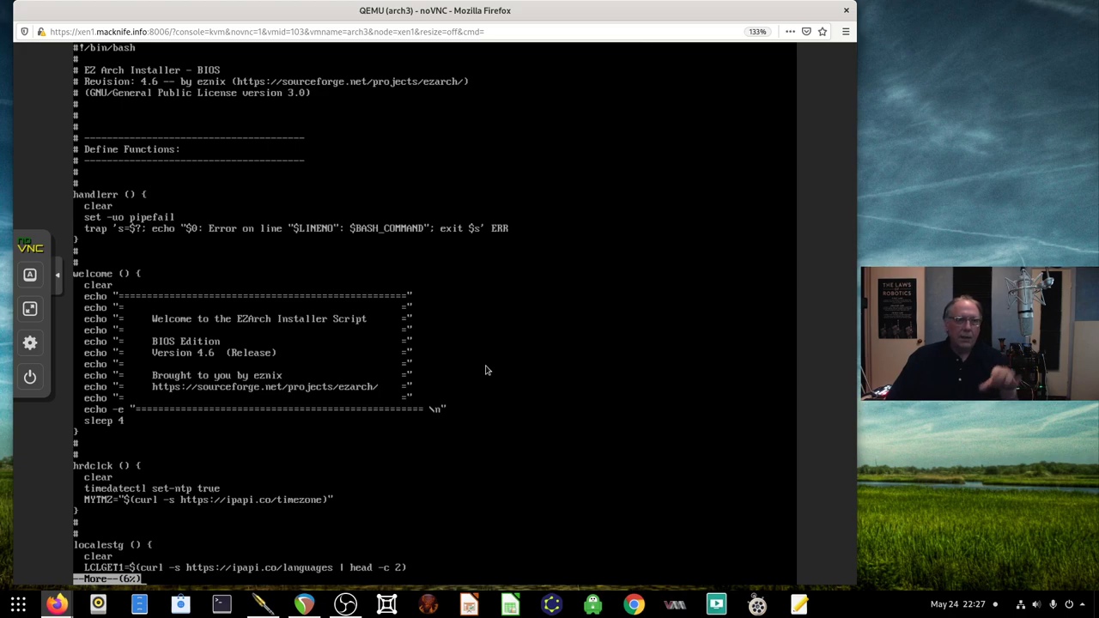
# Page through the script to its instgrub function and quit the pager
pyautogui.press('space')
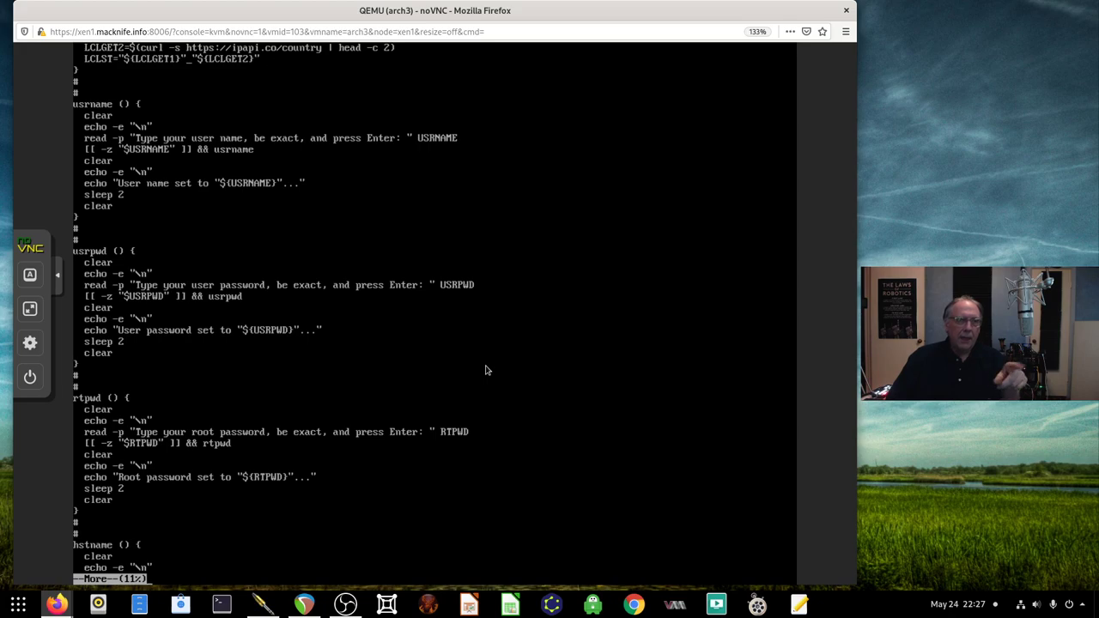
pyautogui.press('space')
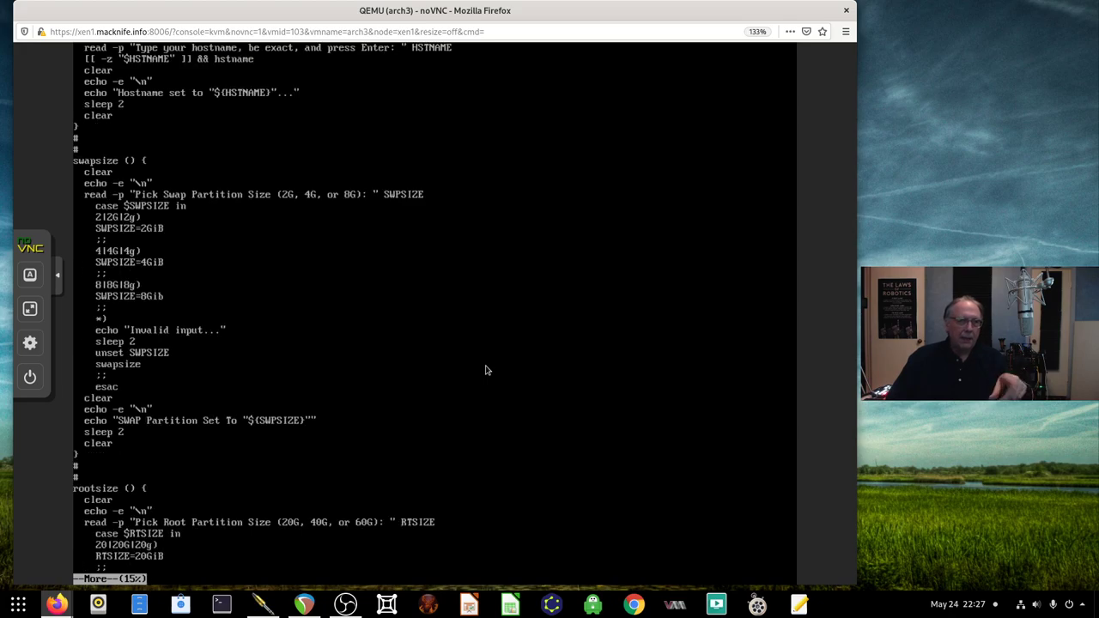
pyautogui.press('space')
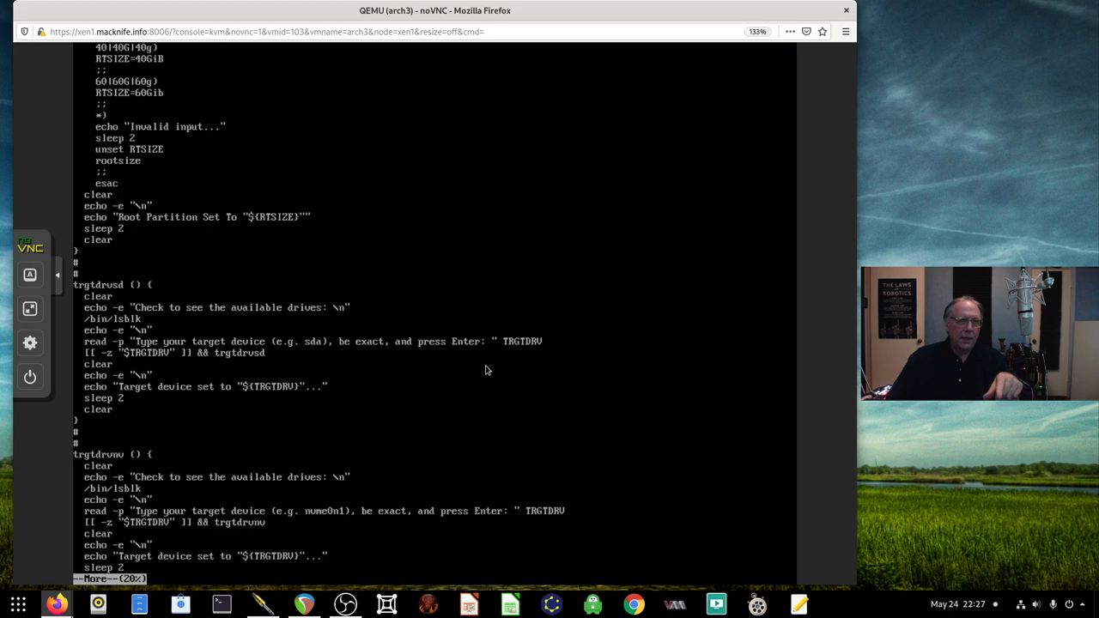
pyautogui.press('space')
pyautogui.press('space')
pyautogui.press('space')
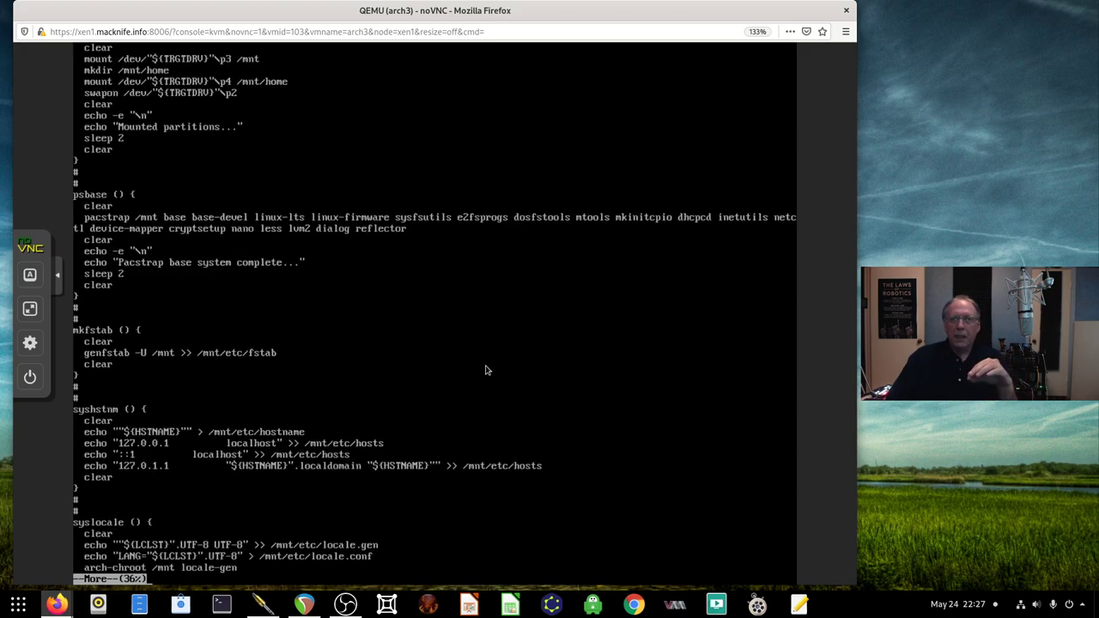
pyautogui.press('space')
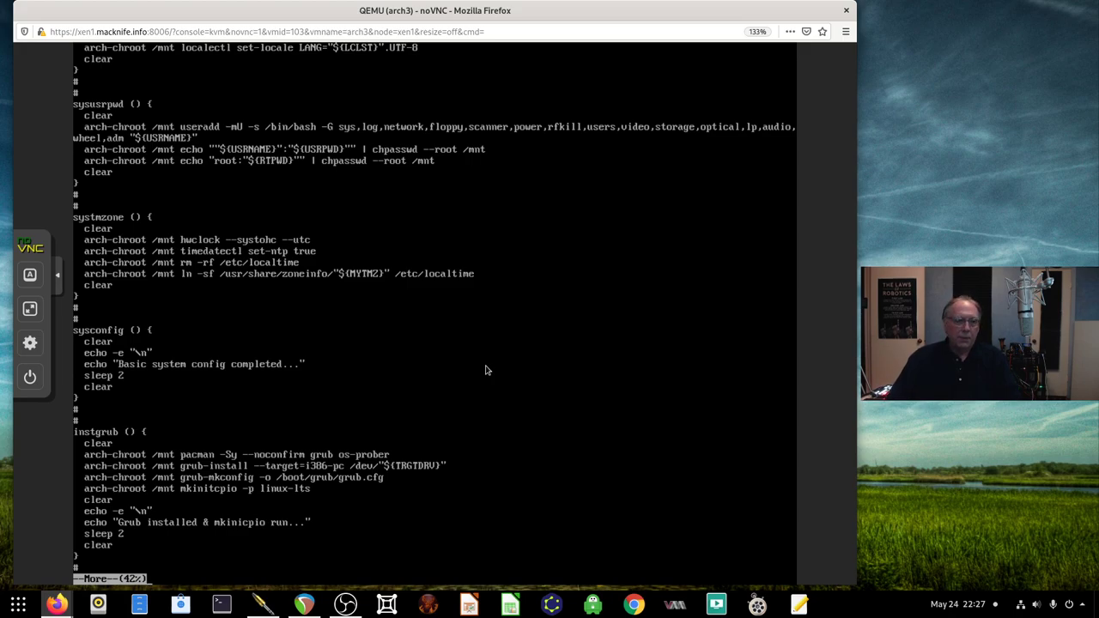
pyautogui.press('q')
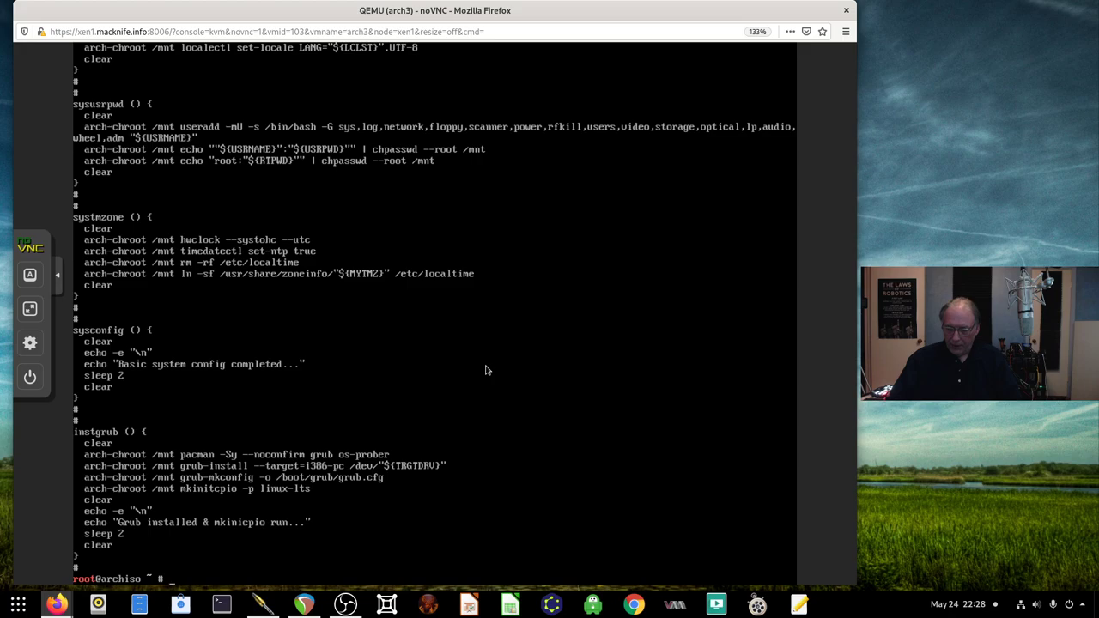
# Launch bash ./ezarch.bios, Tab-completing the file name after a misspelled first attempt
pyautogui.write('ls -l')
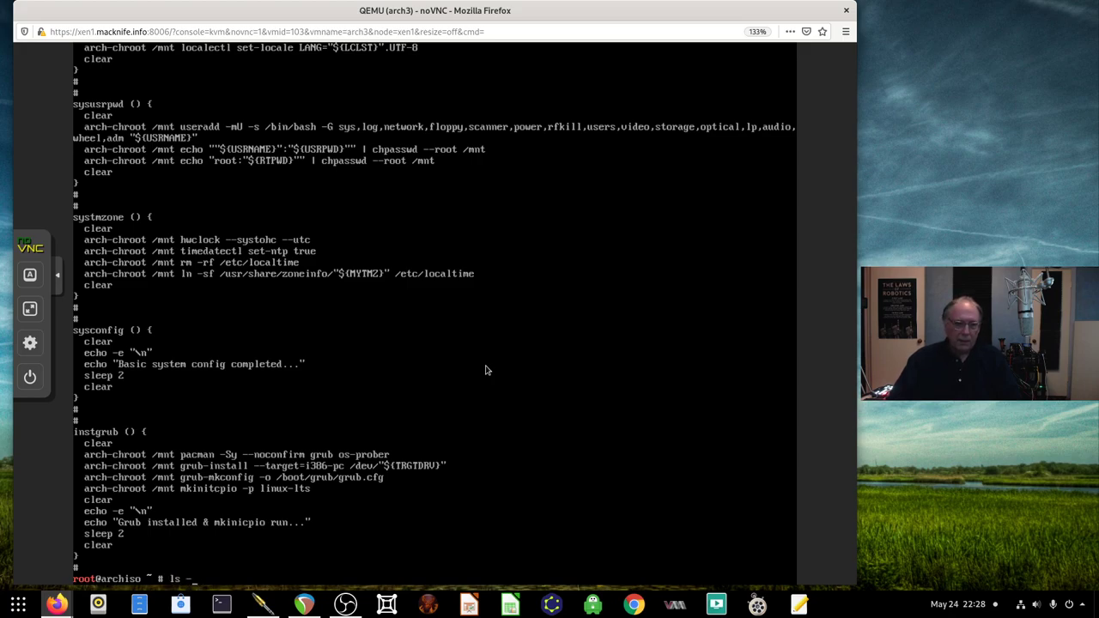
pyautogui.press('BackSpace')
pyautogui.press('BackSpace')
pyautogui.press('BackSpace')
pyautogui.press('BackSpace')
pyautogui.write('bash ./exar')
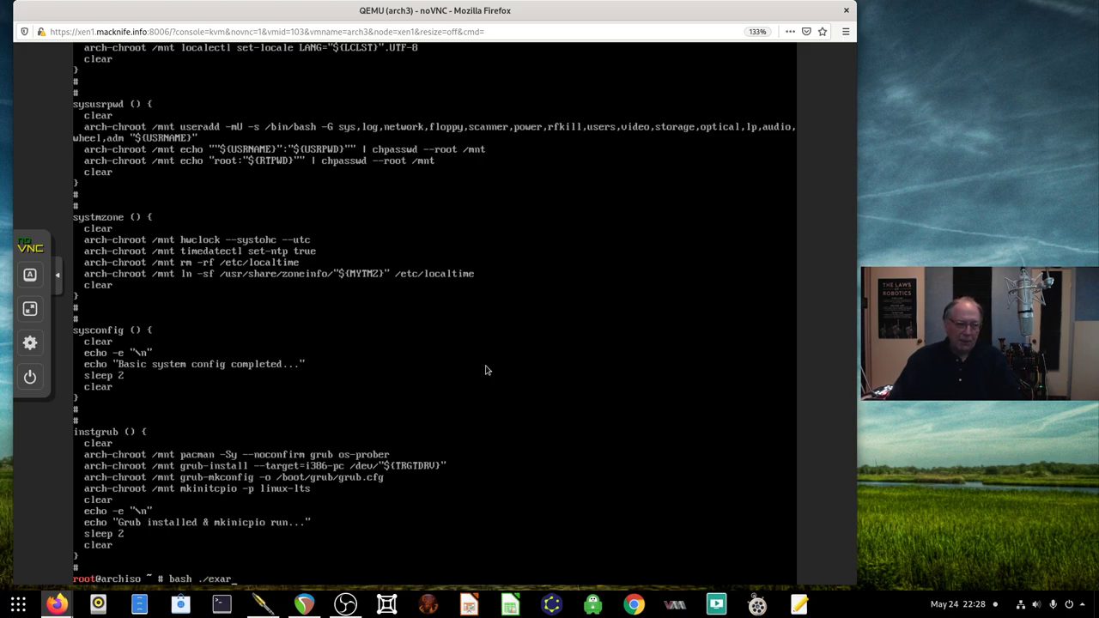
pyautogui.write('ch.bios')
pyautogui.press('Return')
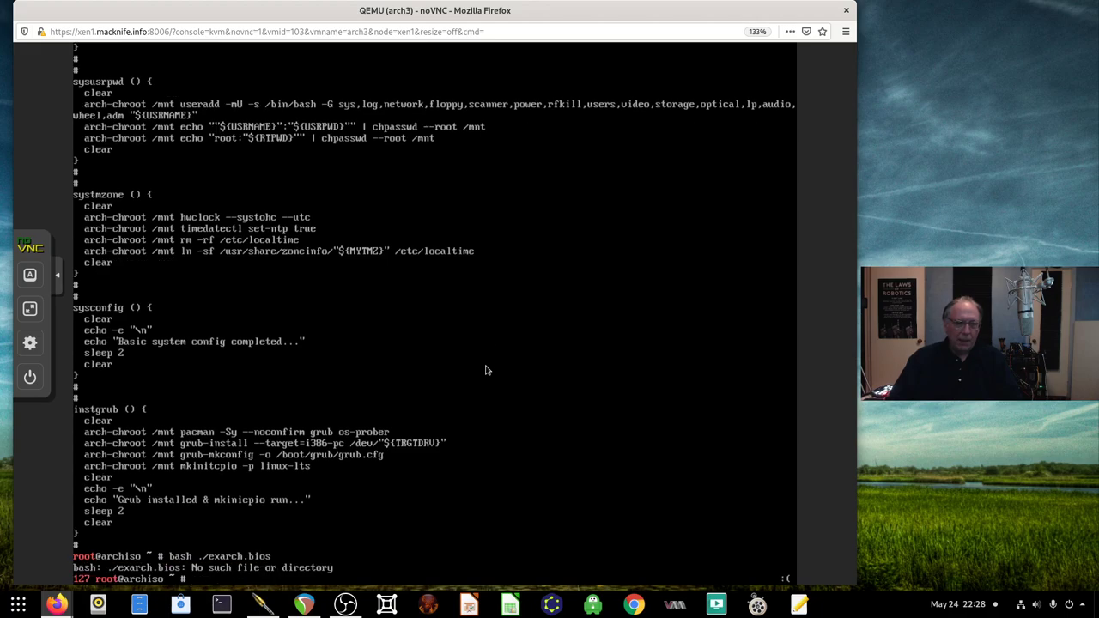
pyautogui.write('ls -l')
pyautogui.press('Return')
pyautogui.write('chiso ~ # bash ./ez')
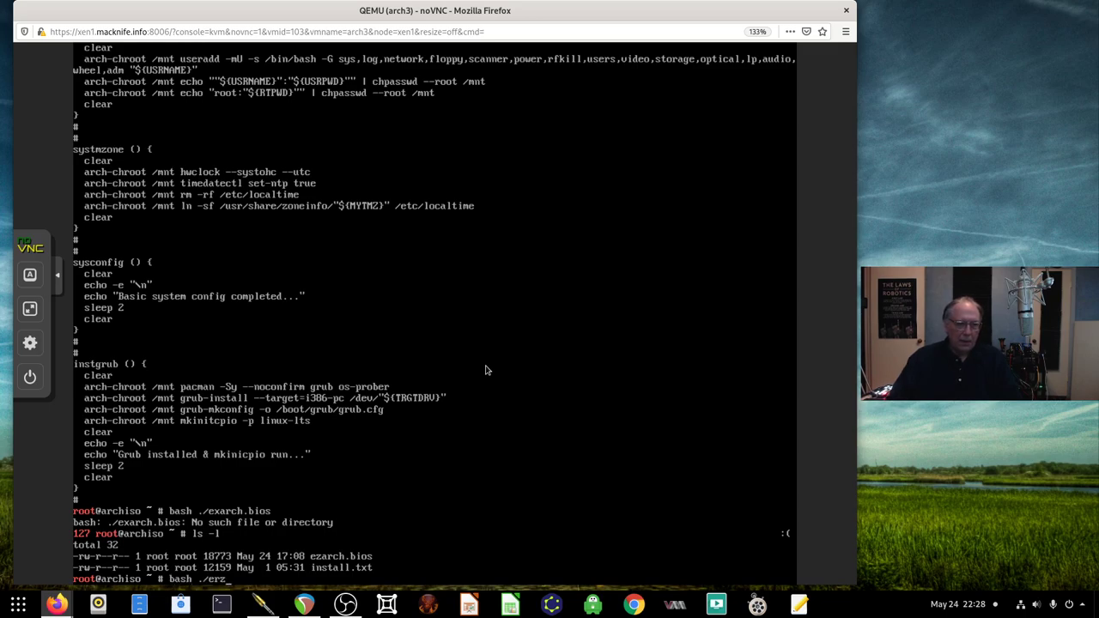
pyautogui.press('Tab')
pyautogui.press('Return')
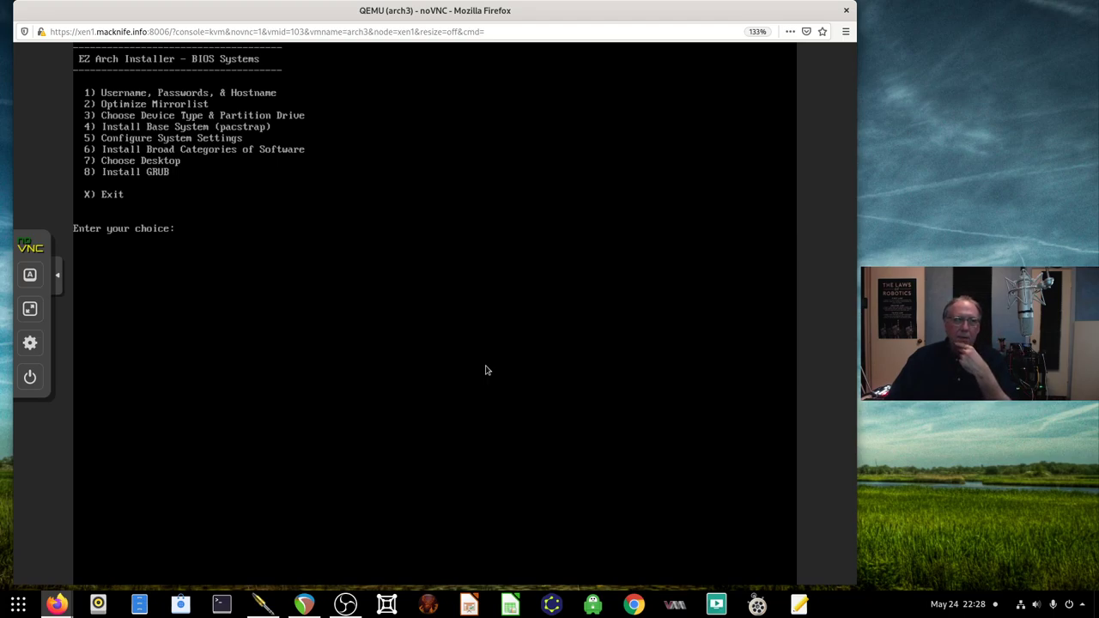
# In the user options menu, create a new user account and set its password
pyautogui.write('1')
pyautogui.press('Return')
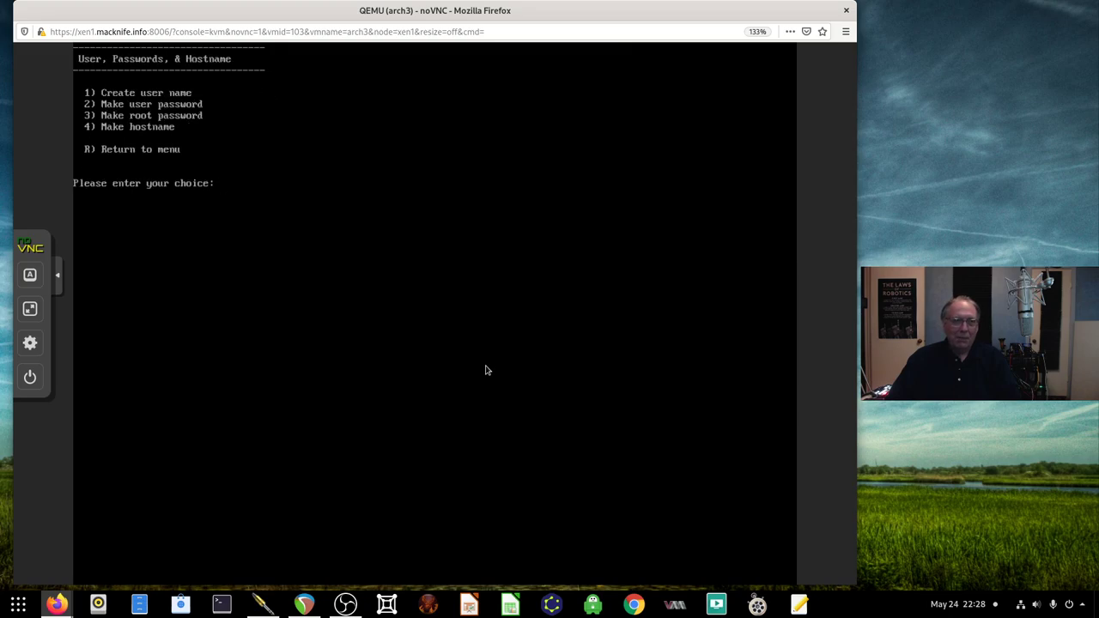
pyautogui.write('1')
pyautogui.press('Return')
pyautogui.write('djware')
pyautogui.press('Return')
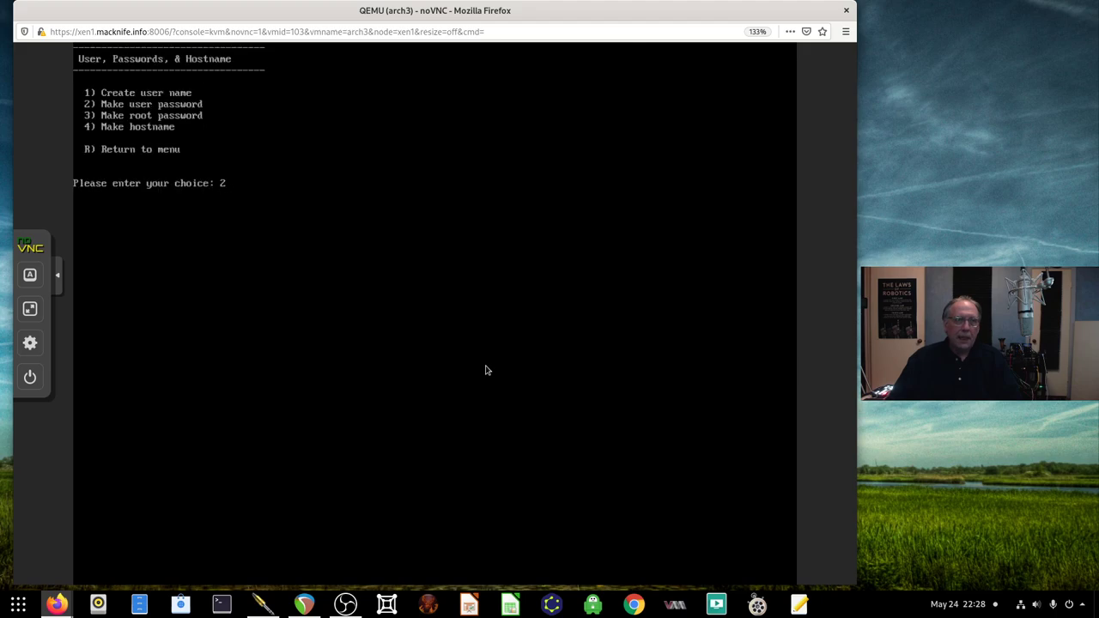
pyautogui.press('Return')
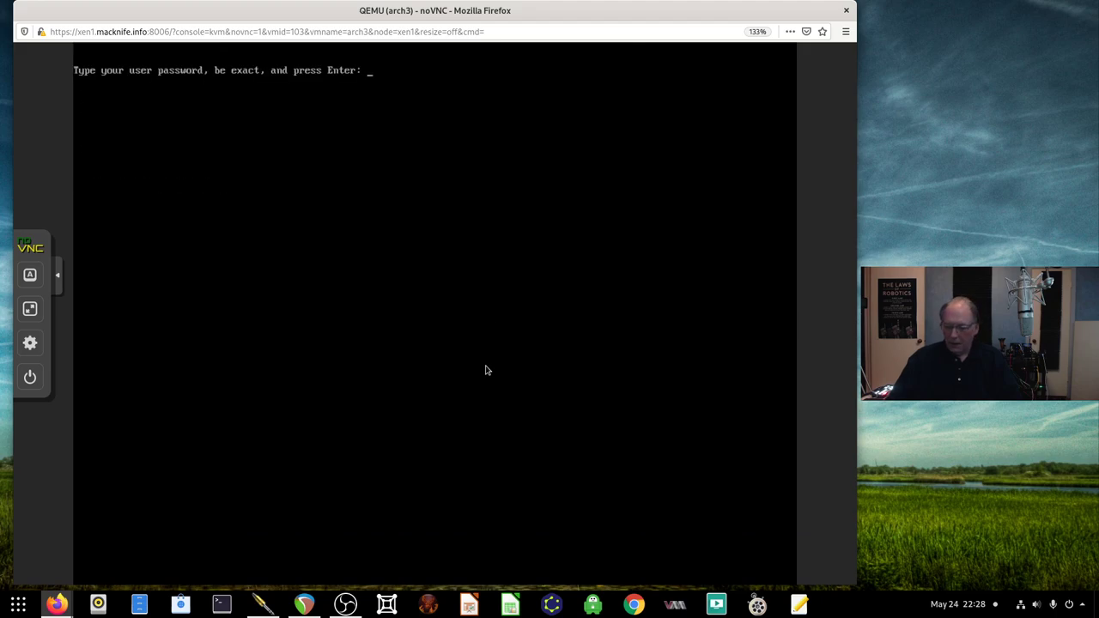
pyautogui.write('password')
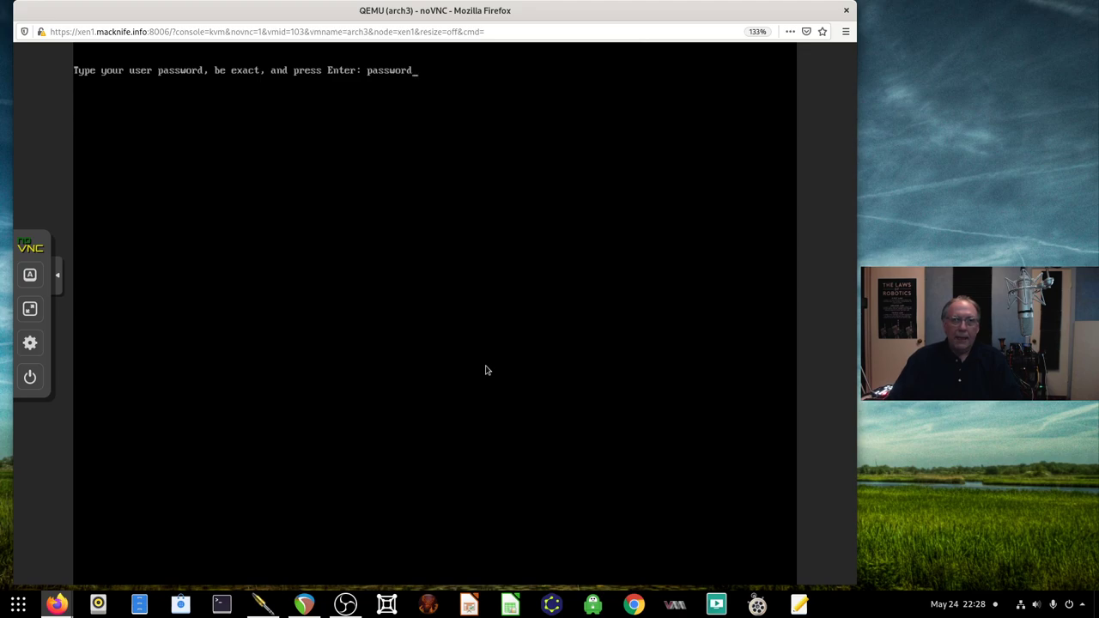
pyautogui.press('Return')
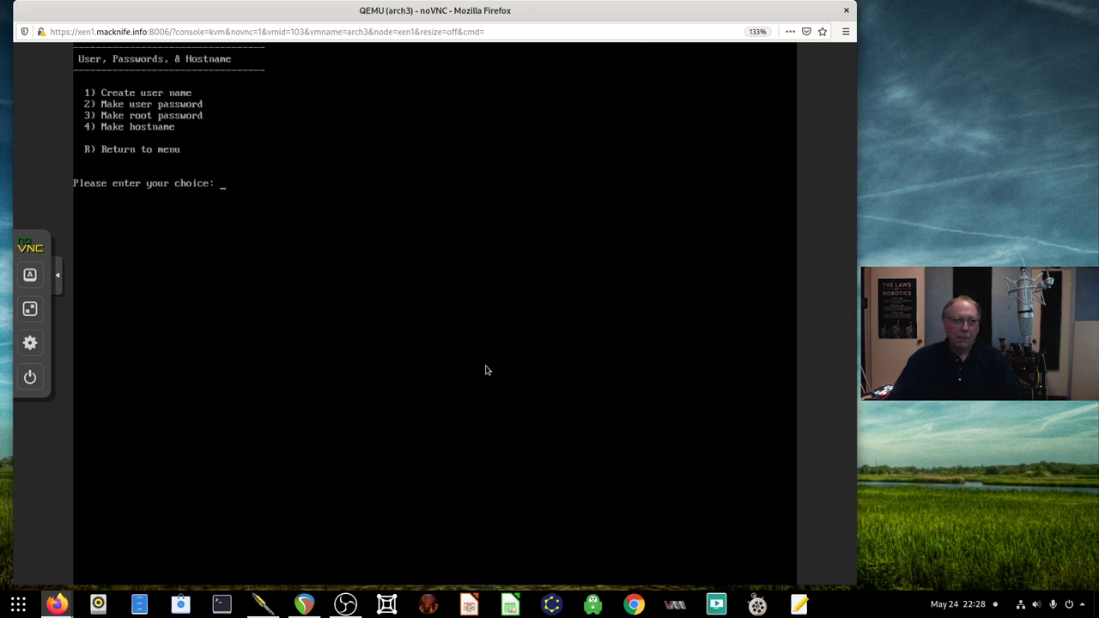
# Set the root password
pyautogui.press('Return')
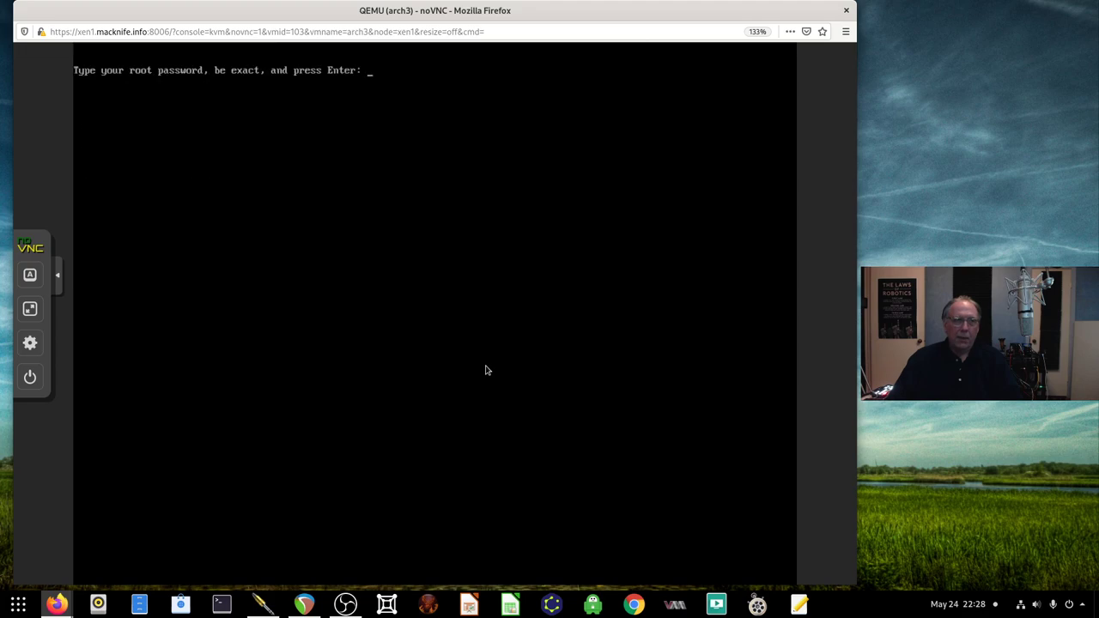
pyautogui.write('password')
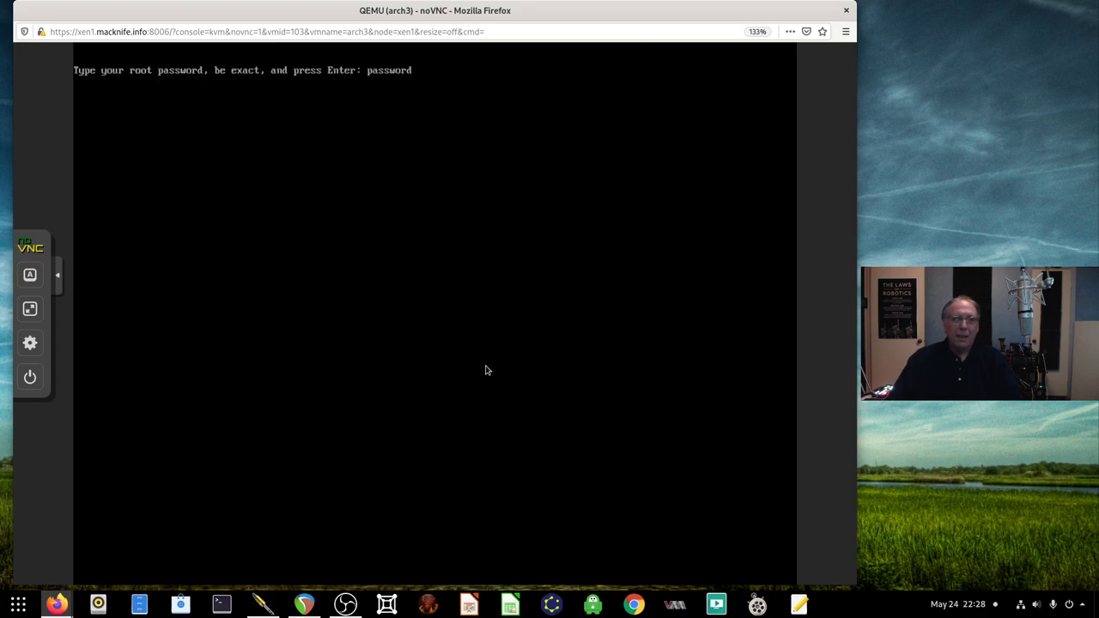
pyautogui.press('Return')
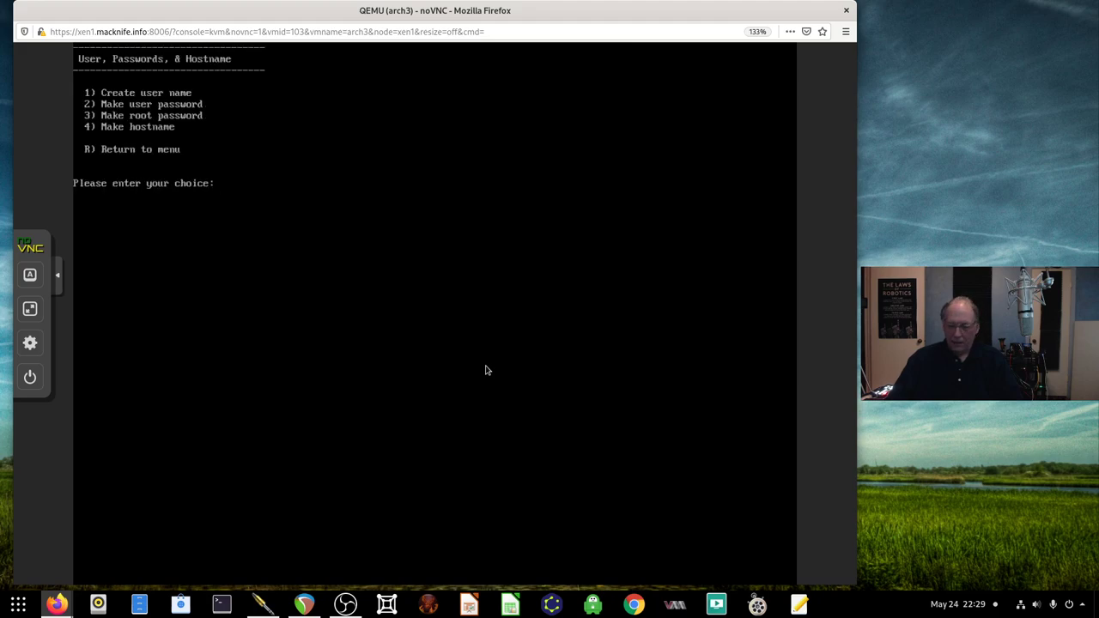
# Set the hostname to archvm1 and return to the main menu
pyautogui.write('4')
pyautogui.press('Return')
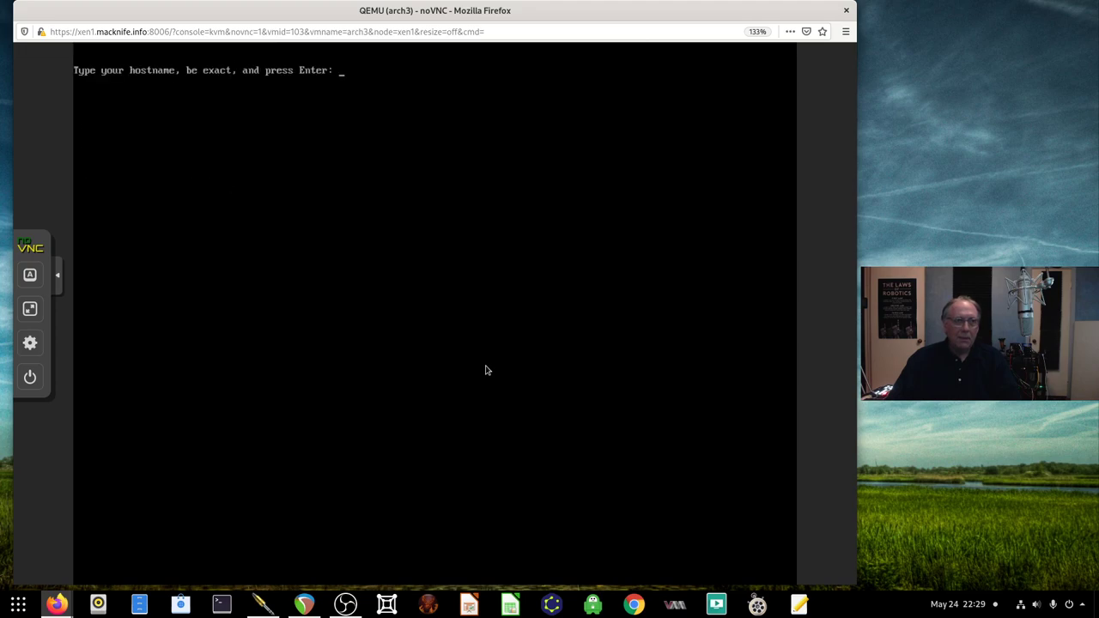
pyautogui.write('archvm1')
pyautogui.press('Return')
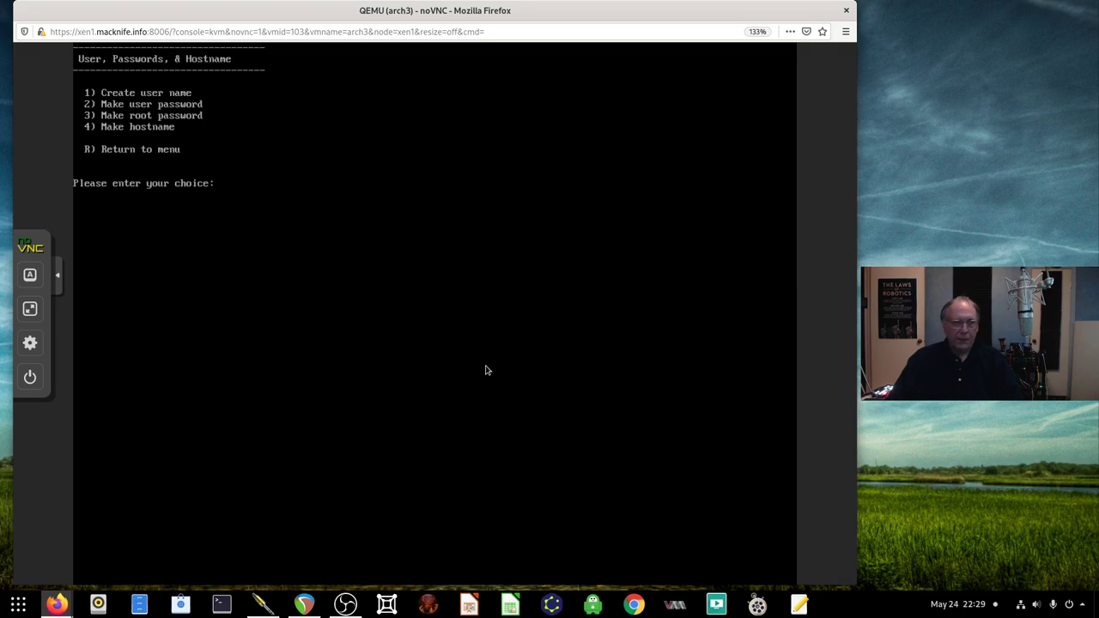
pyautogui.write('r')
pyautogui.press('Return')
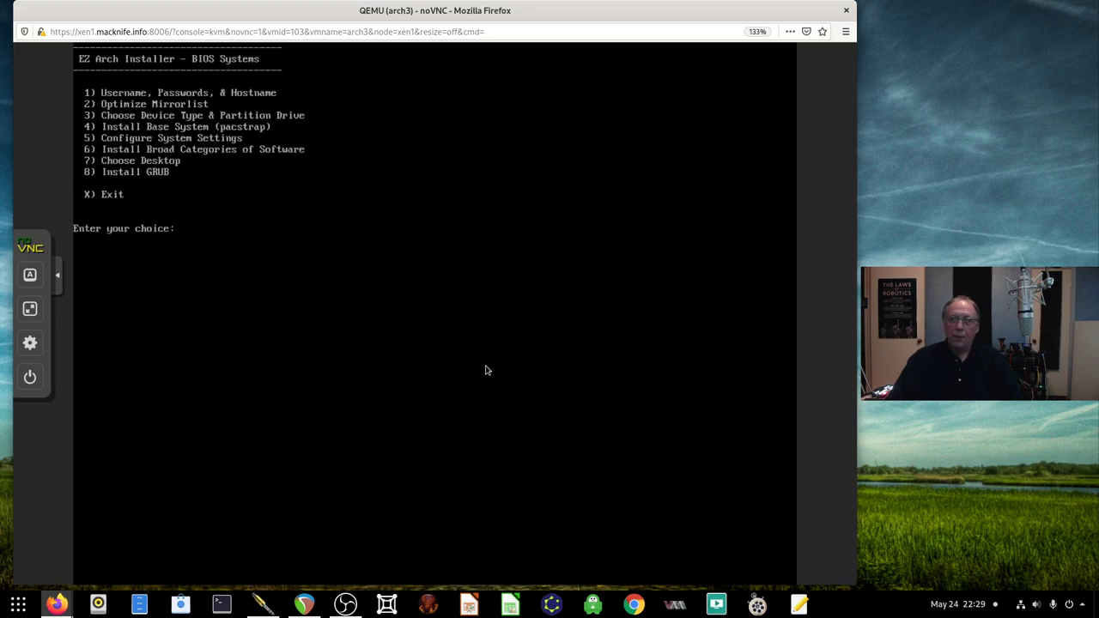
# Run option 2, Optimize Mirrorlist, so Reflector selects the 50 fastest mirrors
pyautogui.write('2')
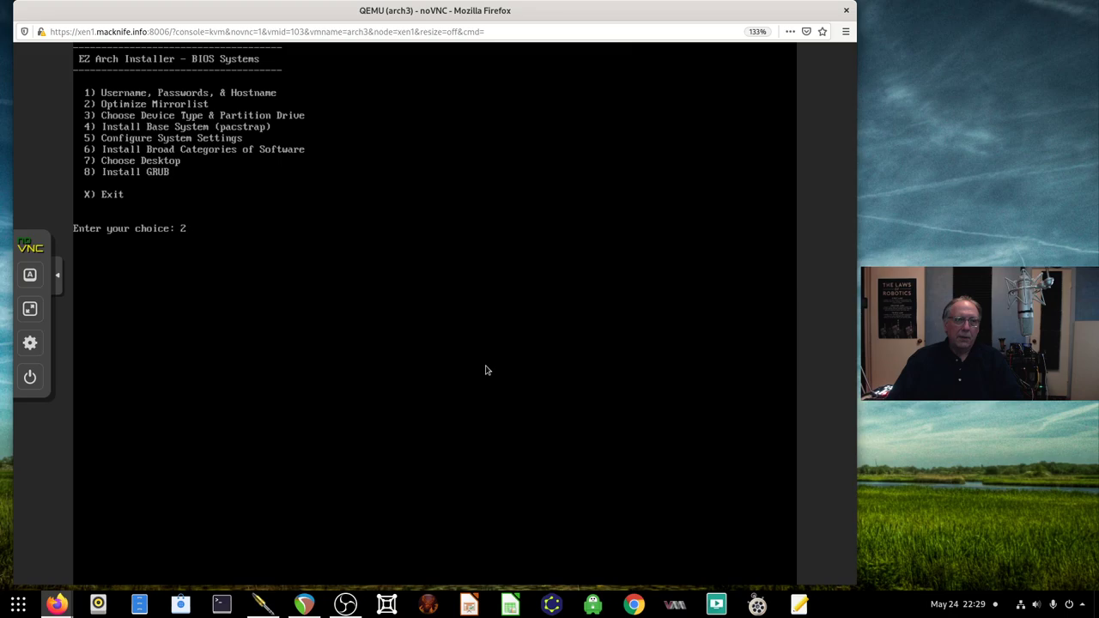
pyautogui.press('Return')
# Choose SATA partitioning and set sda as the target device
pyautogui.write('3')
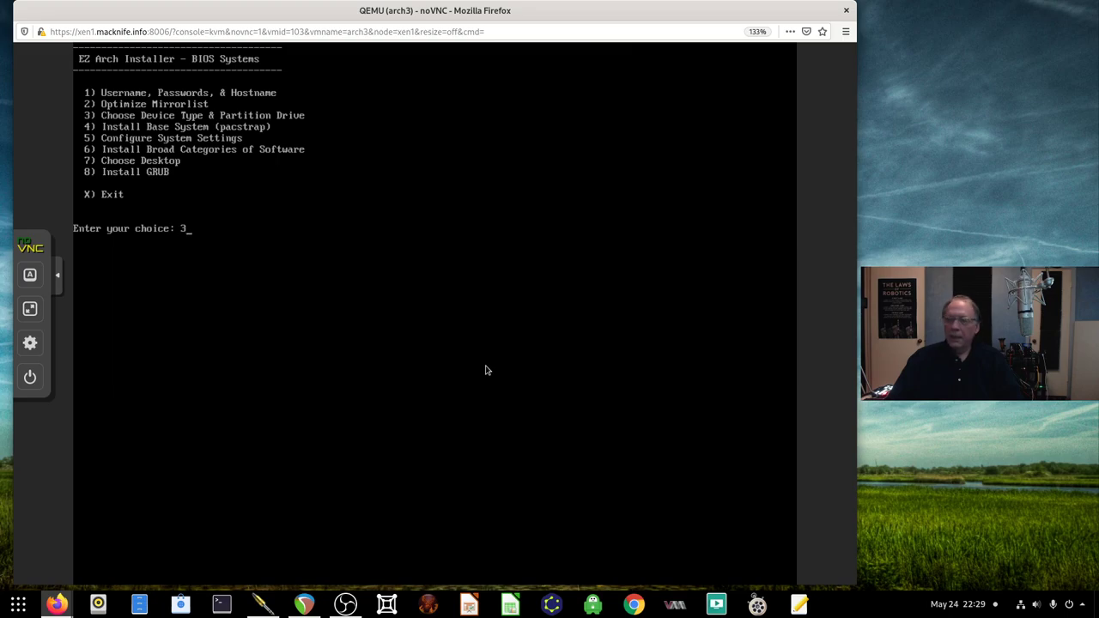
pyautogui.press('Return')
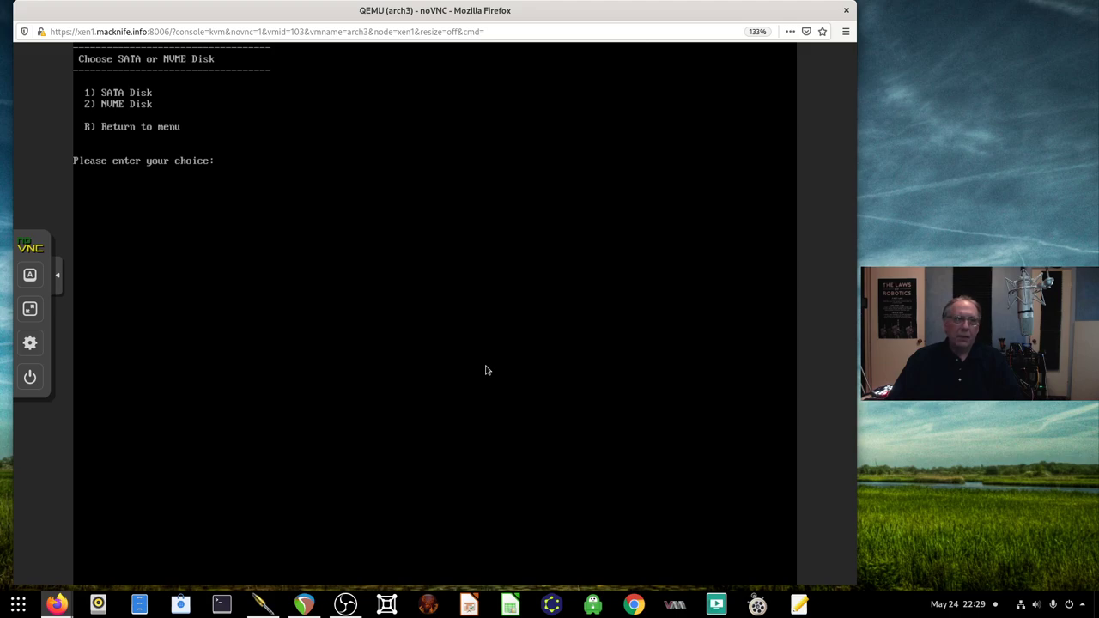
pyautogui.write('1')
pyautogui.press('Return')
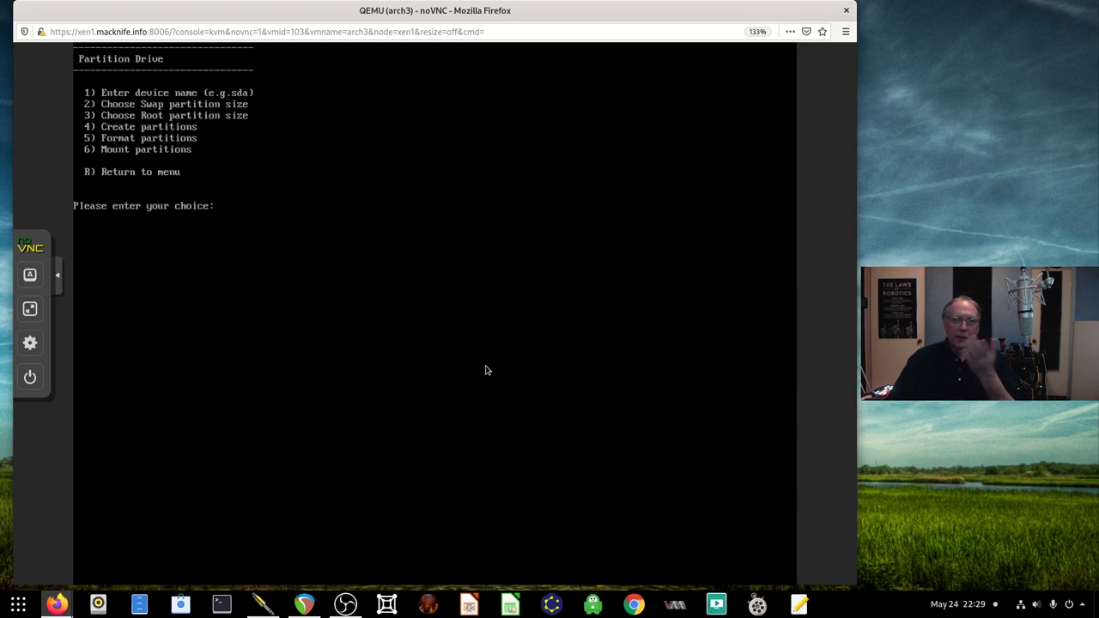
pyautogui.write('1')
pyautogui.press('Return')
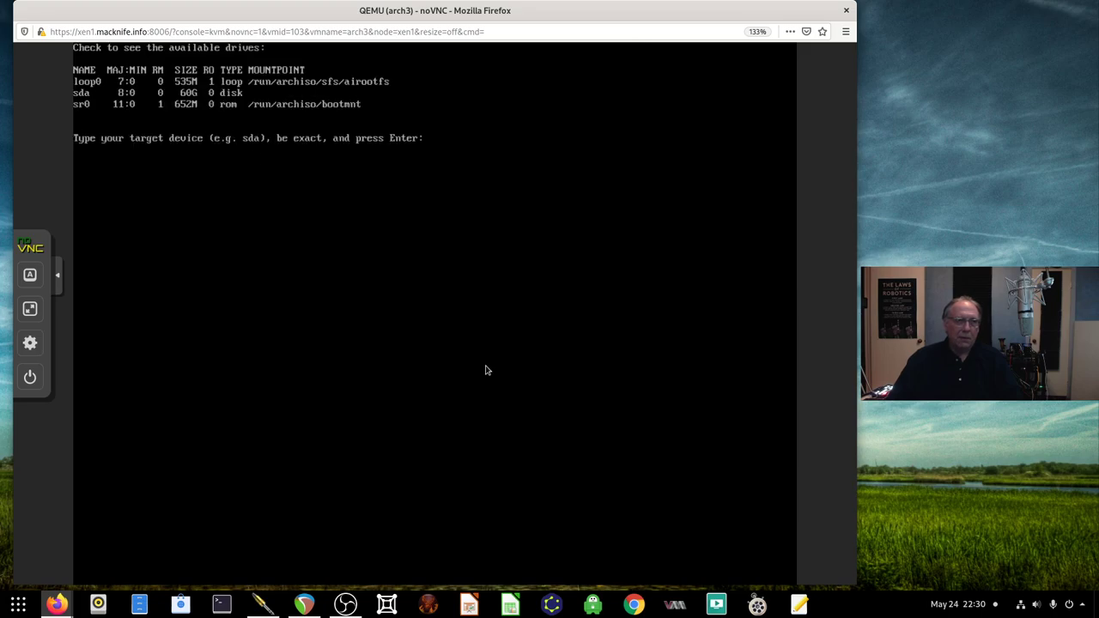
pyautogui.write('sda')
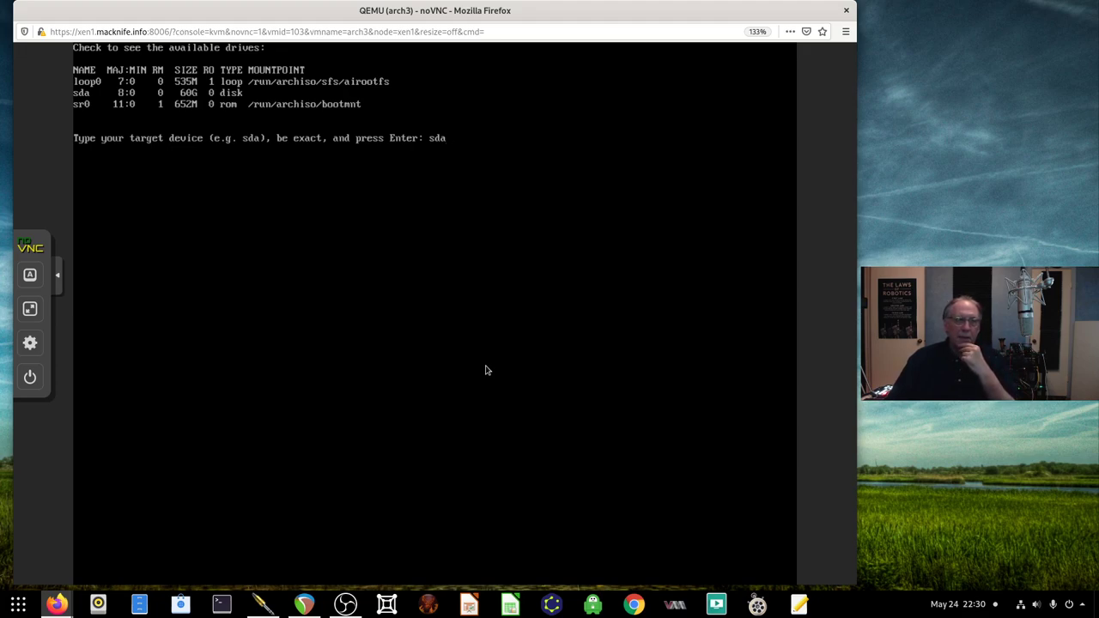
pyautogui.press('Return')
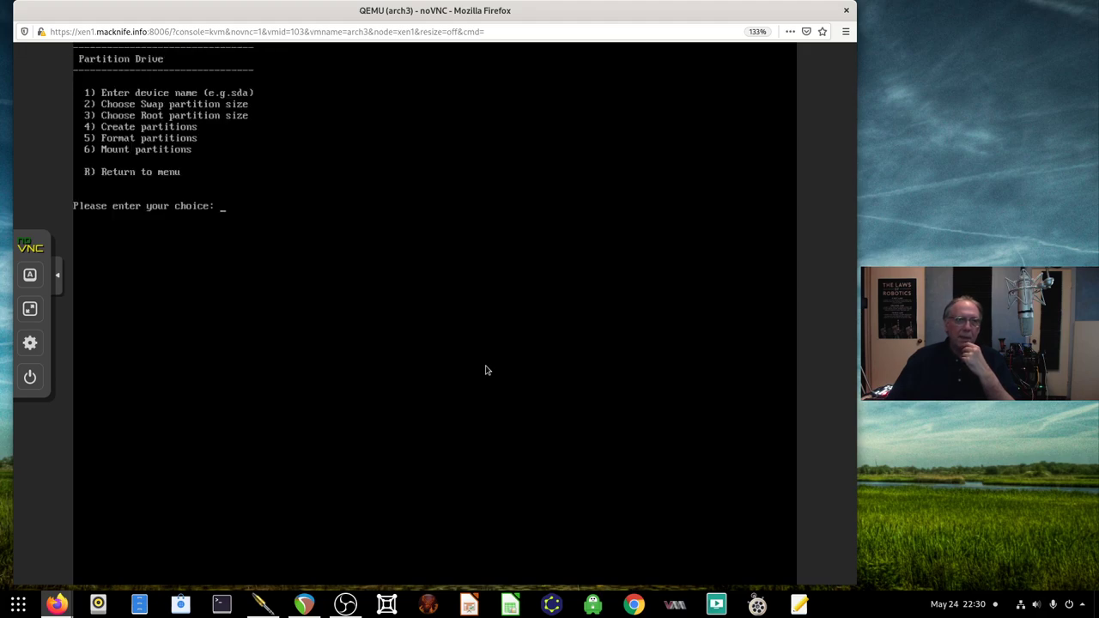
# Set a 2G swap and 40G root partition and create them on sda
pyautogui.write('2')
pyautogui.press('Return')
pyautogui.write('2G')
pyautogui.press('Return')
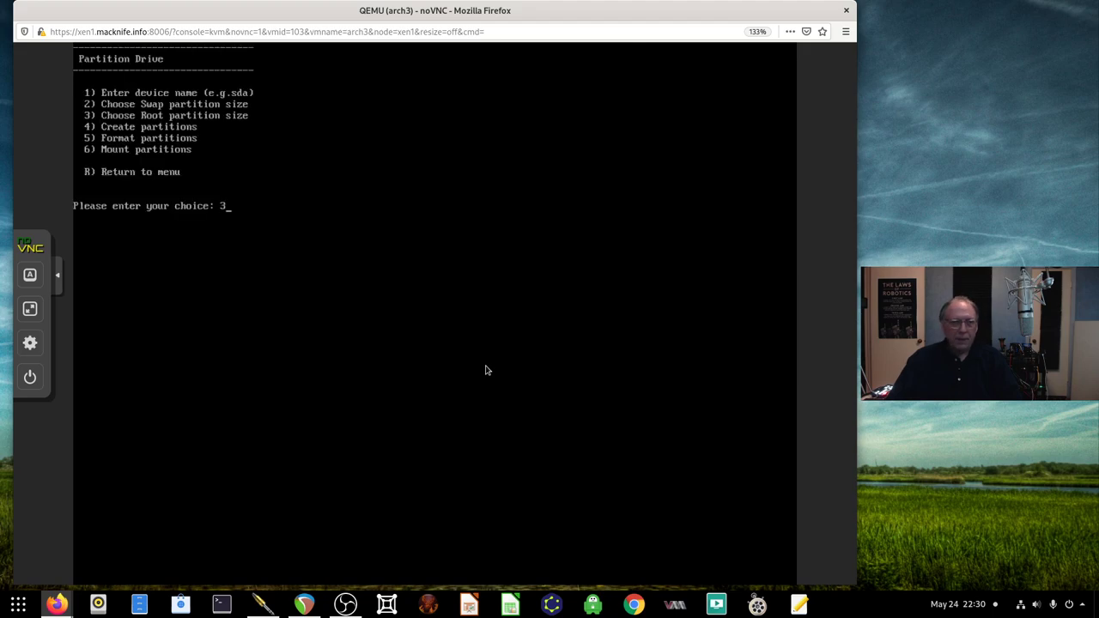
pyautogui.write('3')
pyautogui.press('Return')
pyautogui.write('40G')
pyautogui.press('Return')
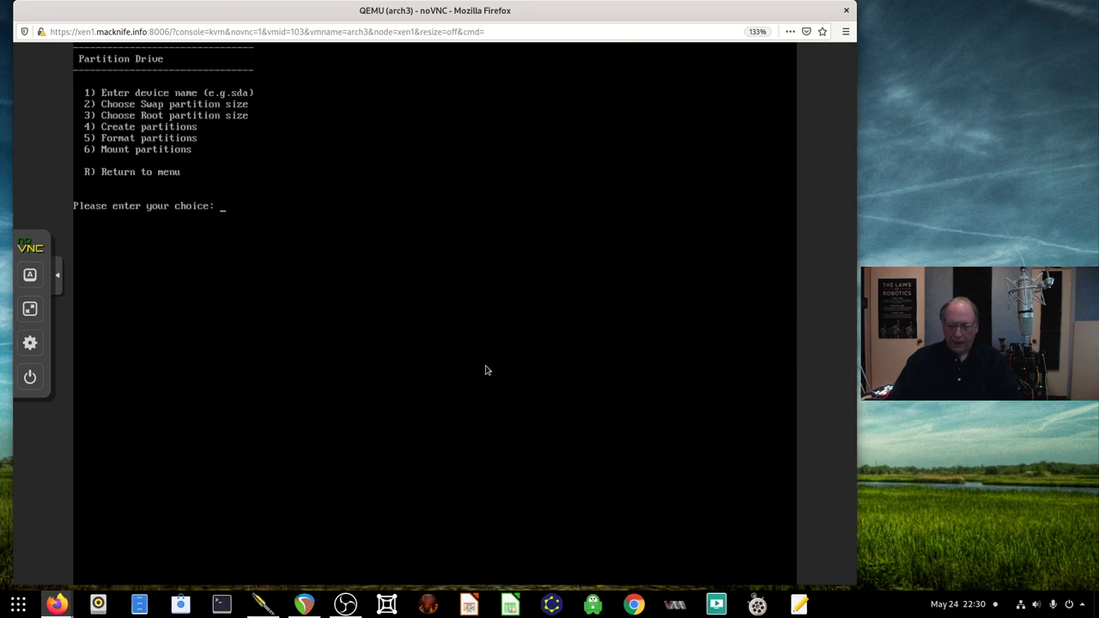
pyautogui.write('4')
pyautogui.press('Return')
# Format and mount the new partitions, then return to the main menu
pyautogui.write('5')
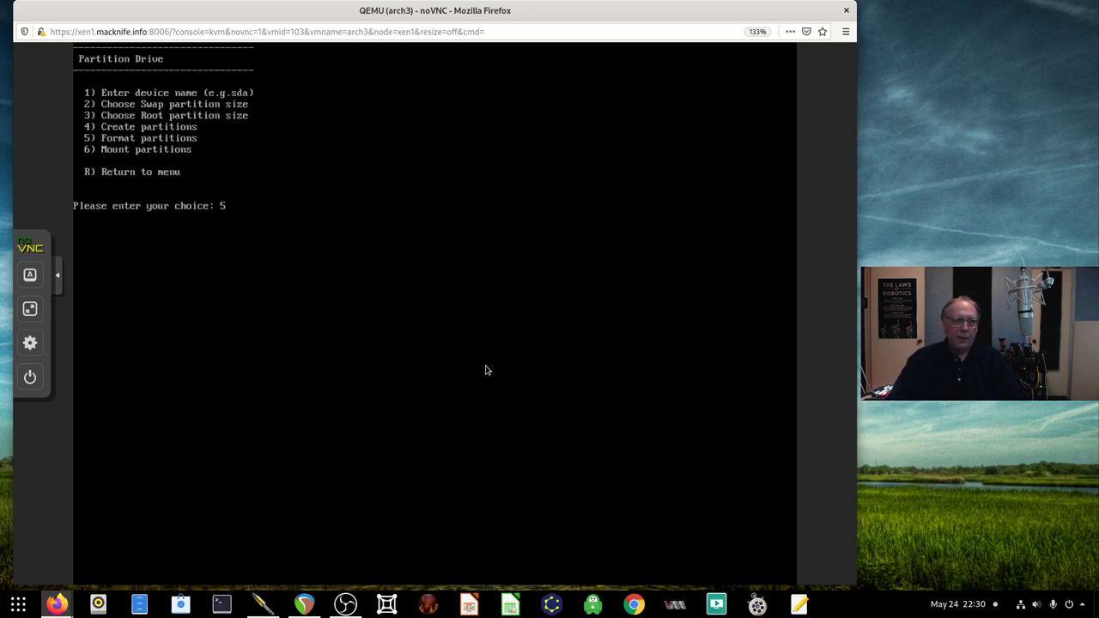
pyautogui.press('Return')
pyautogui.write('6')
pyautogui.press('Return')
pyautogui.write('r')
pyautogui.press('Return')
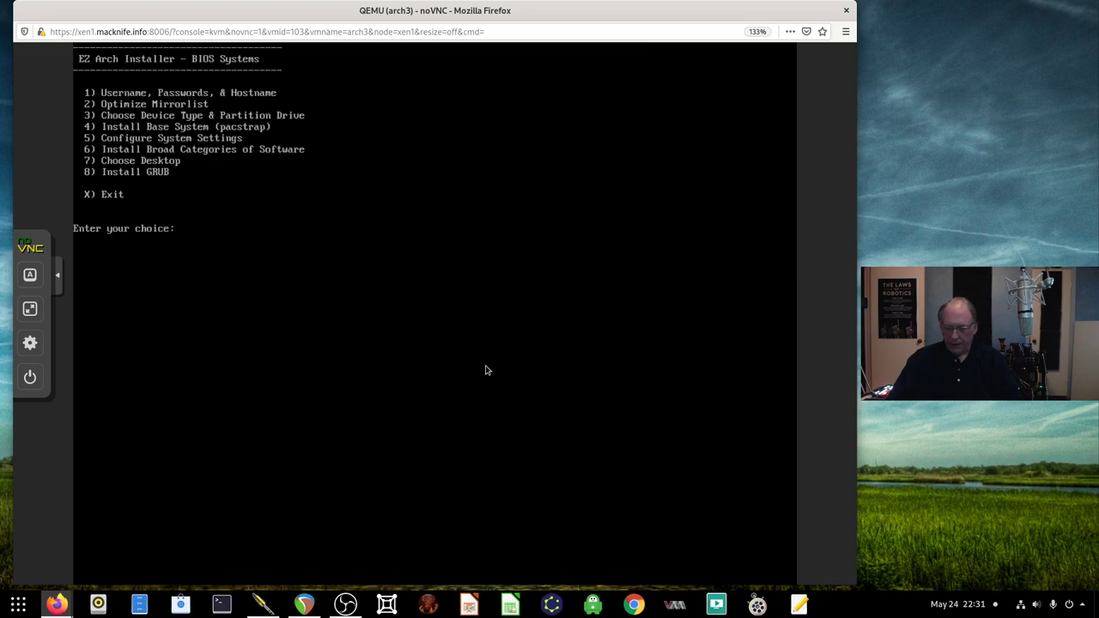
# Install the Arch base system with pacstrap (main menu option 4)
pyautogui.write('4')
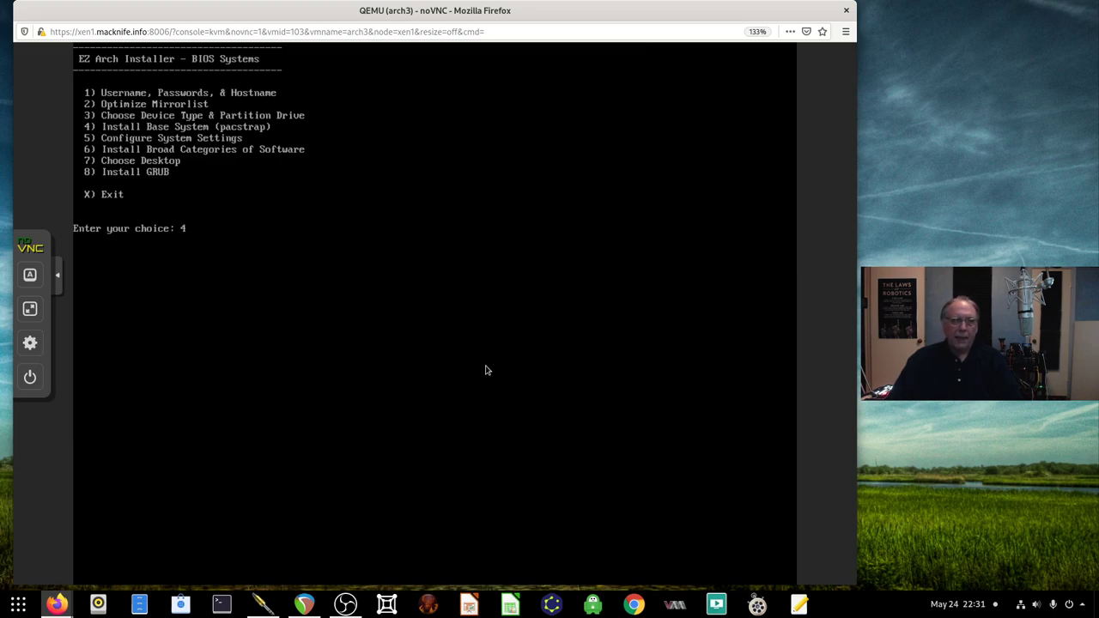
pyautogui.press('Return')
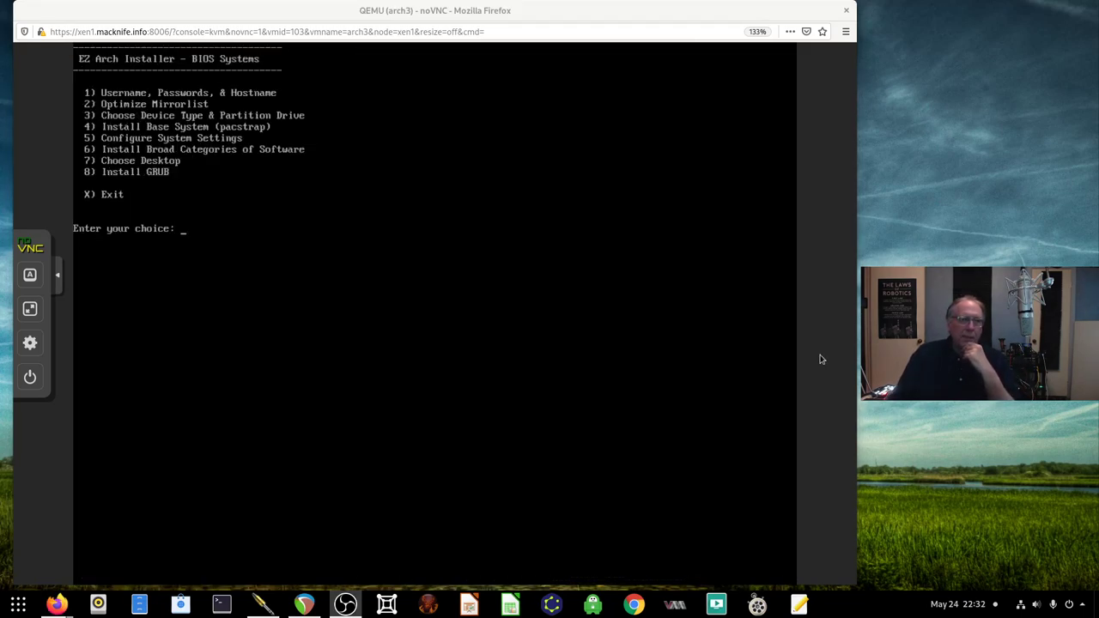
pyautogui.click(591, 342)
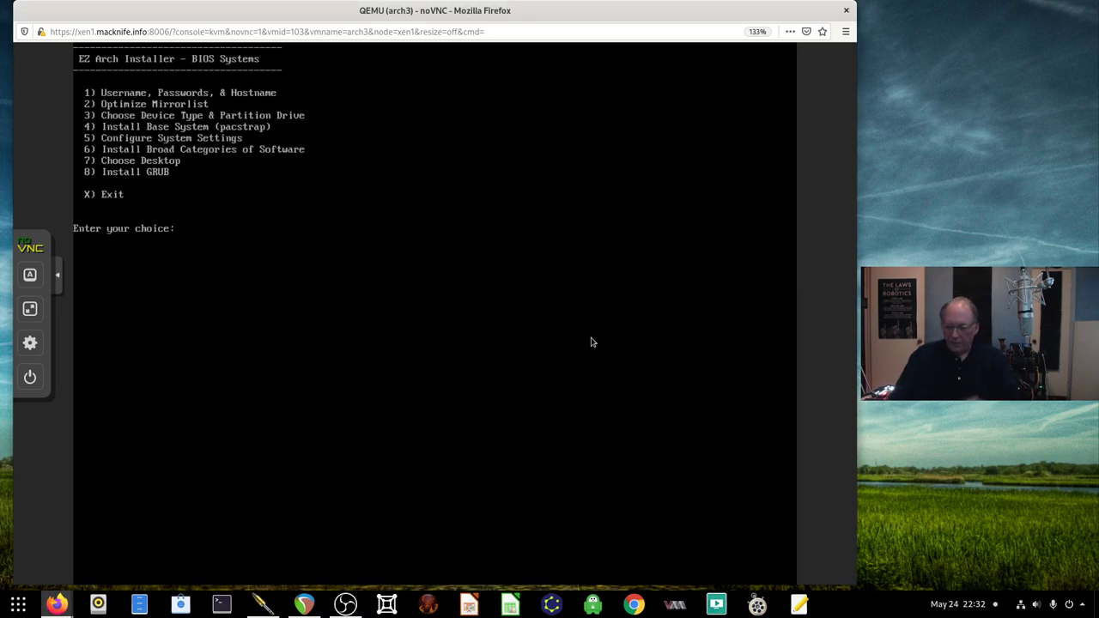
# Run Configure System Settings (option 5), then bring up Install Broad Categories of Software (option 6)
pyautogui.write('5')
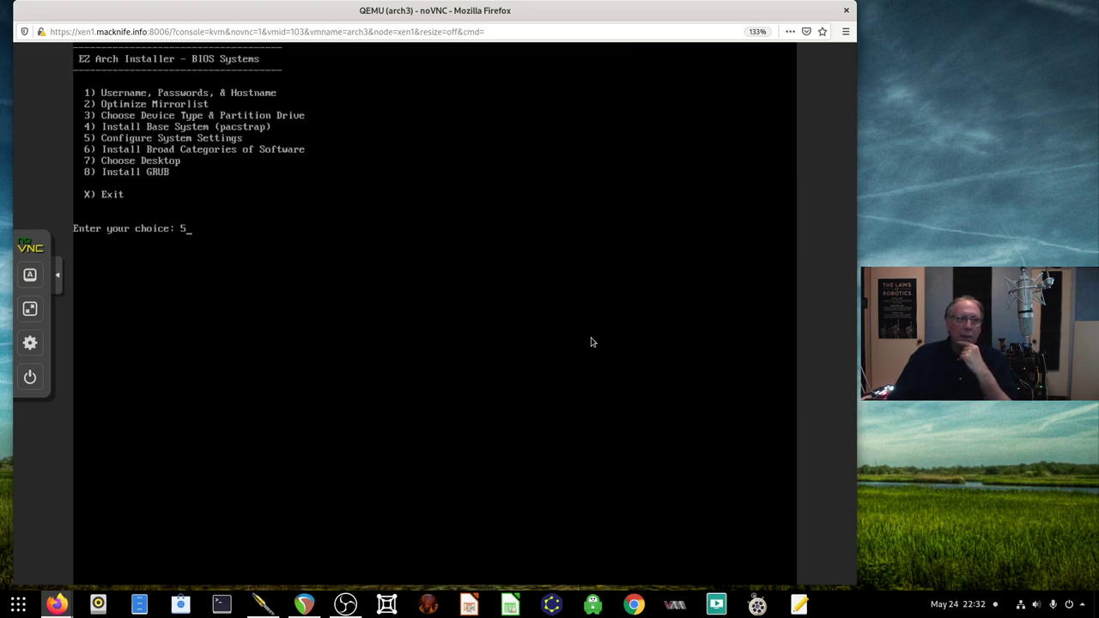
pyautogui.press('Return')
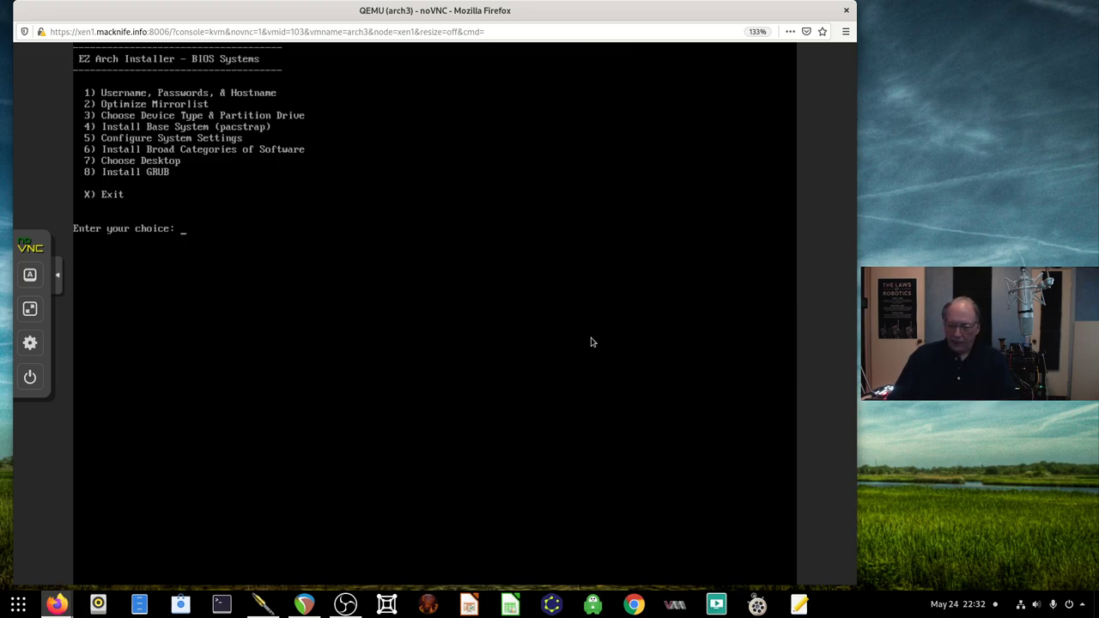
pyautogui.write('6')
pyautogui.press('Return')
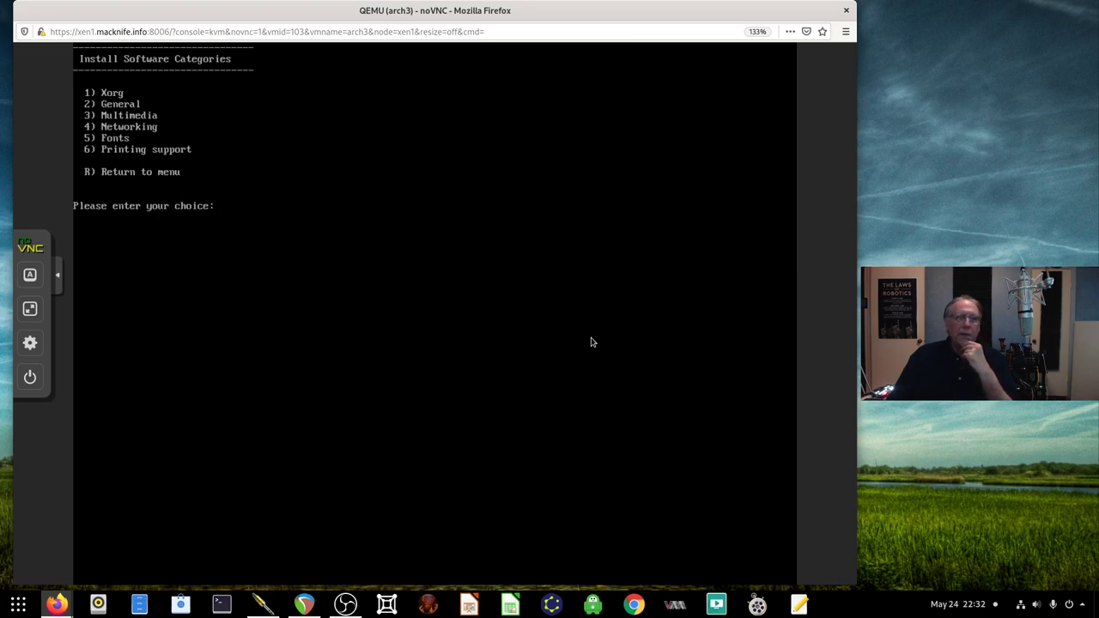
# Install the Xorg (1), General (2) and Multimedia (3) software categories one after another
pyautogui.write('1')
pyautogui.press('Return')
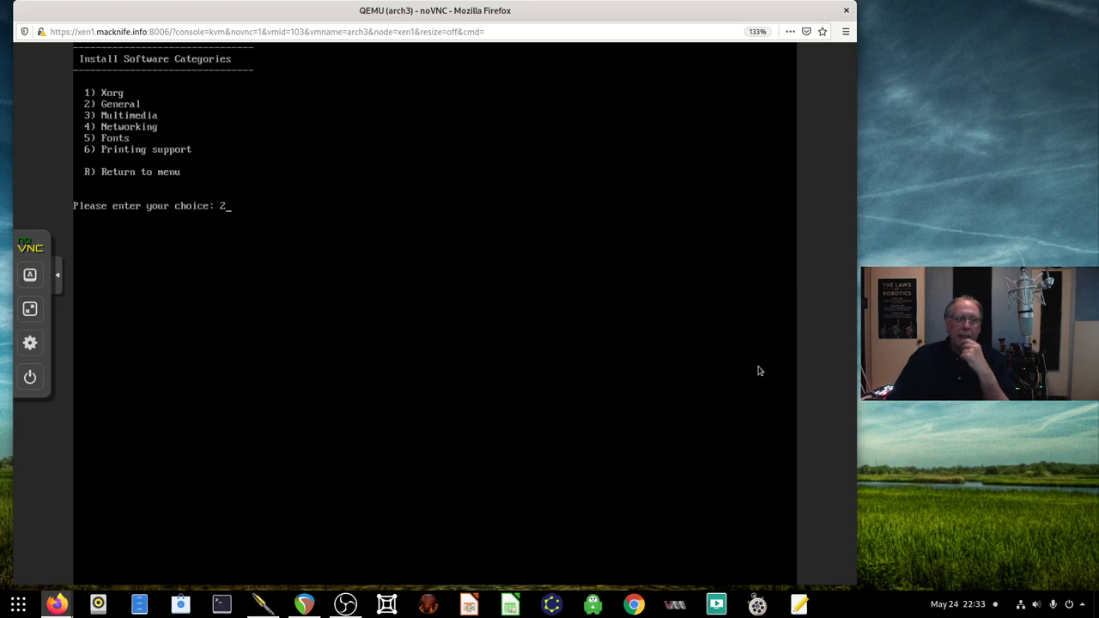
pyautogui.press('Return')
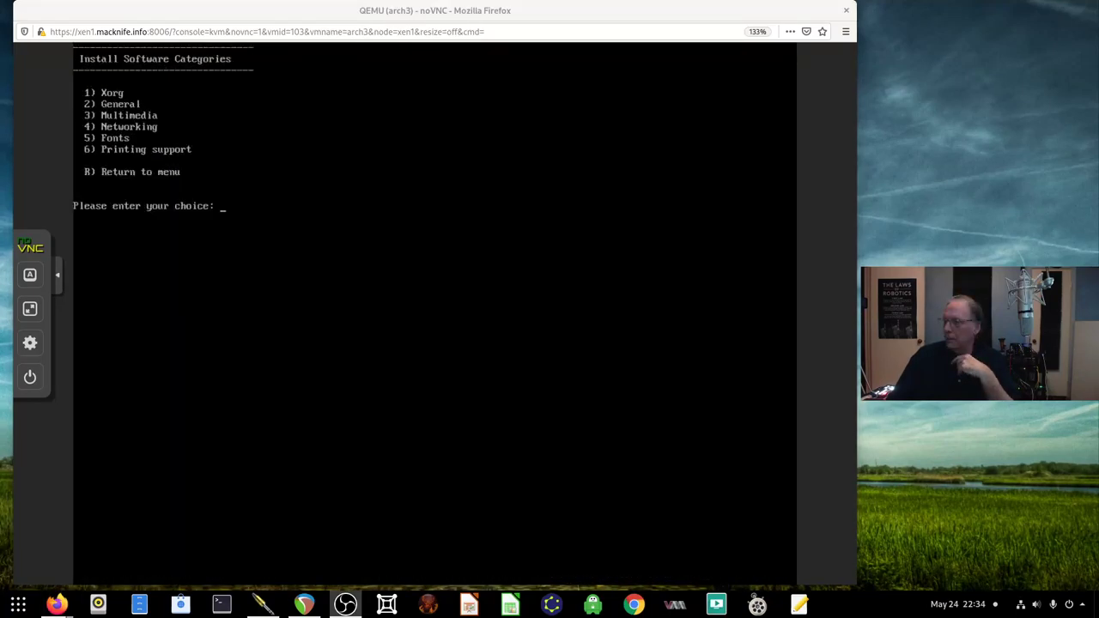
pyautogui.click(563, 228)
pyautogui.write('3')
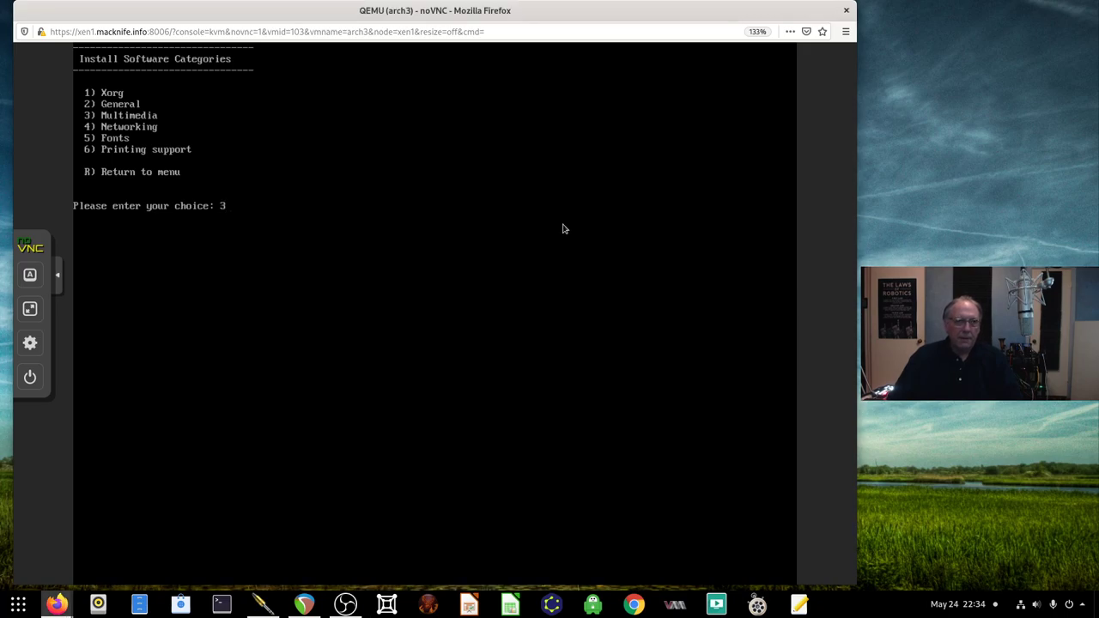
pyautogui.press('Return')
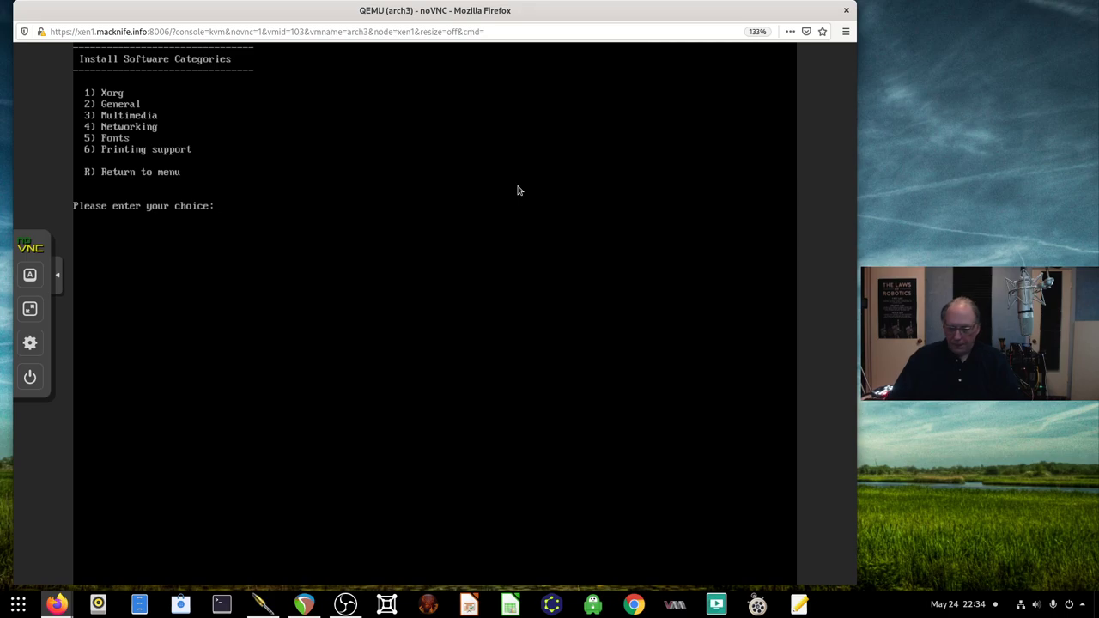
# Install software category 1 again, then the Fonts category (option 5)
pyautogui.write('1')
pyautogui.press('Return')
pyautogui.write('5')
pyautogui.press('Return')
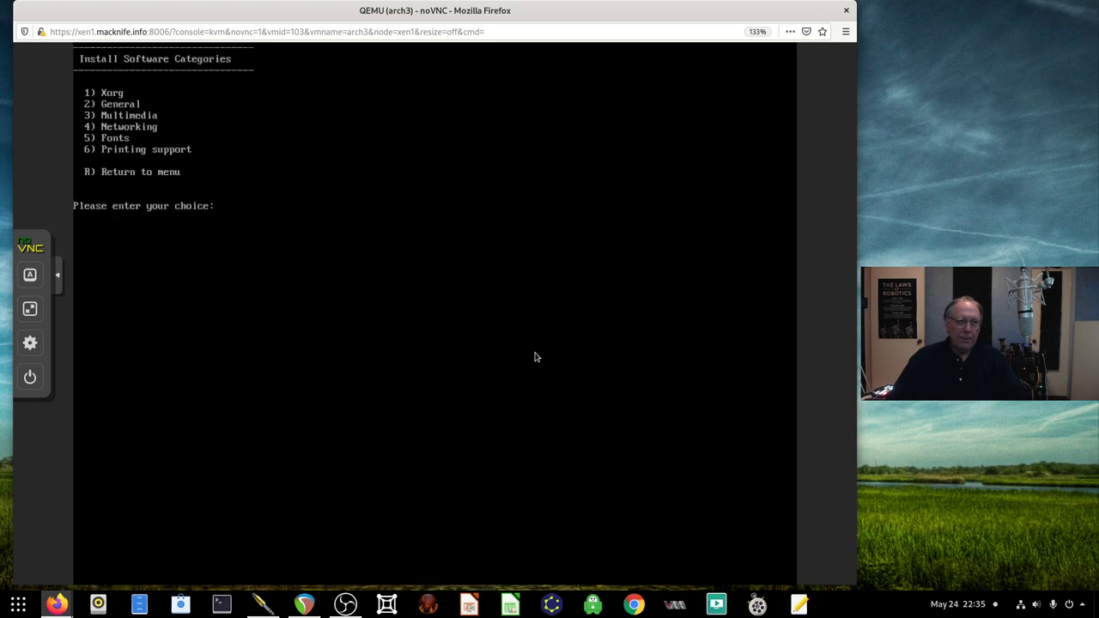
# Correct the mistyped 6 to r and return to the EZ Arch main menu
pyautogui.write('6')
pyautogui.press('BackSpace')
pyautogui.write('r')
pyautogui.press('Return')
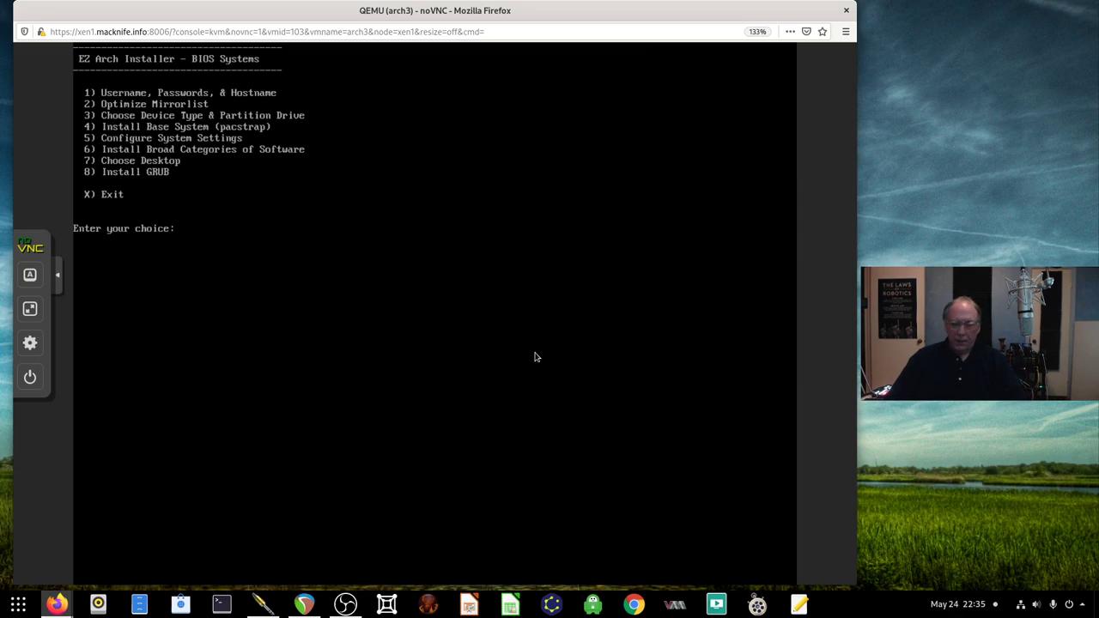
# Pick Choose Desktop (7), install Mate (4), then return to the main menu with r
pyautogui.write('7')
pyautogui.press('Return')
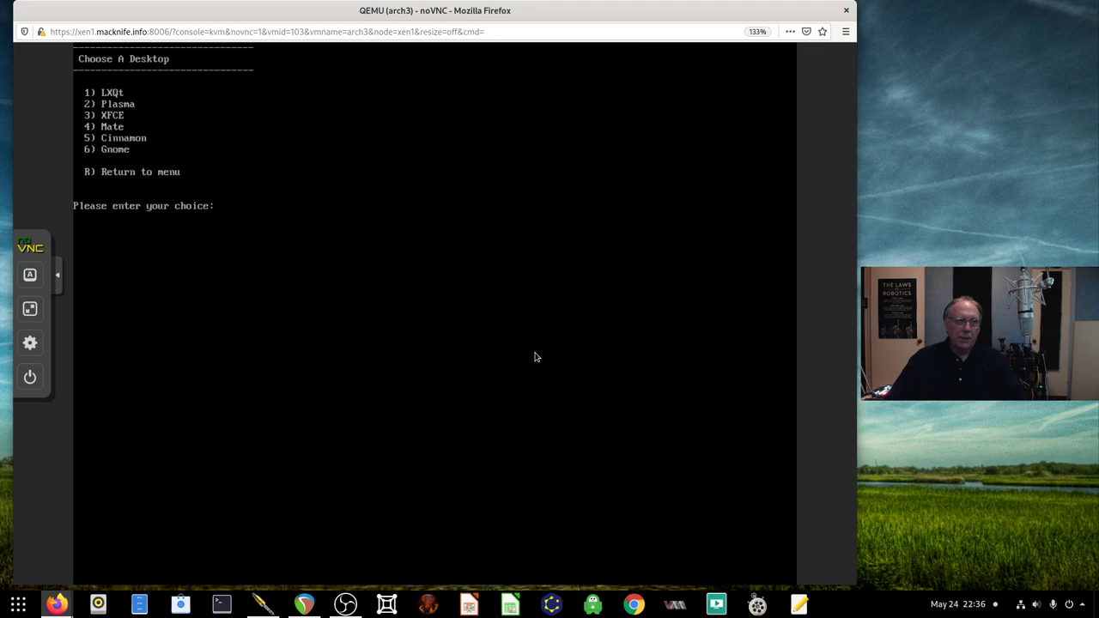
pyautogui.write('4')
pyautogui.press('Return')
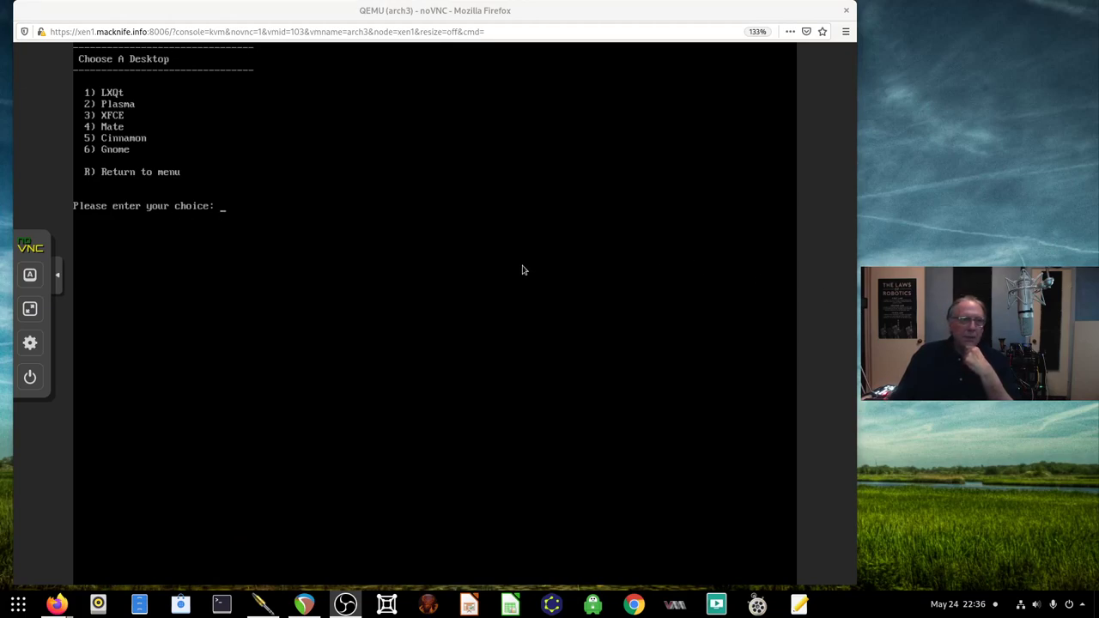
pyautogui.write('r')
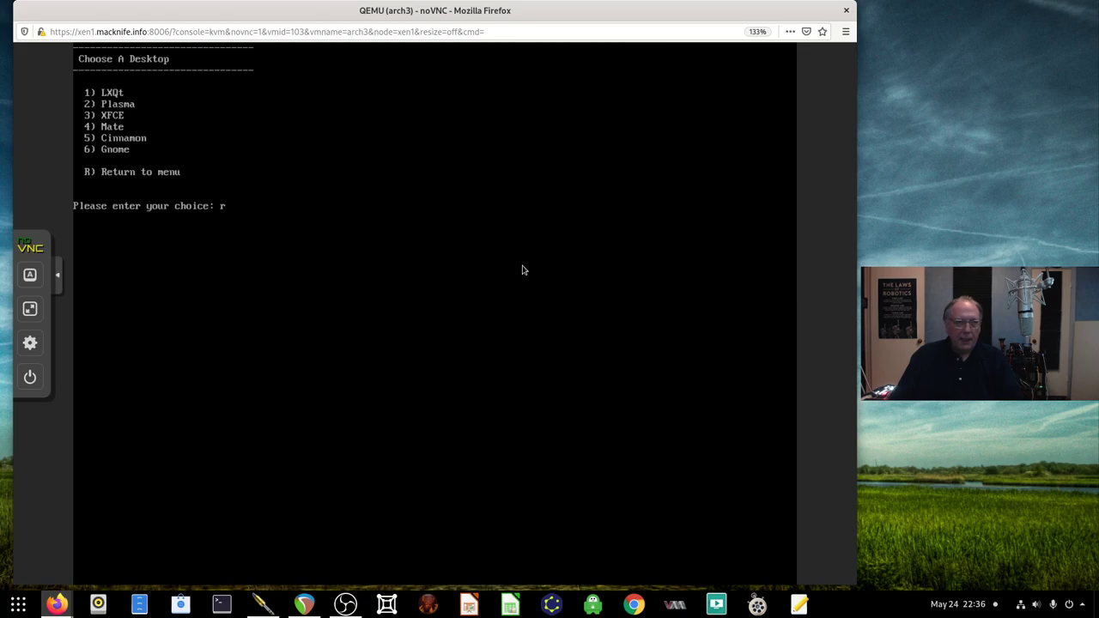
pyautogui.press('Return')
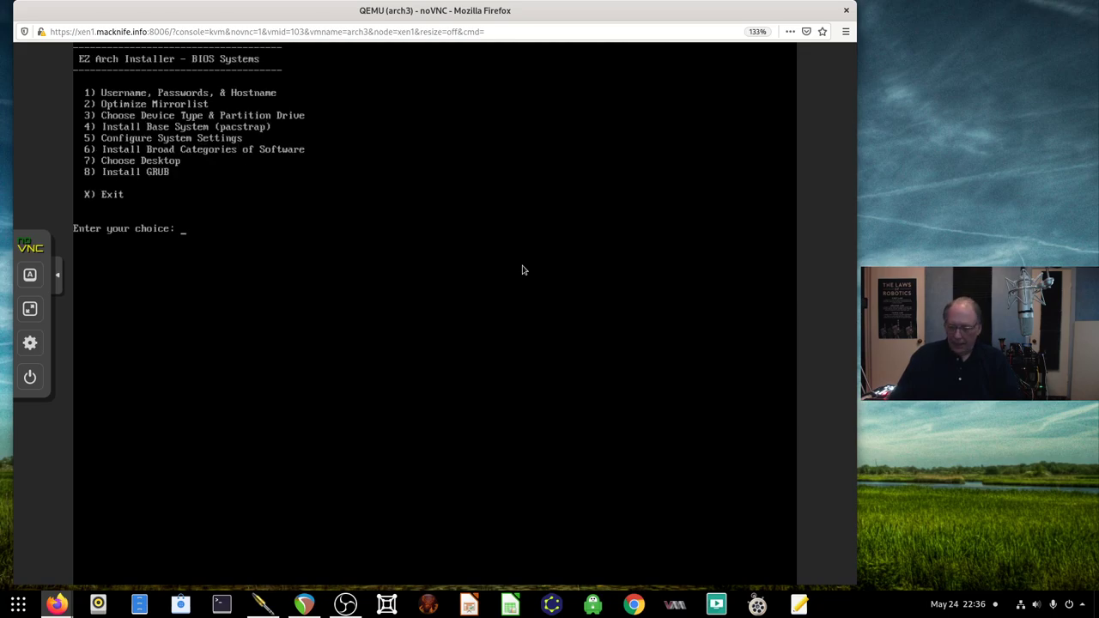
# Install GRUB (option 8), then exit the EZ Arch Installer with x
pyautogui.write('8')
pyautogui.press('Return')
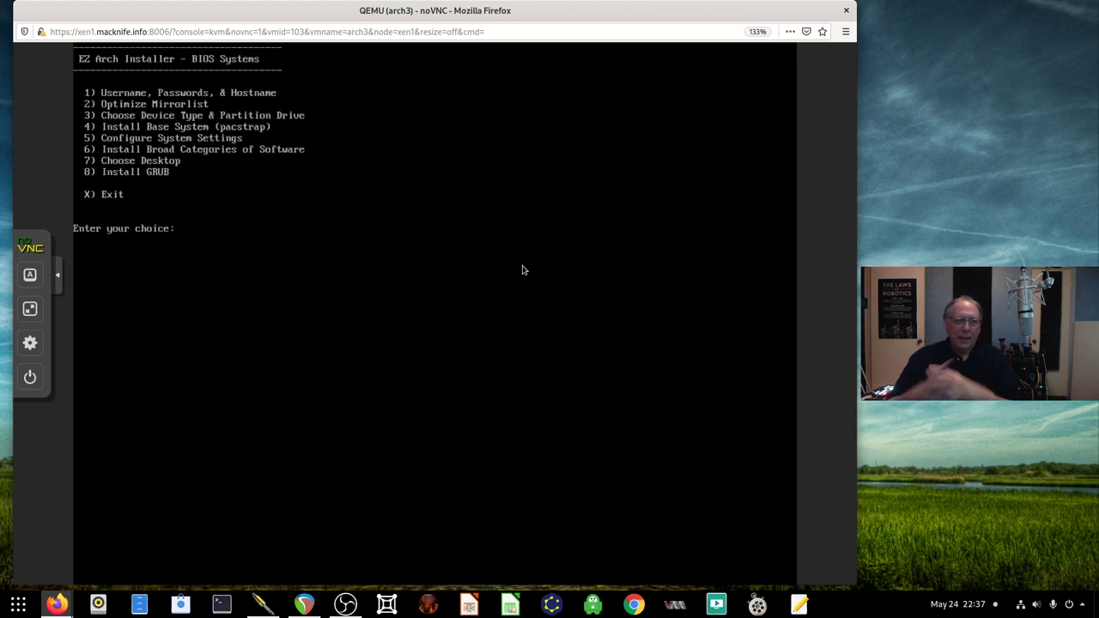
pyautogui.write('x')
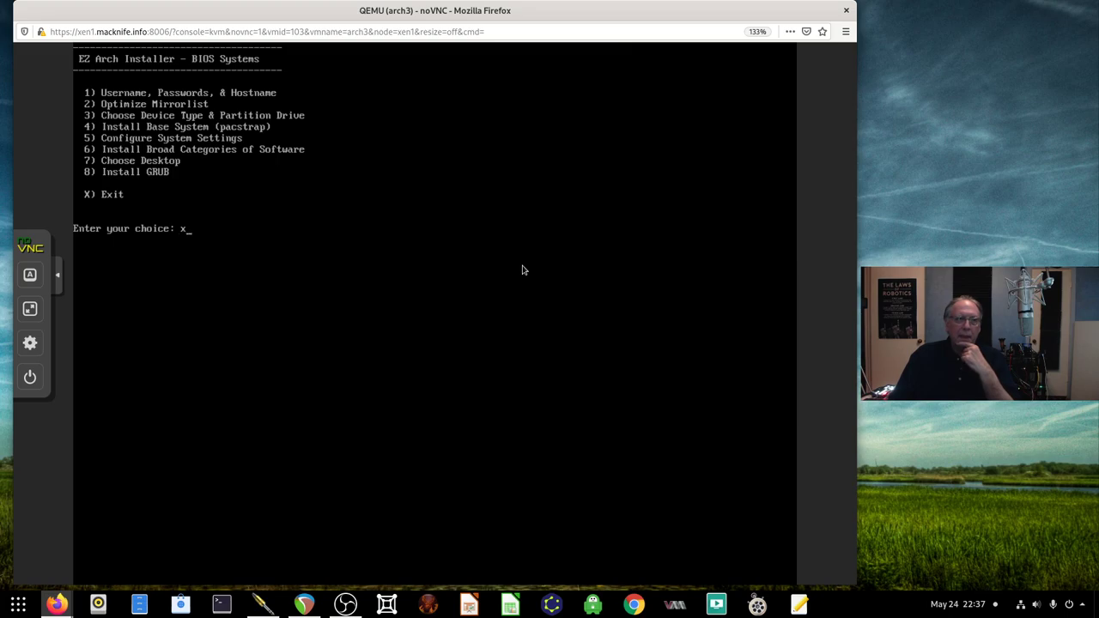
pyautogui.press('Return')
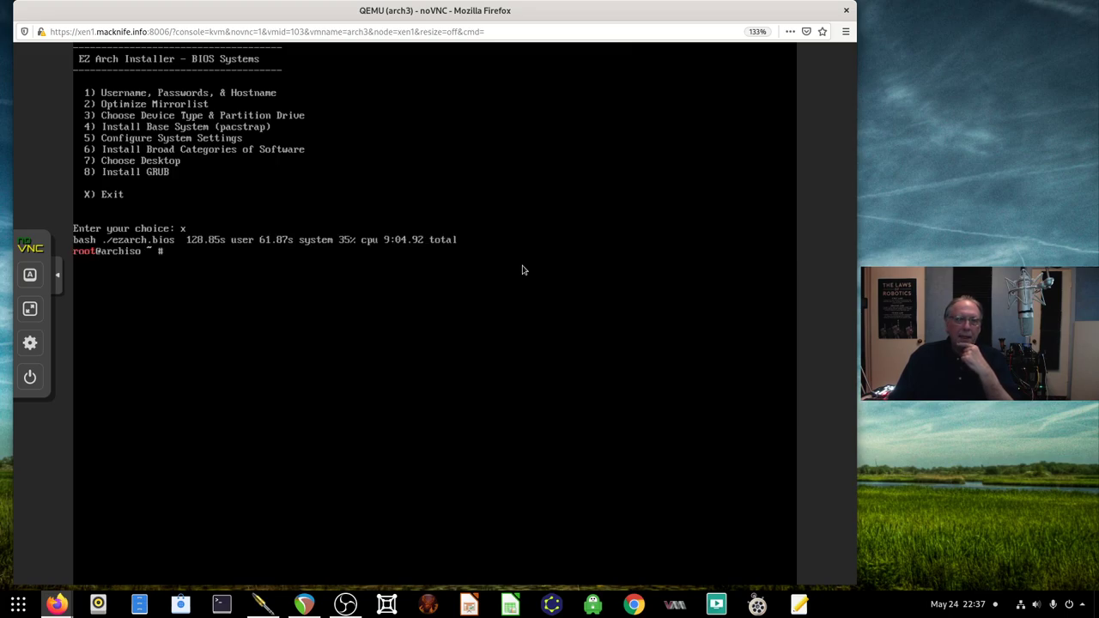
# Reboot the VM with the 'reboot now' command, fixing a typo along the way
pyautogui.write('sudo reb')
pyautogui.press('BackSpace')
pyautogui.press('BackSpace')
pyautogui.press('BackSpace')
pyautogui.press('BackSpace')
pyautogui.press('BackSpace')
pyautogui.press('BackSpace')
pyautogui.press('BackSpace')
pyautogui.press('BackSpace')
pyautogui.press('BackSpace')
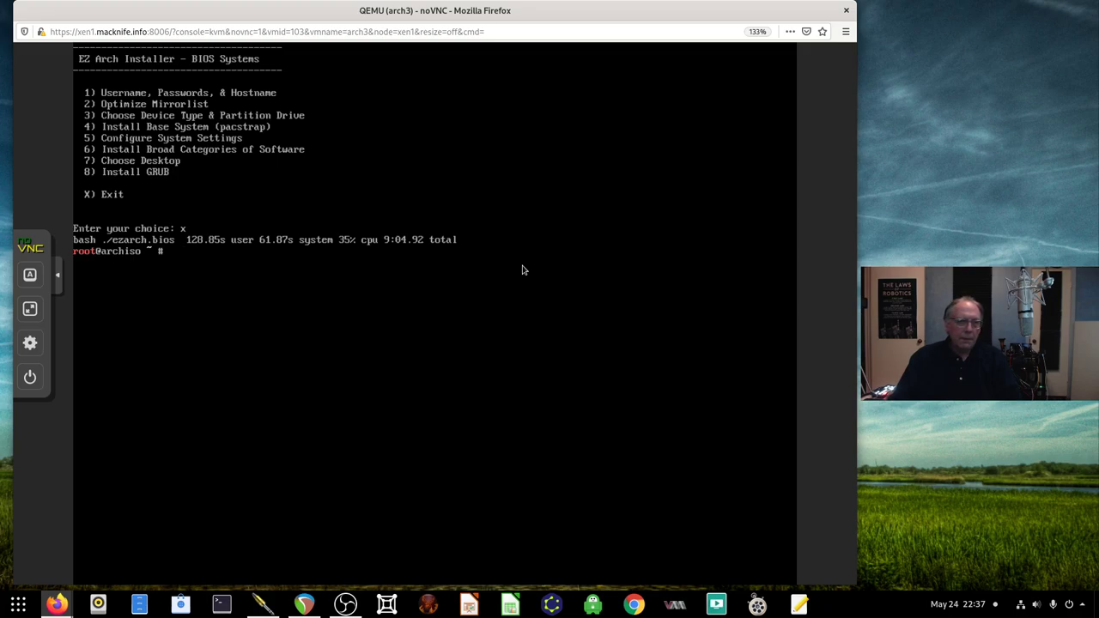
pyautogui.write('rebootr now')
pyautogui.press('Return')
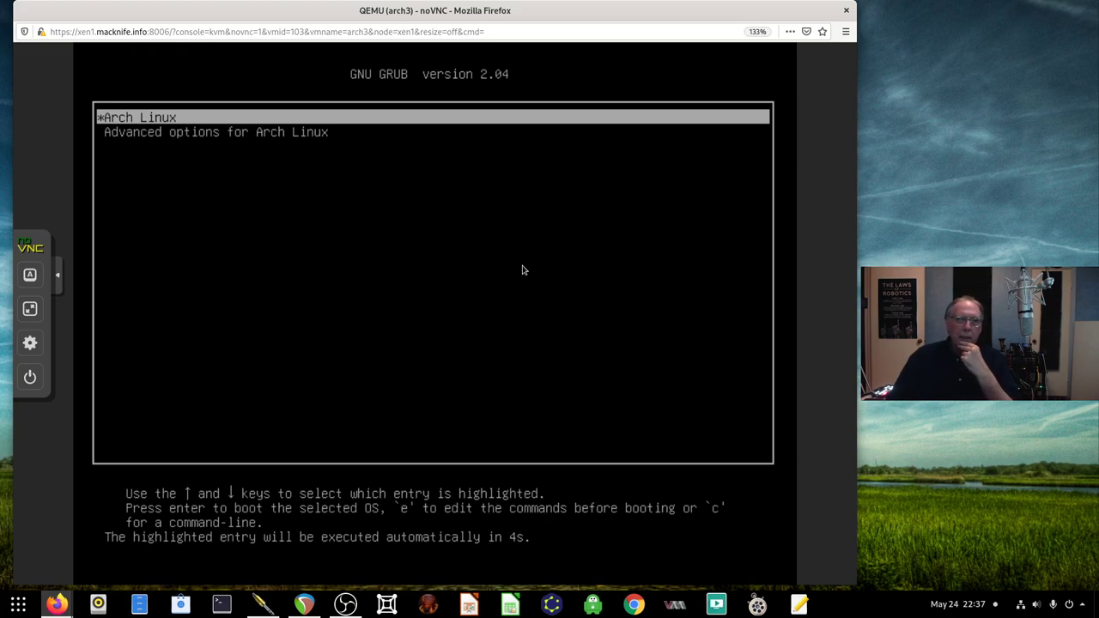
# Boot the Arch Linux GRUB entry and log in with the user's password
pyautogui.press('Return')
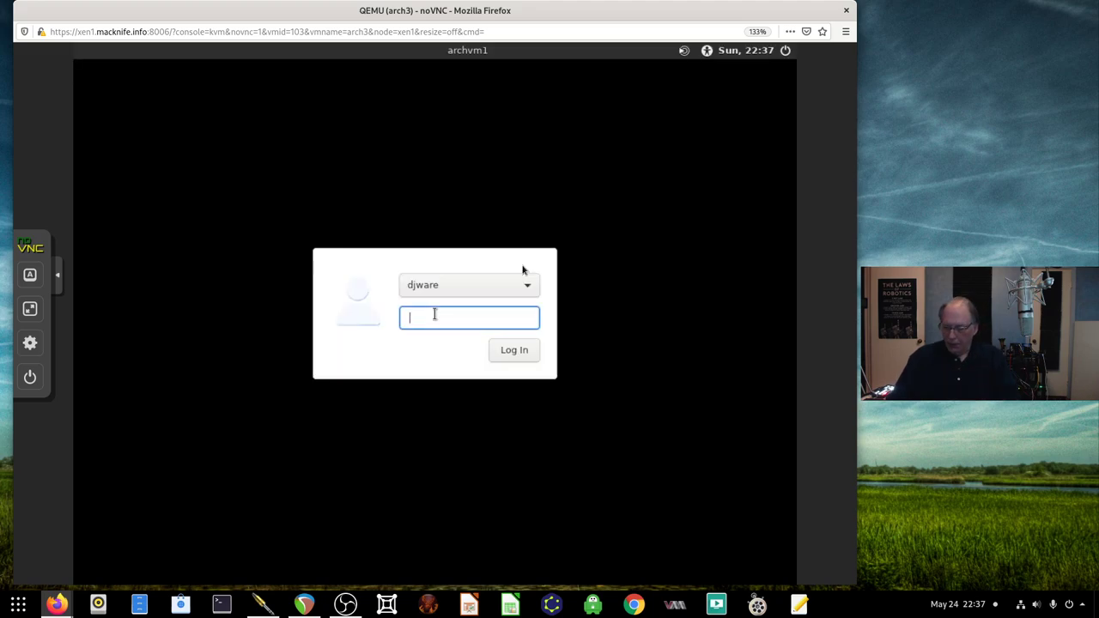
pyautogui.write('********')
pyautogui.press('Return')
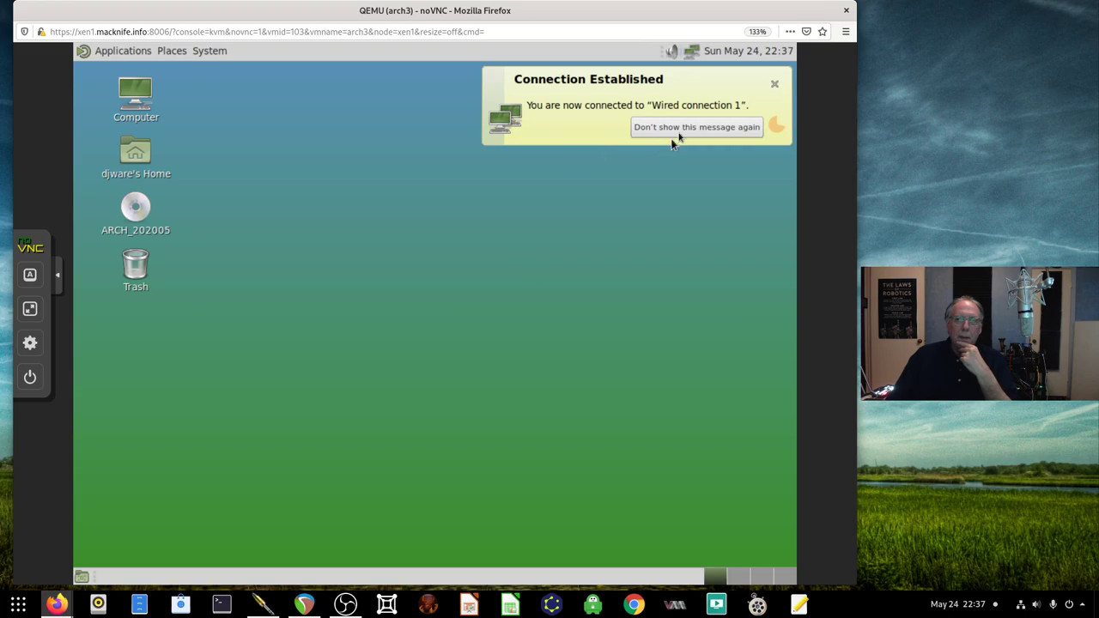
# Dismiss the network notification and the ARCH_202005 disc's context menu
pyautogui.click(769, 84)
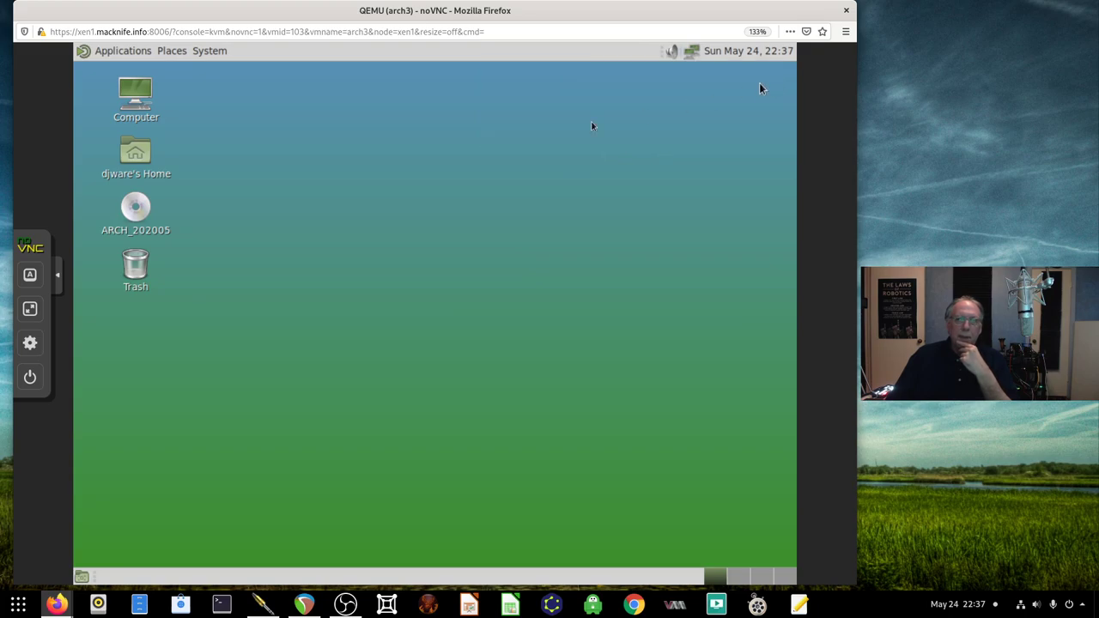
pyautogui.rightClick(138, 206)
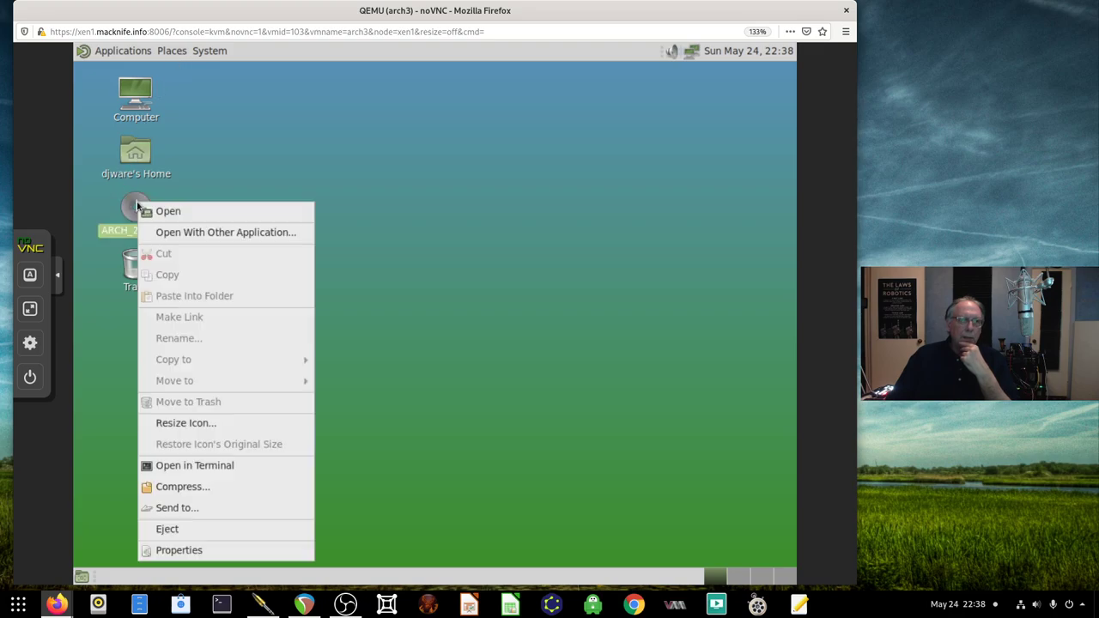
pyautogui.click(272, 122)
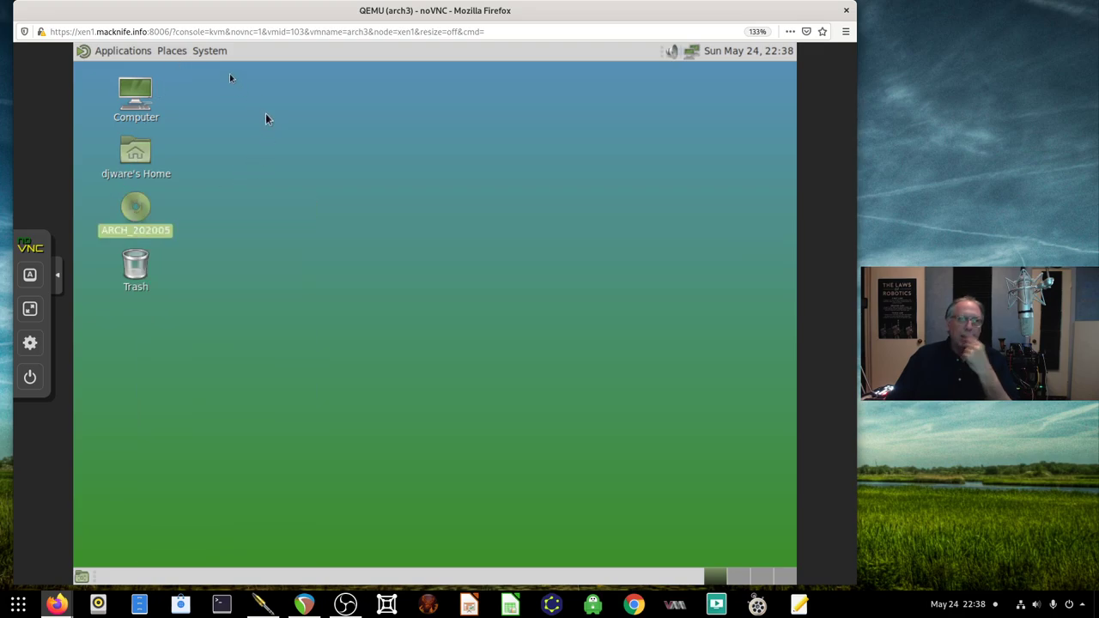
# Apply the Arc-Dark theme in Appearance Preferences
pyautogui.click(210, 53)
pyautogui.moveTo(225, 72)
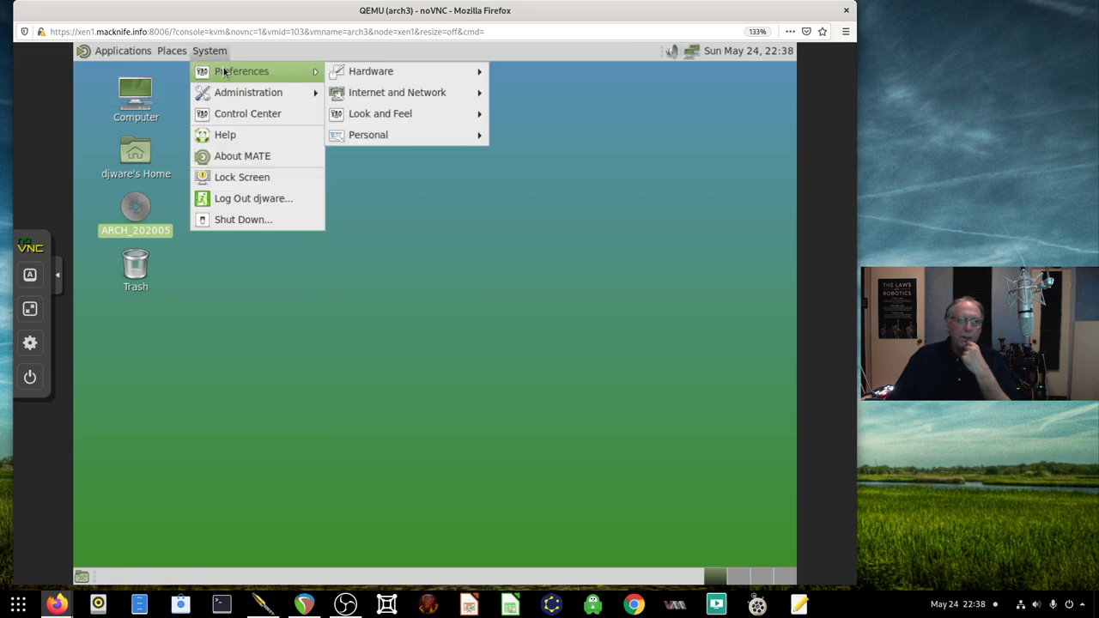
pyautogui.moveTo(386, 113)
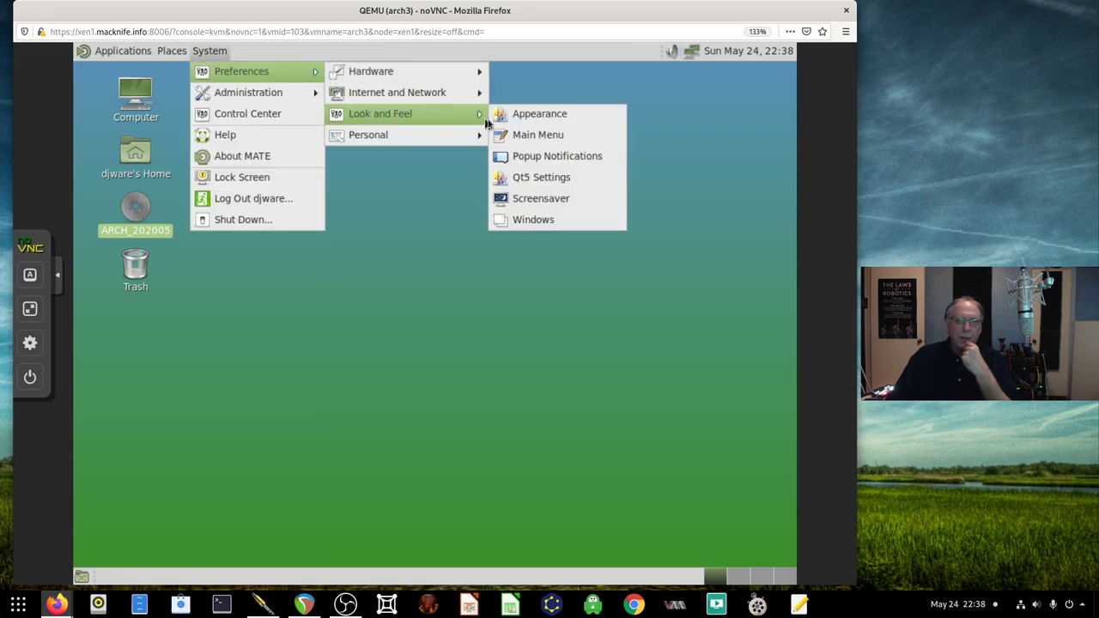
pyautogui.click(520, 115)
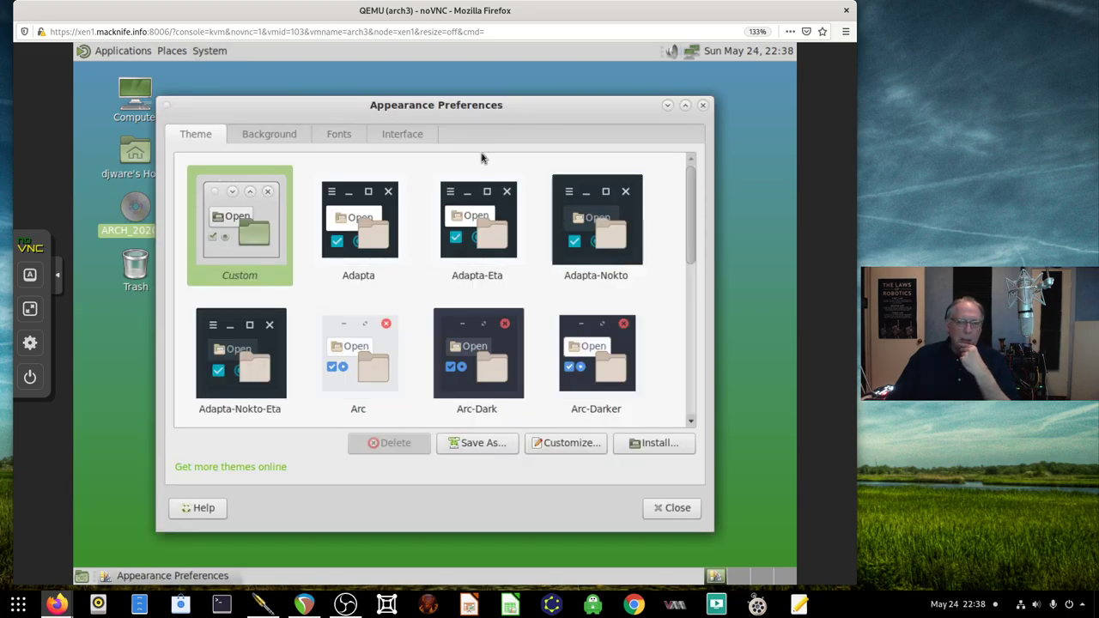
pyautogui.click(511, 352)
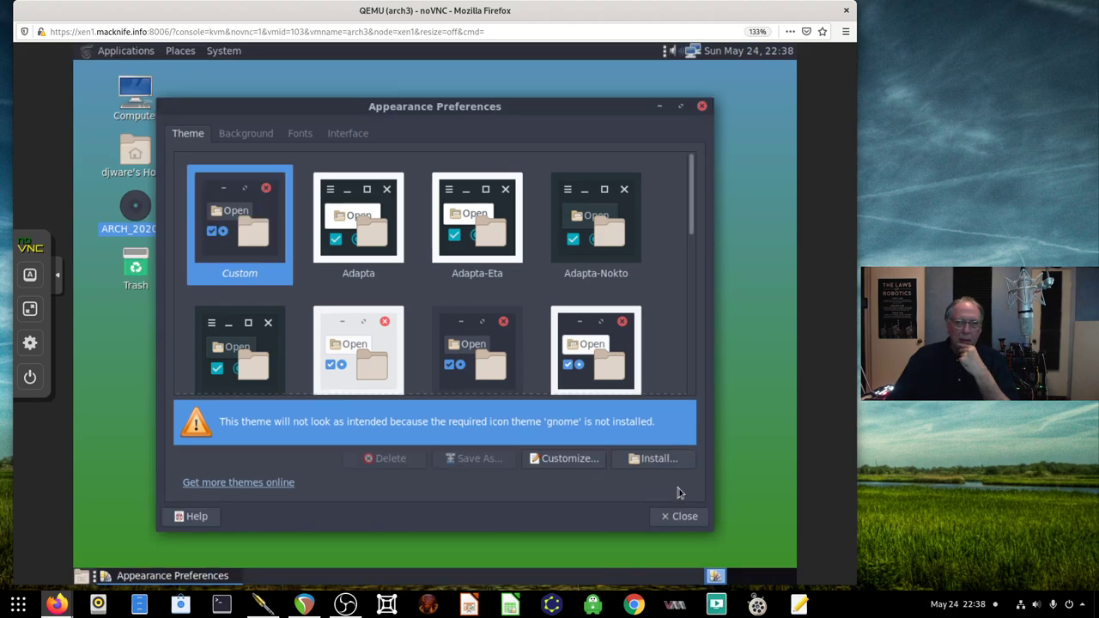
# Set an aurora image as the desktop background and close Appearance Preferences
pyautogui.click(243, 137)
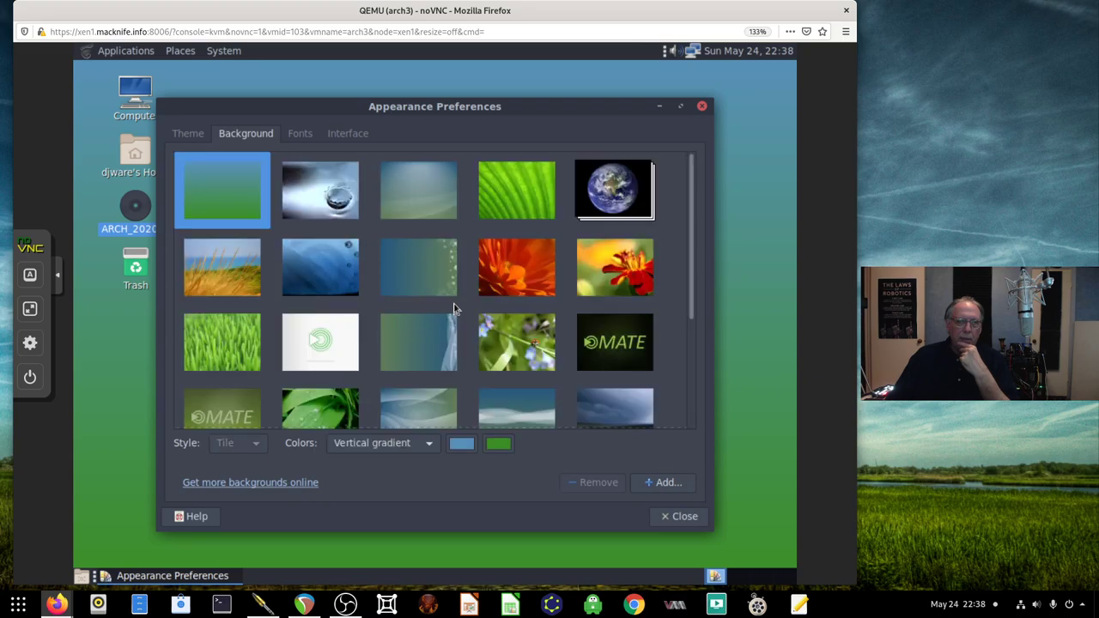
pyautogui.scroll(-5, 455, 309)
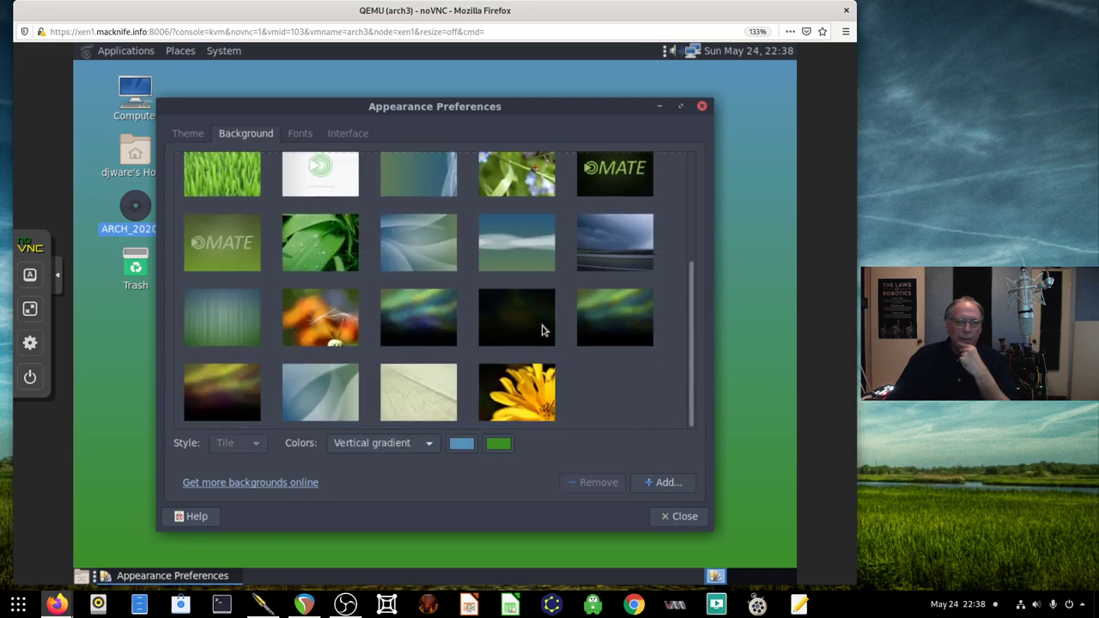
pyautogui.click(542, 330)
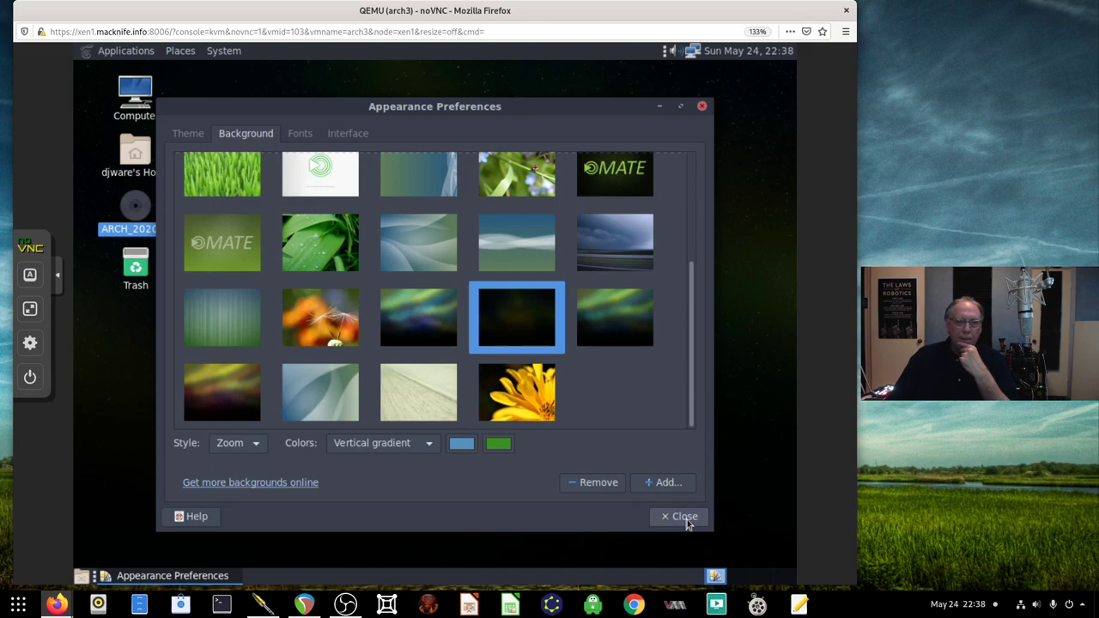
pyautogui.click(602, 324)
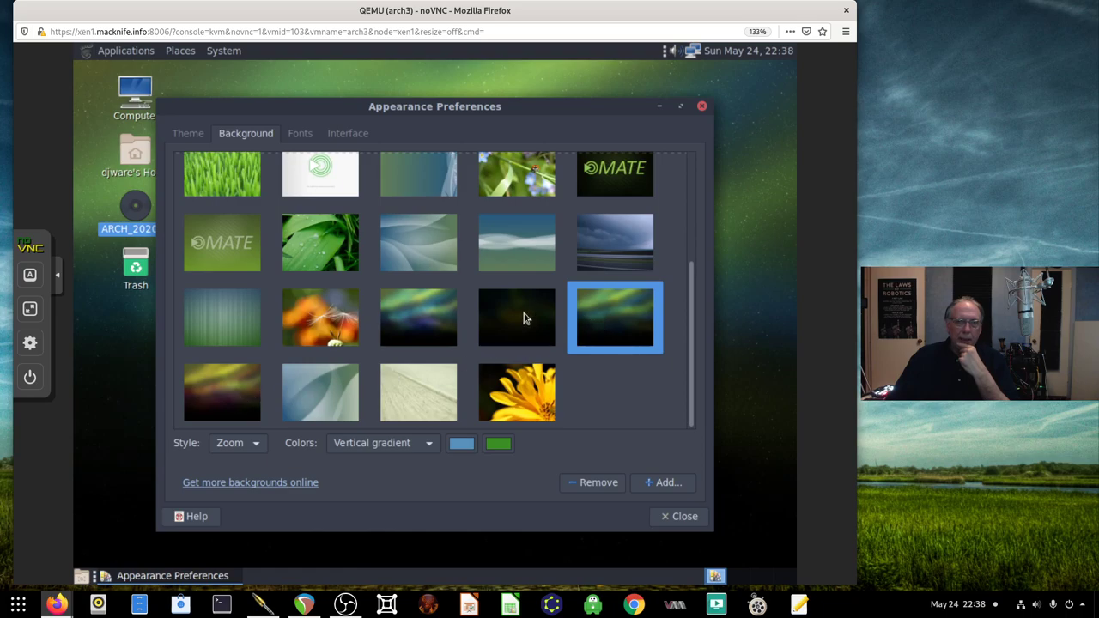
pyautogui.click(446, 319)
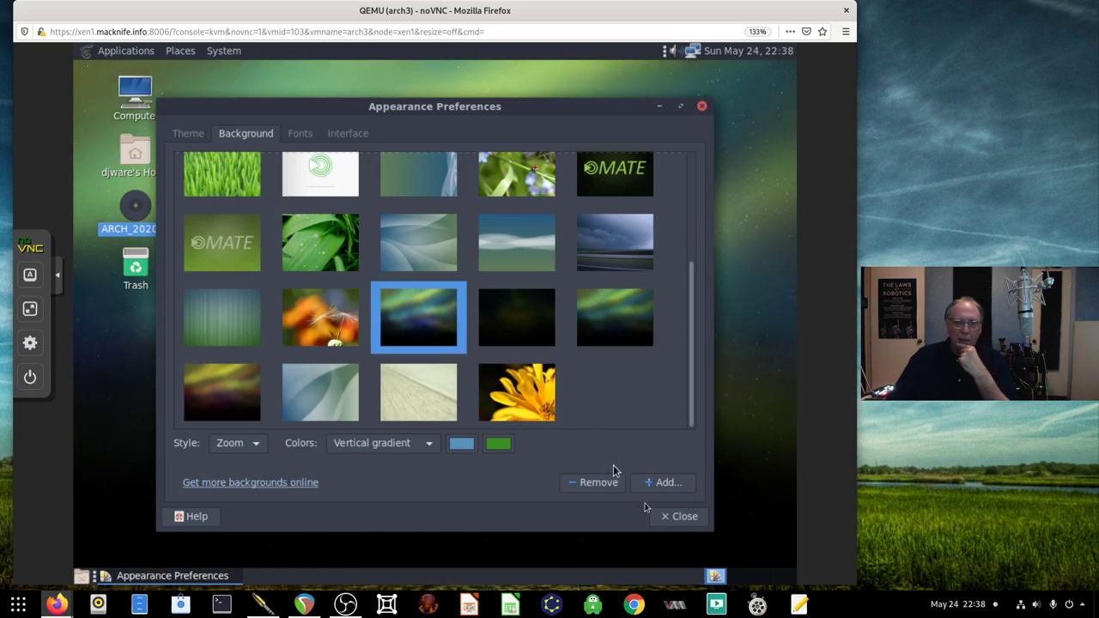
pyautogui.click(678, 516)
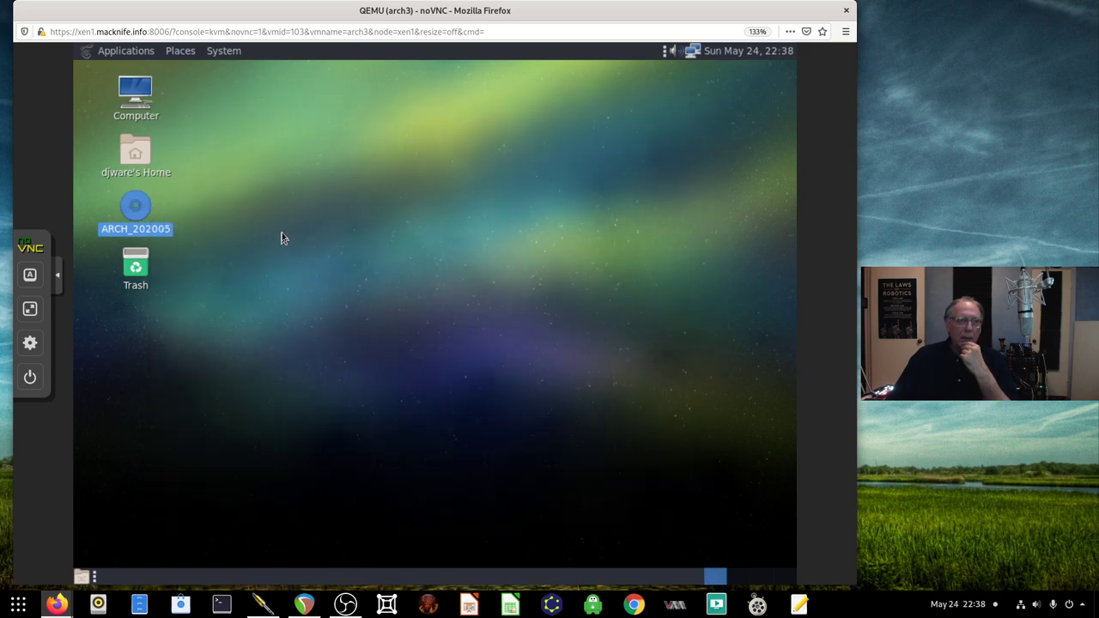
pyautogui.click(283, 237)
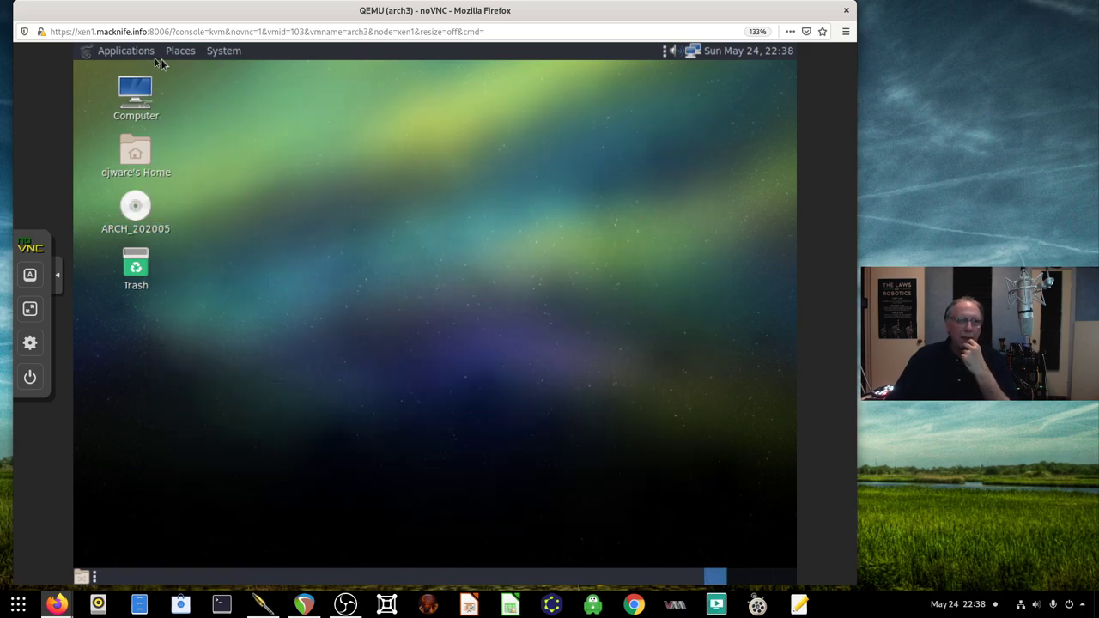
# Set the display resolution to 1440 x 900, apply it and keep the configuration
pyautogui.click(216, 53)
pyautogui.moveTo(255, 94)
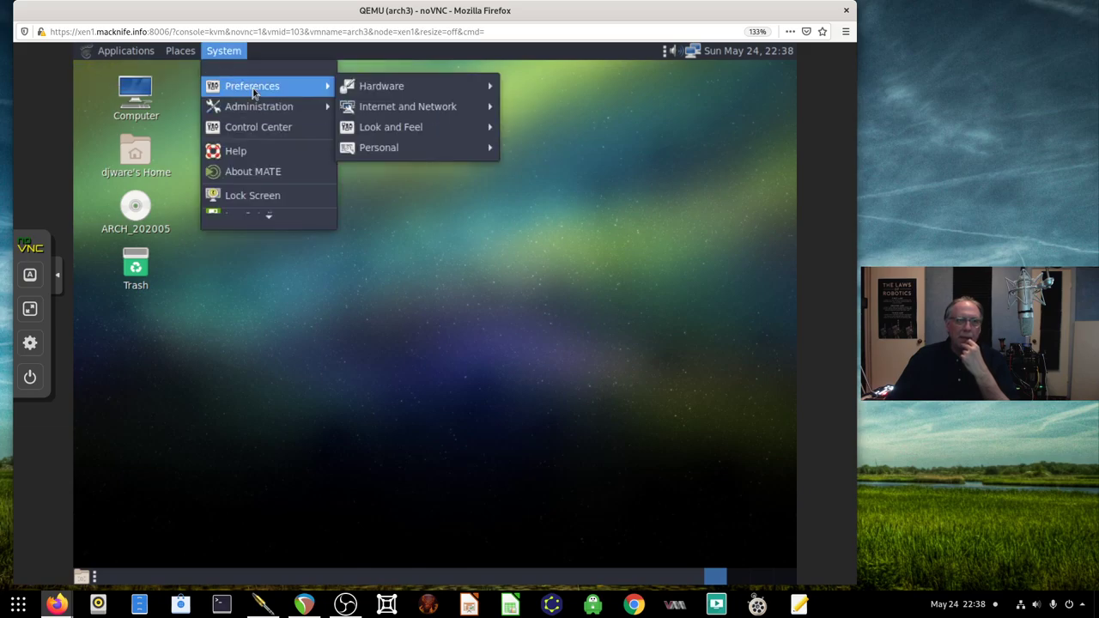
pyautogui.moveTo(395, 91)
pyautogui.click(560, 109)
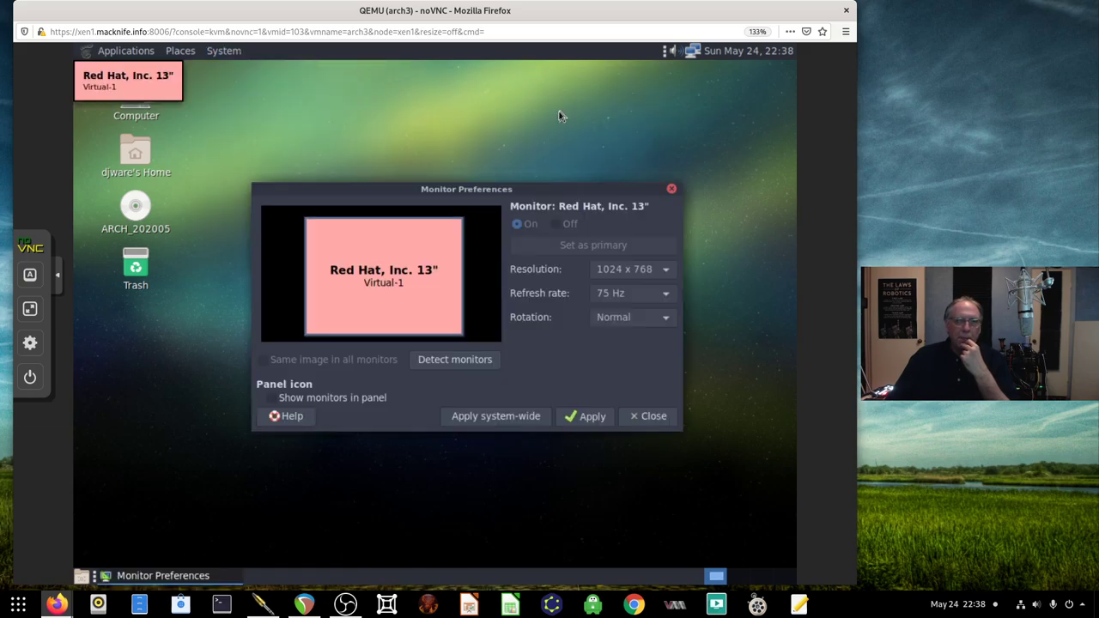
pyautogui.click(616, 271)
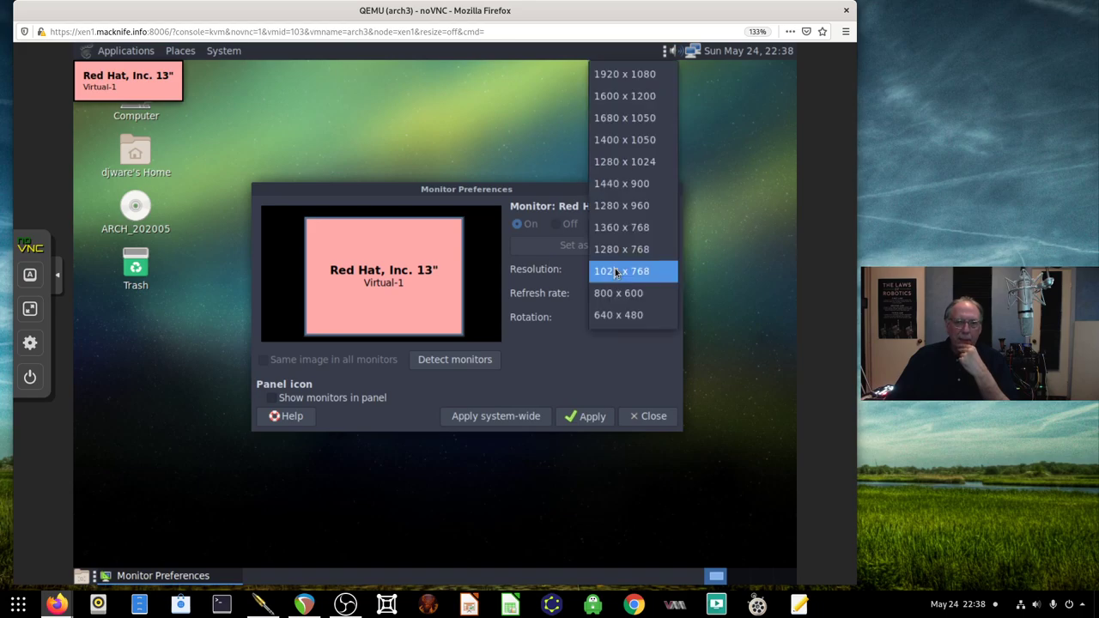
pyautogui.click(618, 183)
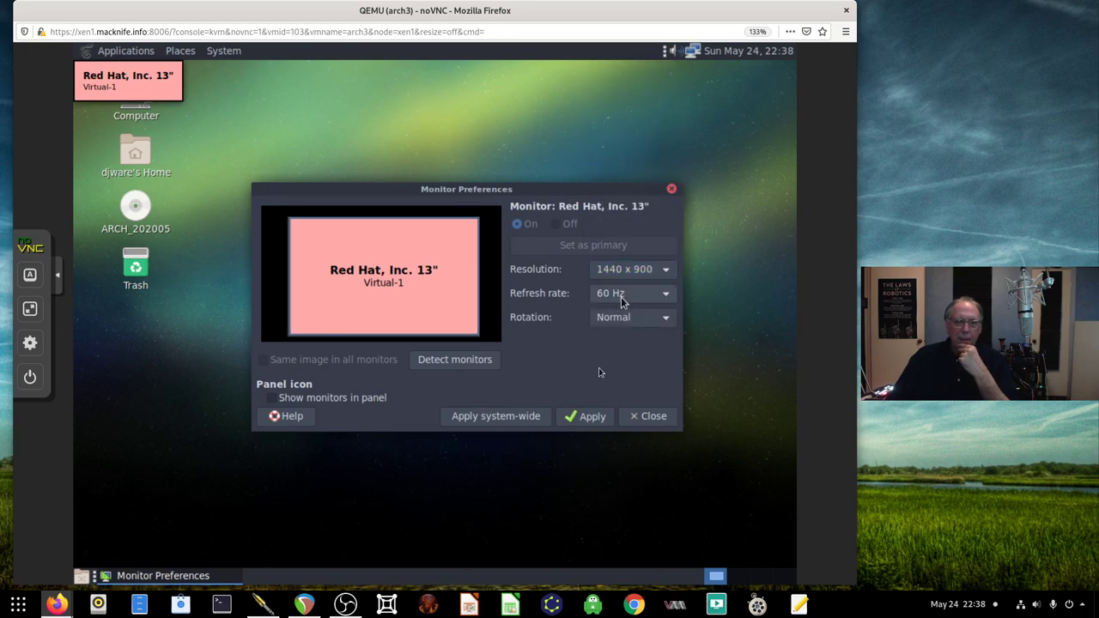
pyautogui.click(592, 416)
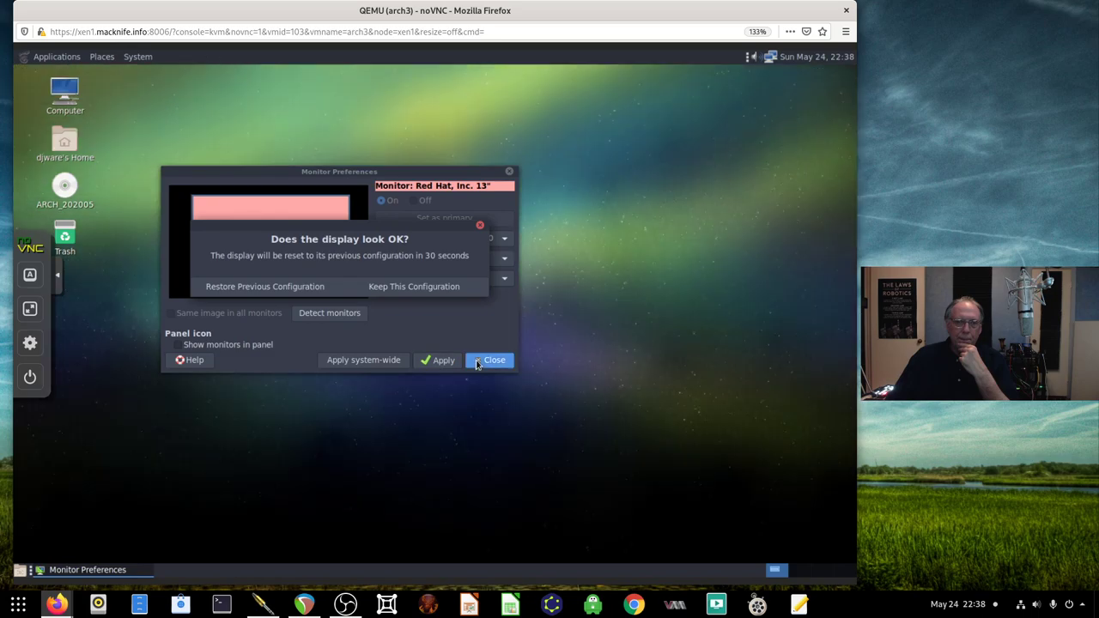
pyautogui.click(478, 363)
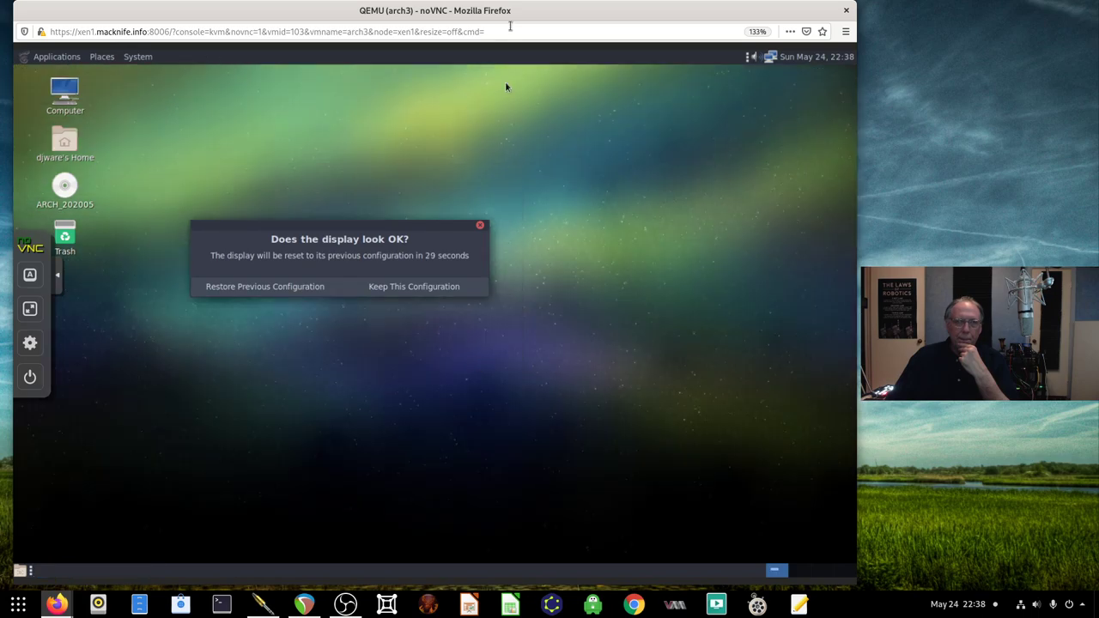
pyautogui.click(406, 287)
# Nudge the browser window into place and collapse the noVNC sidebar
pyautogui.moveTo(489, 10); pyautogui.dragTo(476, 10)
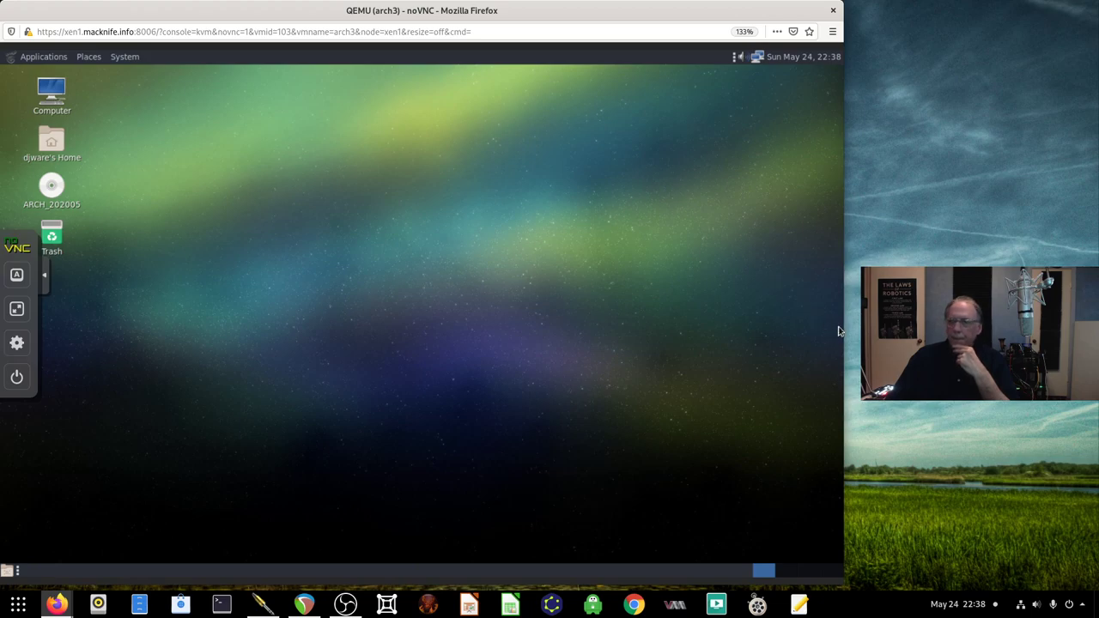
pyautogui.moveTo(611, 15); pyautogui.dragTo(617, 16)
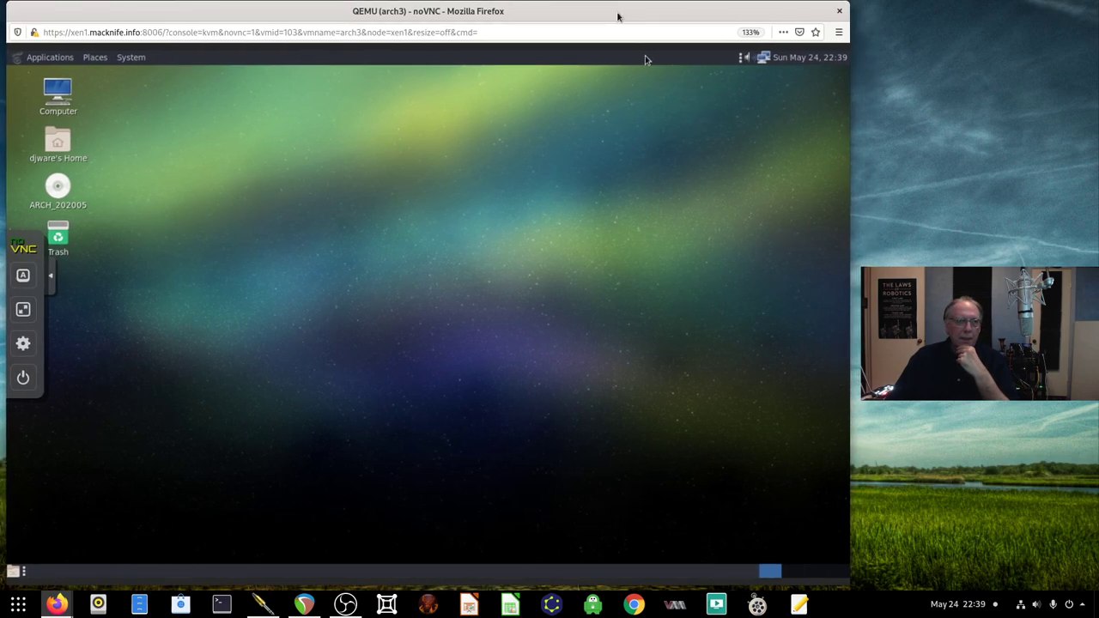
pyautogui.click(53, 276)
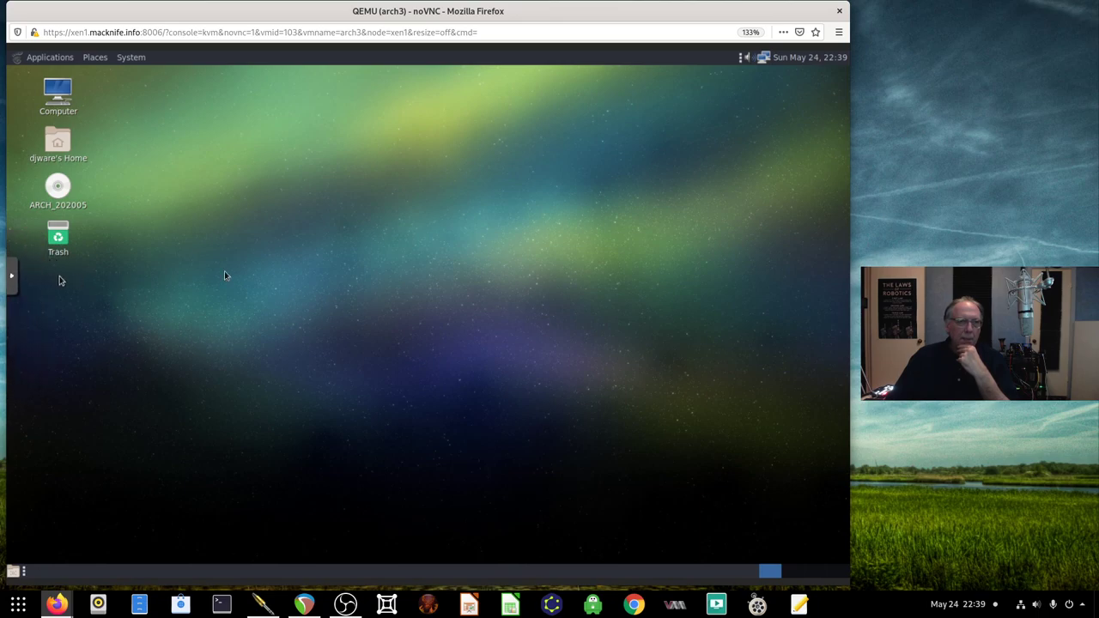
# Open MATE Terminal, enlarge its font and move it up and left
pyautogui.click(57, 60)
pyautogui.moveTo(62, 180)
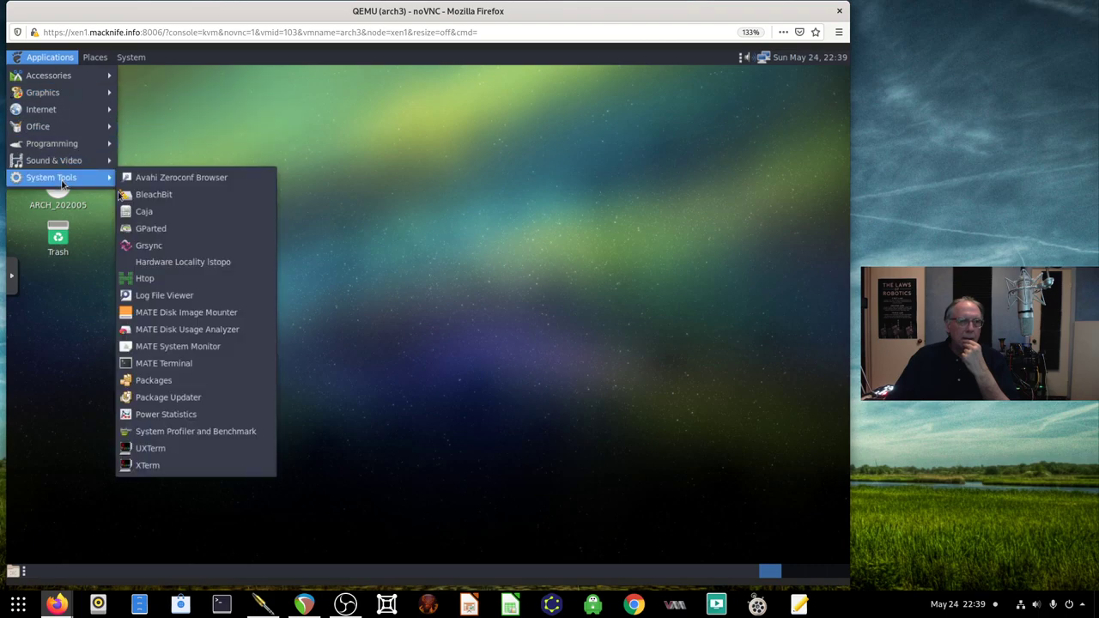
pyautogui.click(200, 365)
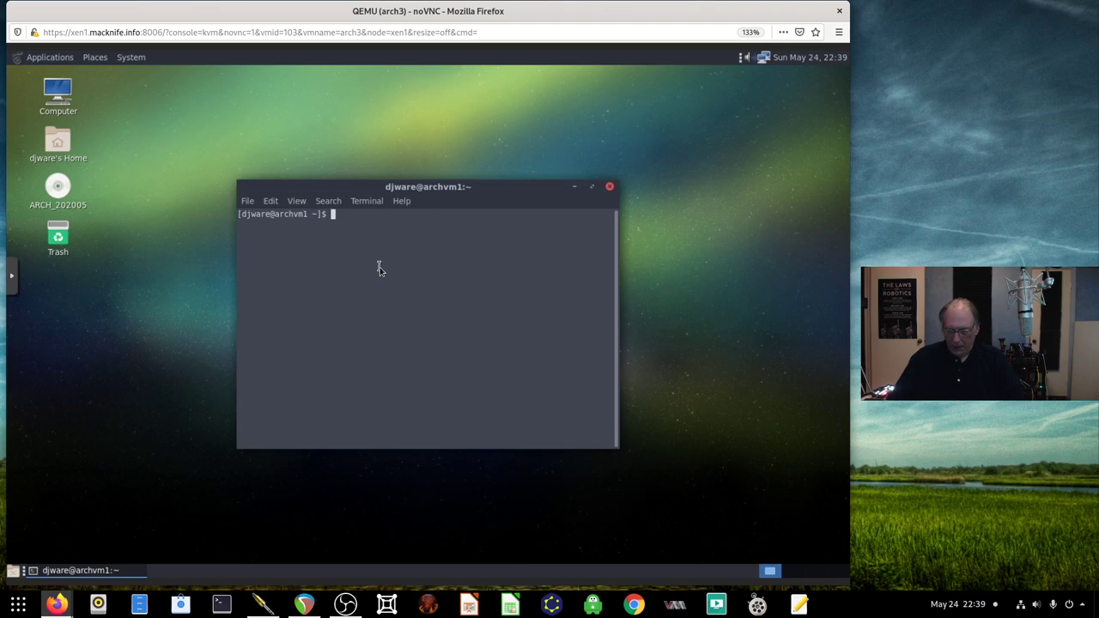
pyautogui.hotkey('ctrl', '+')
pyautogui.hotkey('ctrl', '+')
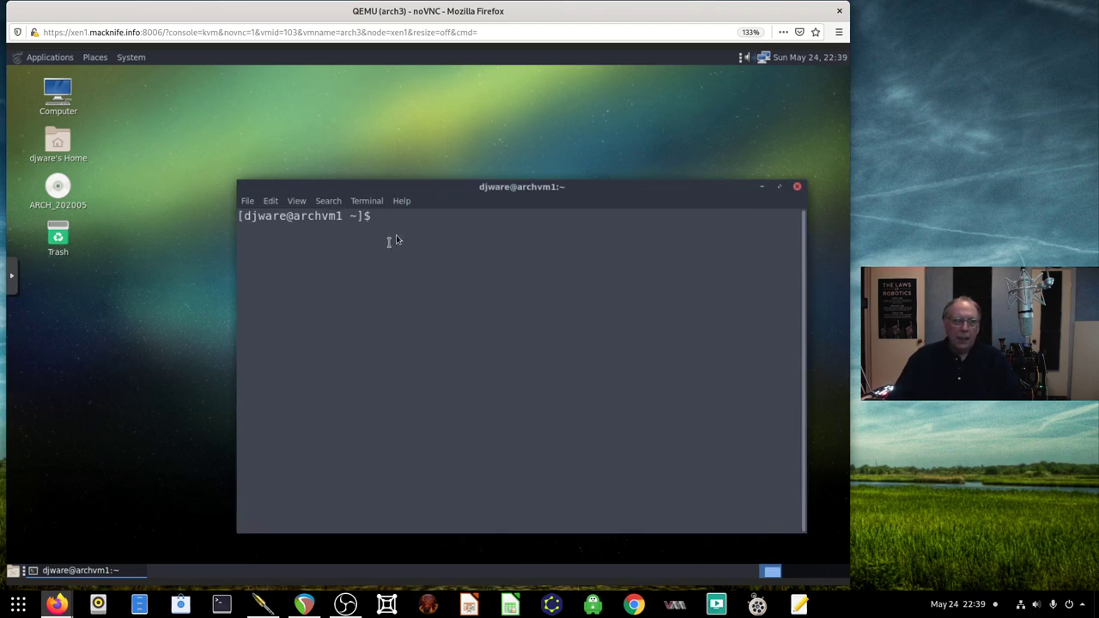
pyautogui.moveTo(421, 199); pyautogui.dragTo(359, 130)
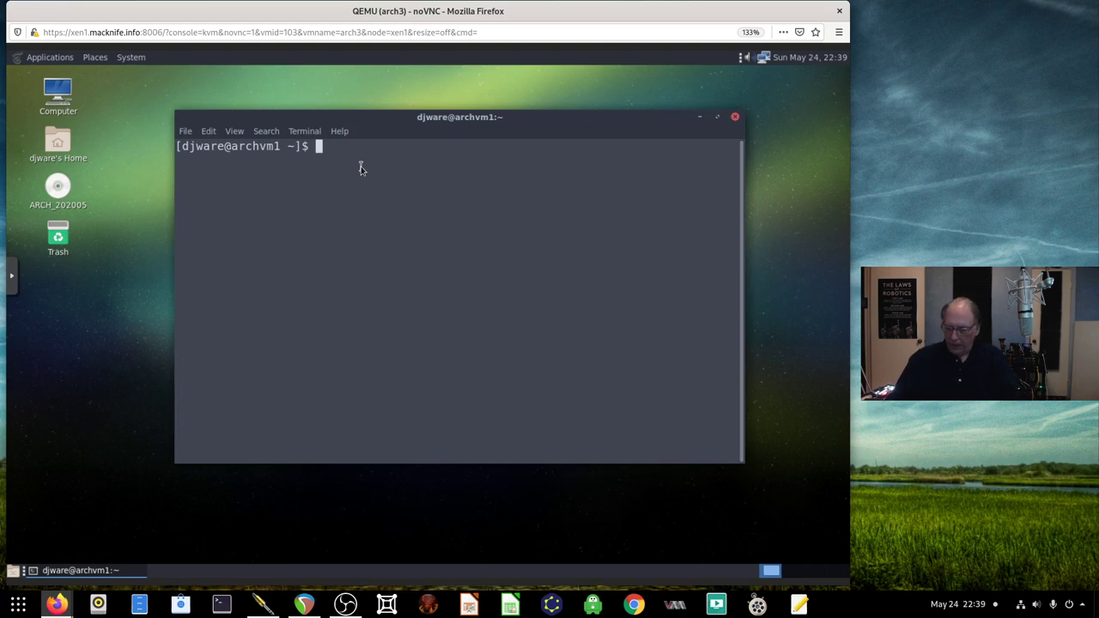
# Check disk usage with df -kh, then view and quit htop
pyautogui.write('df -kh')
pyautogui.press('Return')
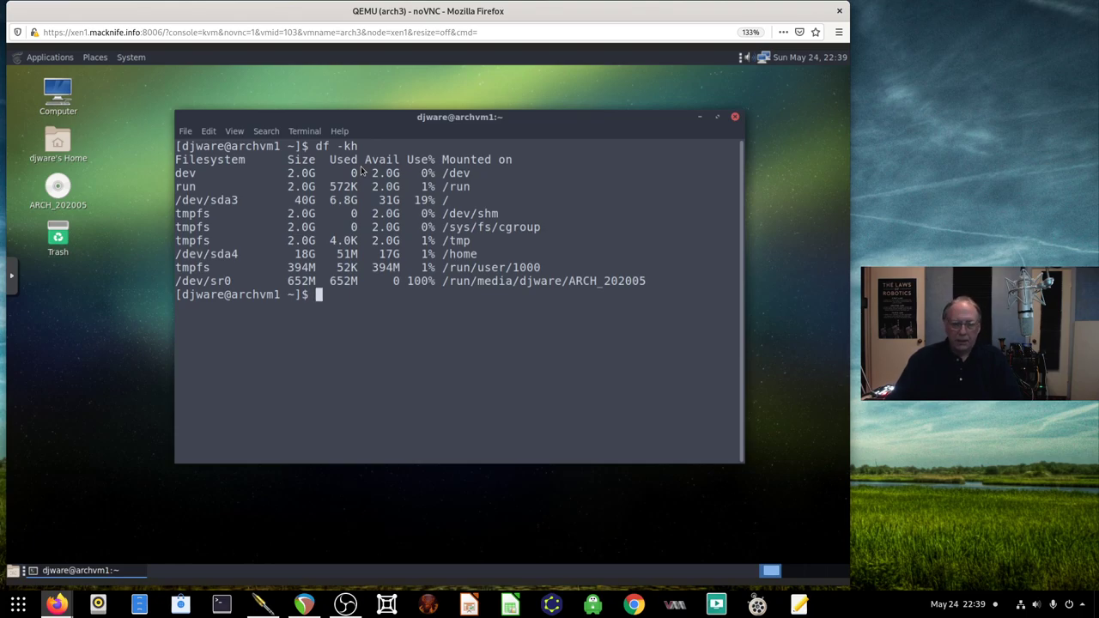
pyautogui.write('htop')
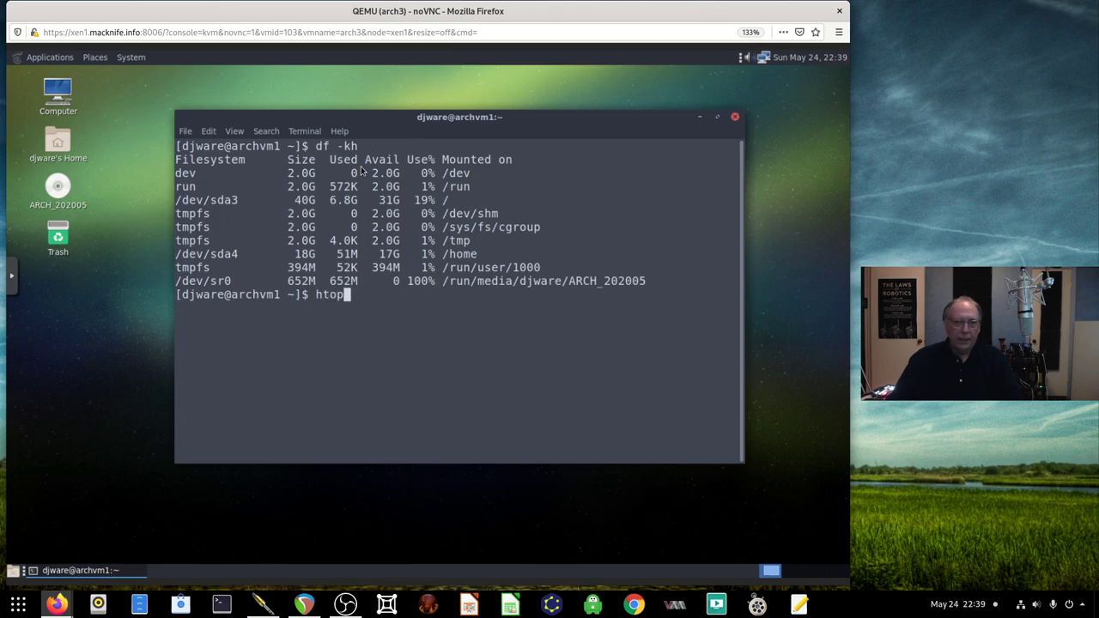
pyautogui.press('Return')
pyautogui.press('q')
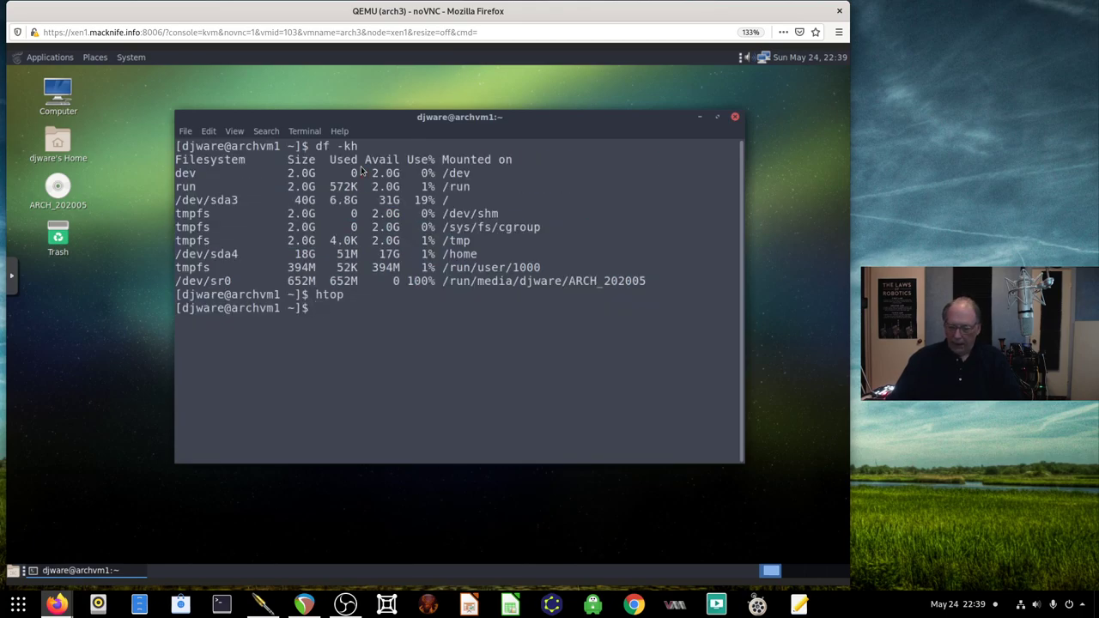
# Try running neofetch and glances, which are not installed
pyautogui.write('neofetch')
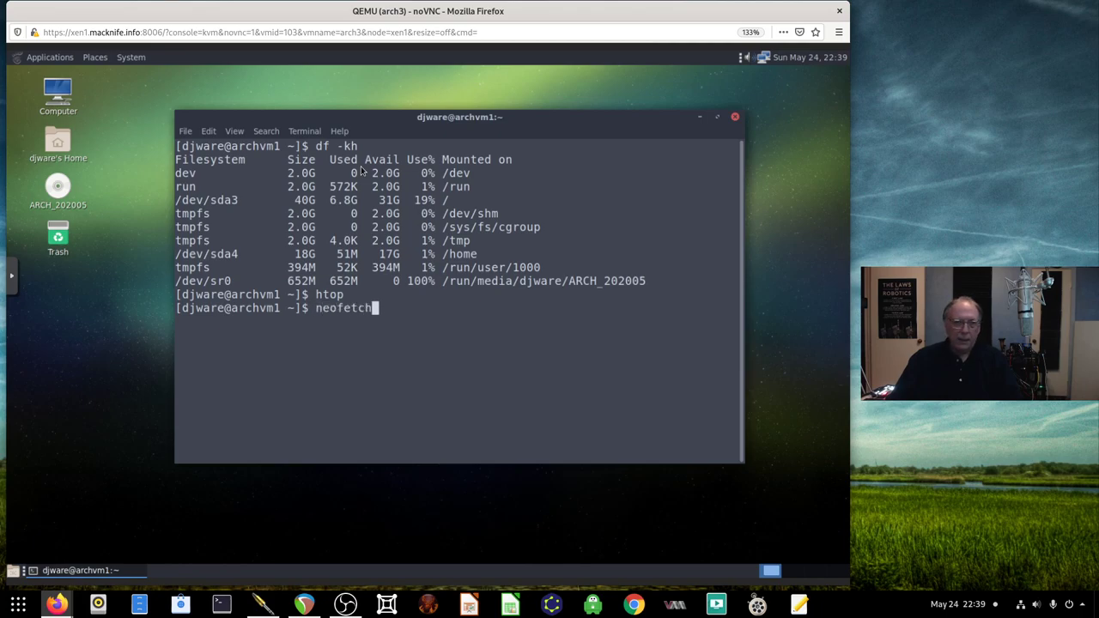
pyautogui.press('Return')
pyautogui.write('glances')
pyautogui.press('Return')
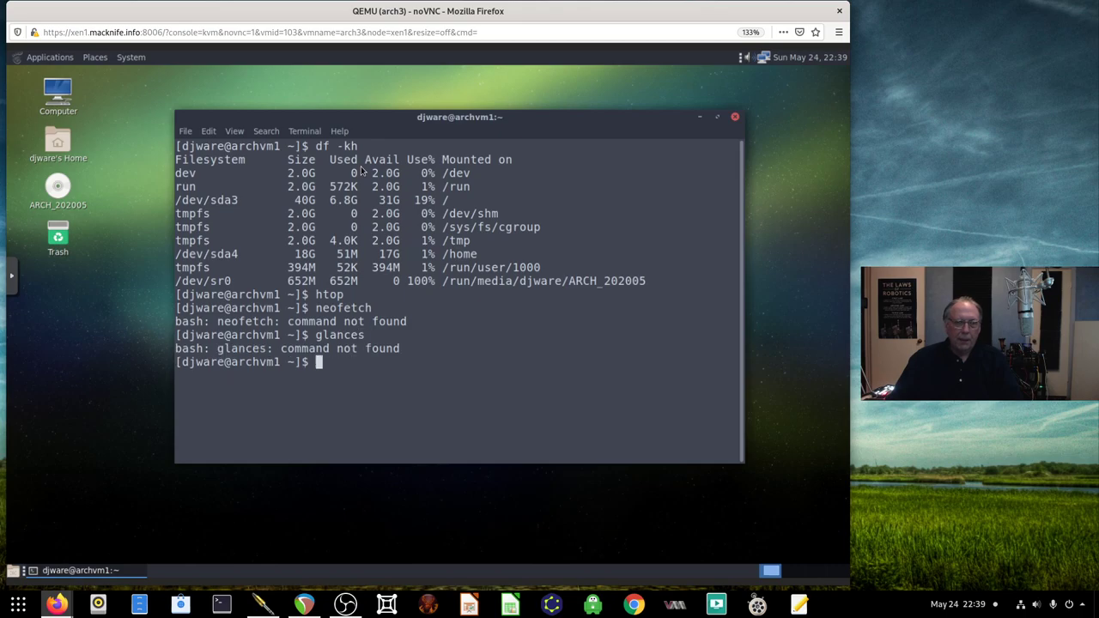
# Switch to root with su - and the root password
pyautogui.write('su -')
pyautogui.press('Return')
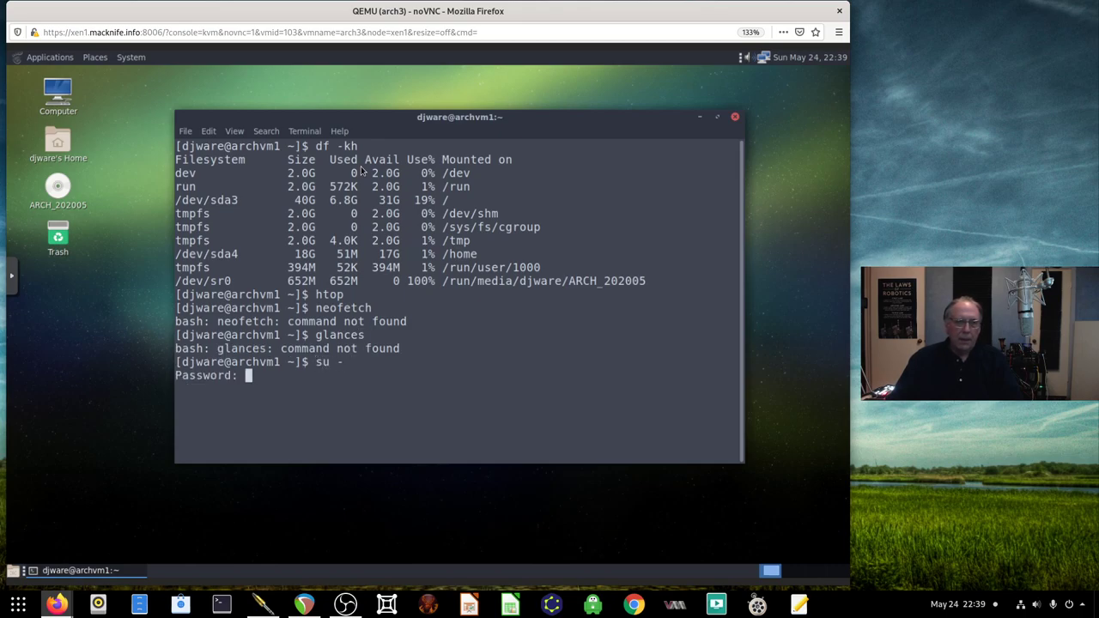
pyautogui.press('Return')
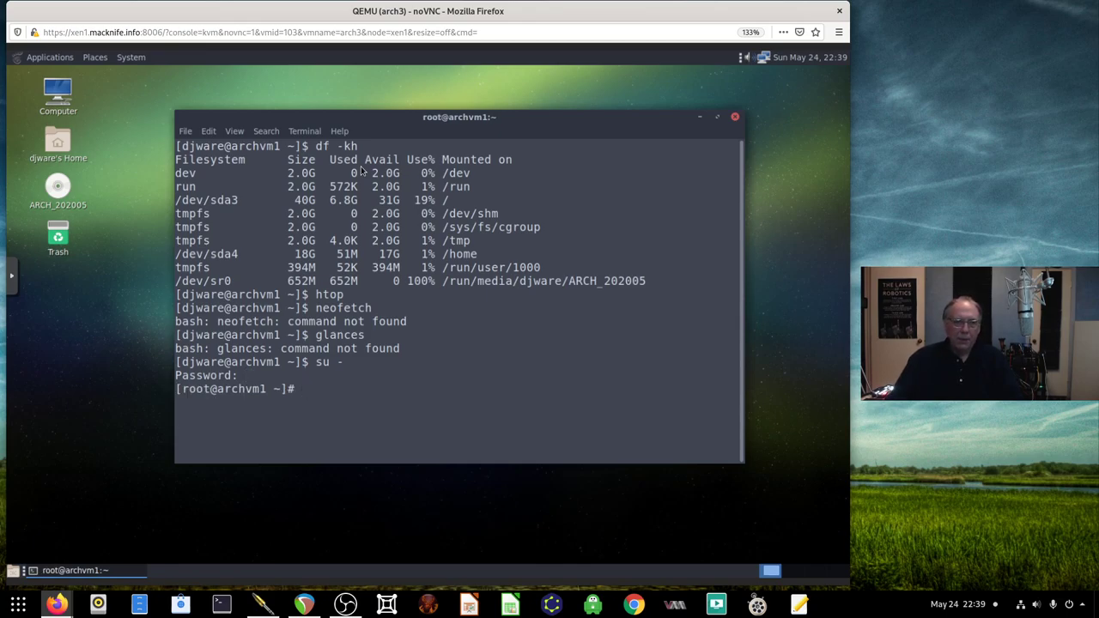
# Install neofetch and glances with pacman -S, confirm, and run git to show its help
pyautogui.write('pacman -S ')
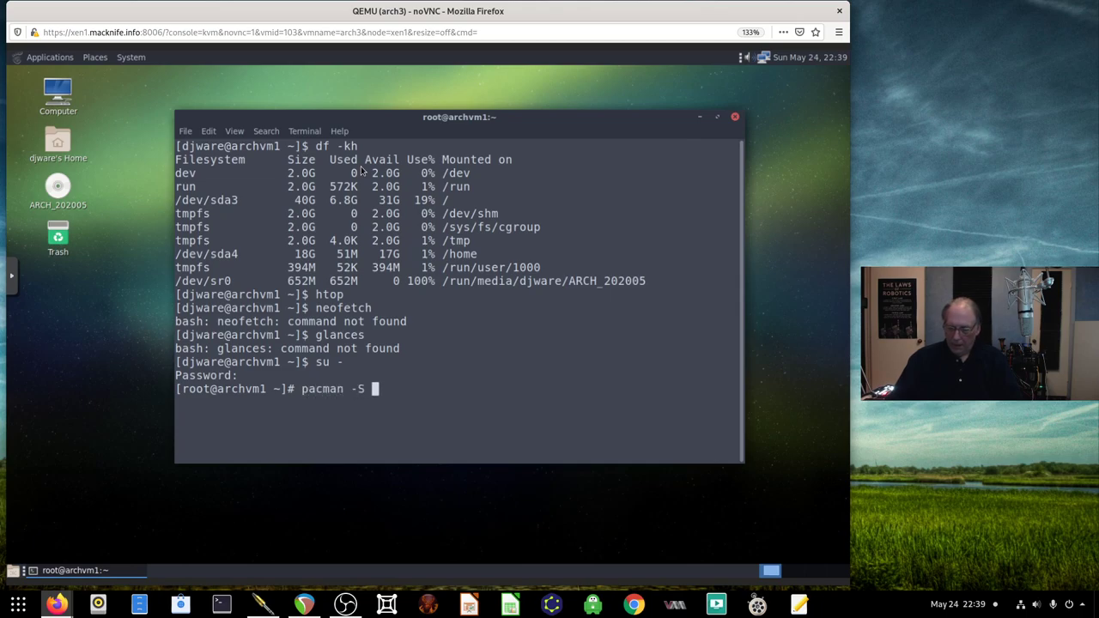
pyautogui.write('neofetch glances')
pyautogui.press('Return')
pyautogui.press('Return')
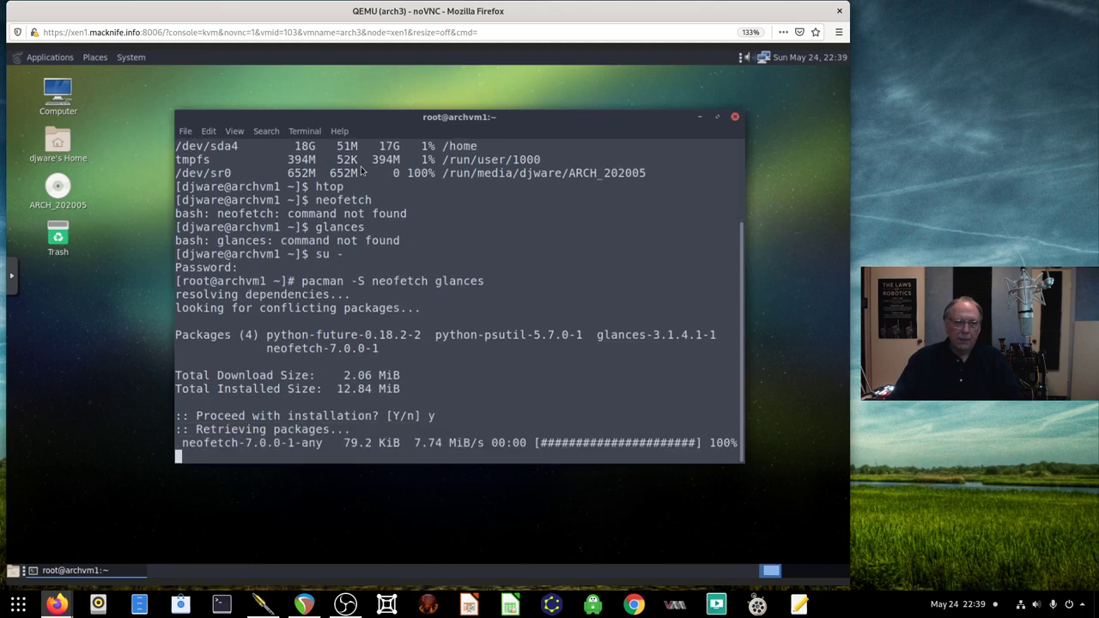
pyautogui.write('git')
pyautogui.press('Return')
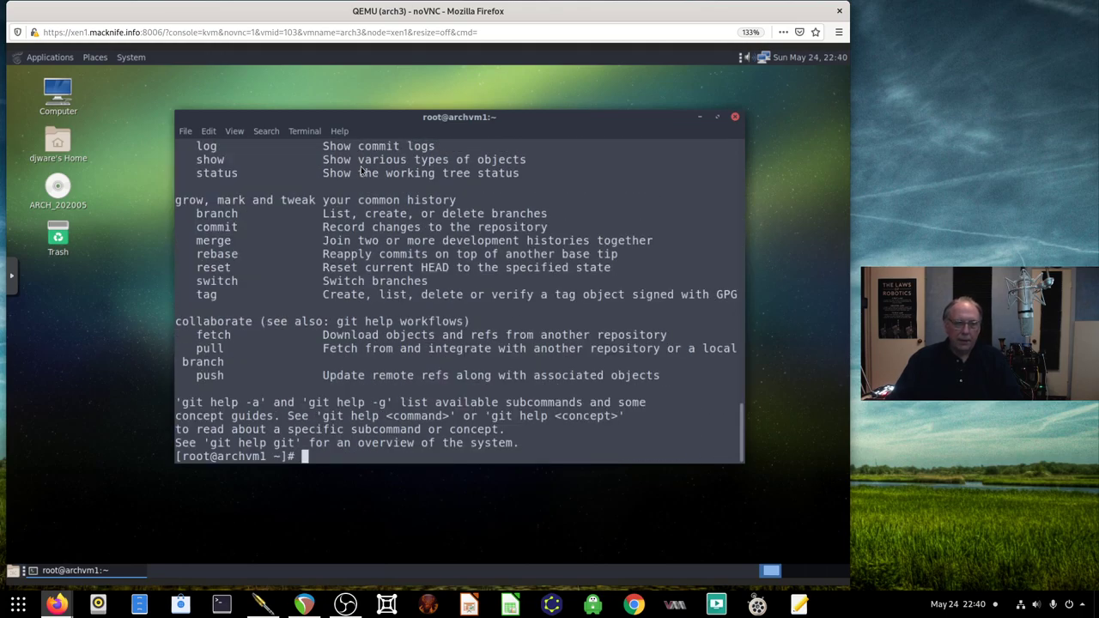
# Run uname and uname -a to show the kernel version (5.4.42-1-lts)
pyautogui.write('uname')
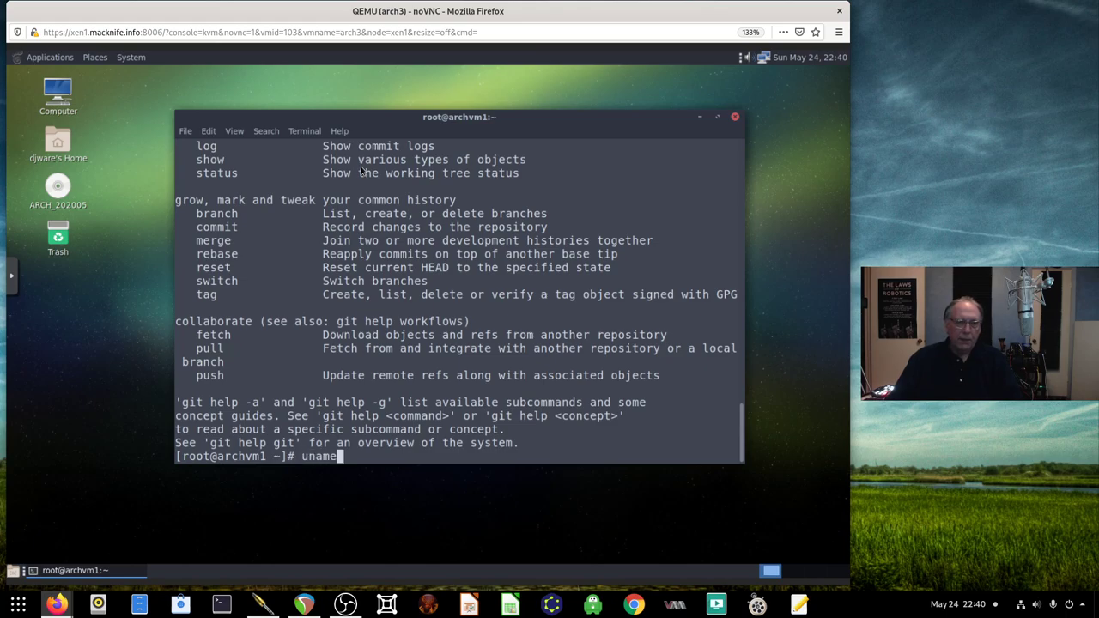
pyautogui.press('Return')
pyautogui.write('unam')
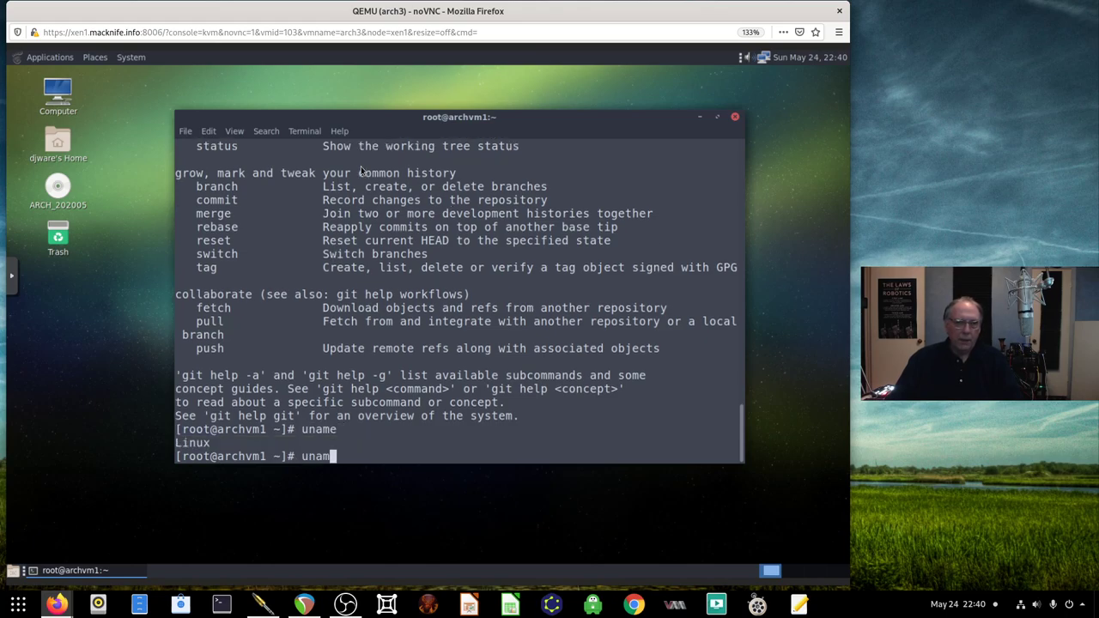
pyautogui.write('e -a')
pyautogui.press('Return')
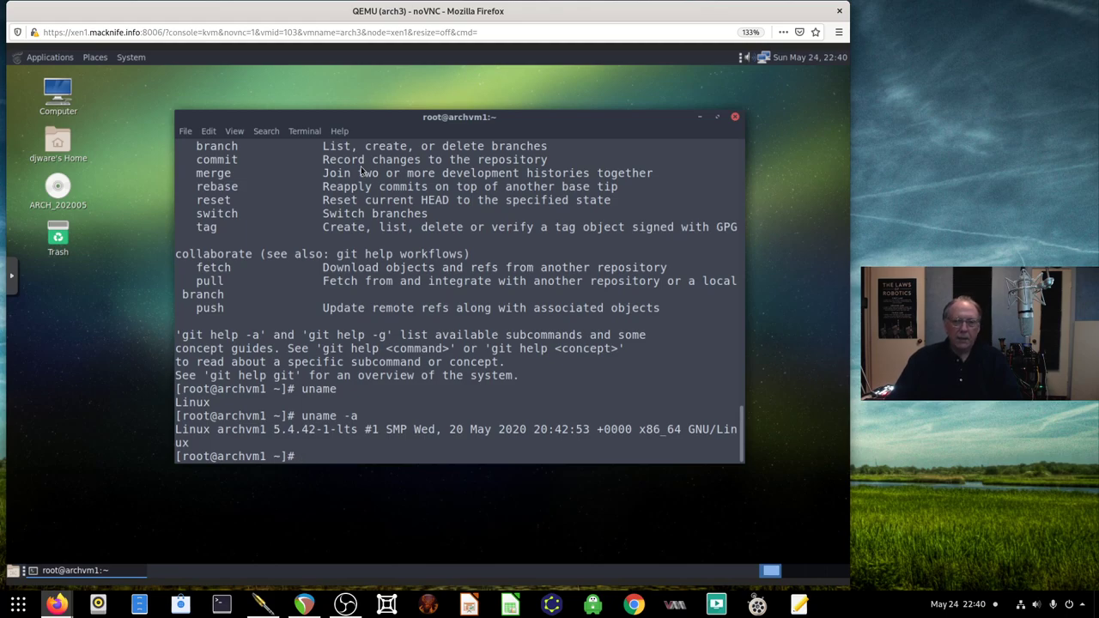
# Show disk usage in human-readable form with df -kh
pyautogui.write('neot')
pyautogui.press('BackSpace')
pyautogui.press('BackSpace')
pyautogui.press('BackSpace')
pyautogui.press('BackSpace')
pyautogui.write('ls /')
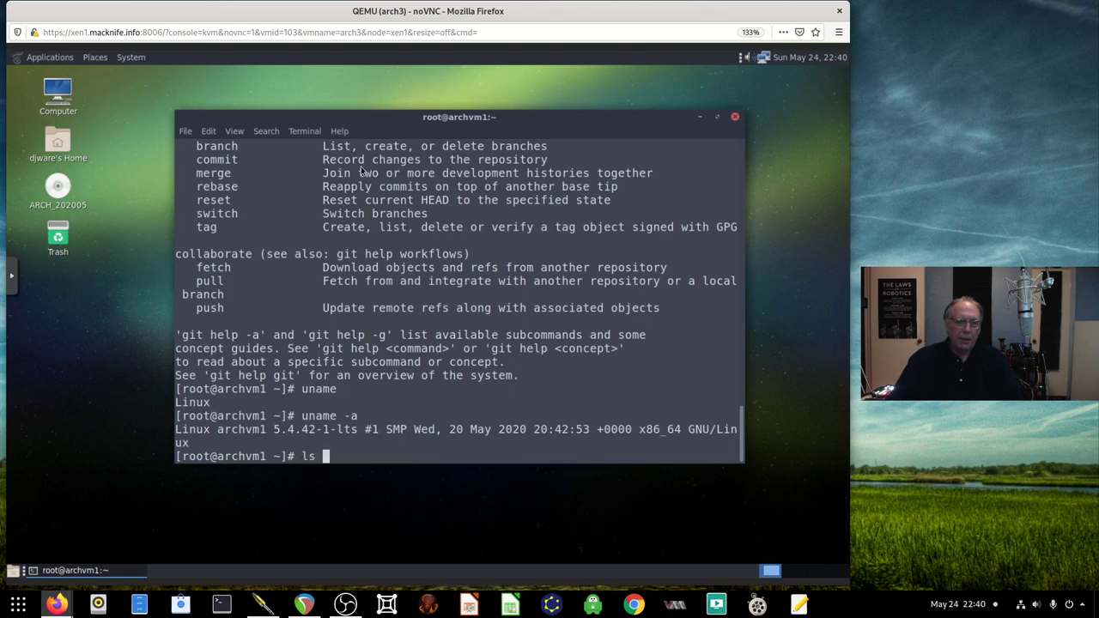
pyautogui.press('BackSpace')
pyautogui.press('BackSpace')
pyautogui.press('BackSpace')
pyautogui.write('df -kh')
pyautogui.press('Return')
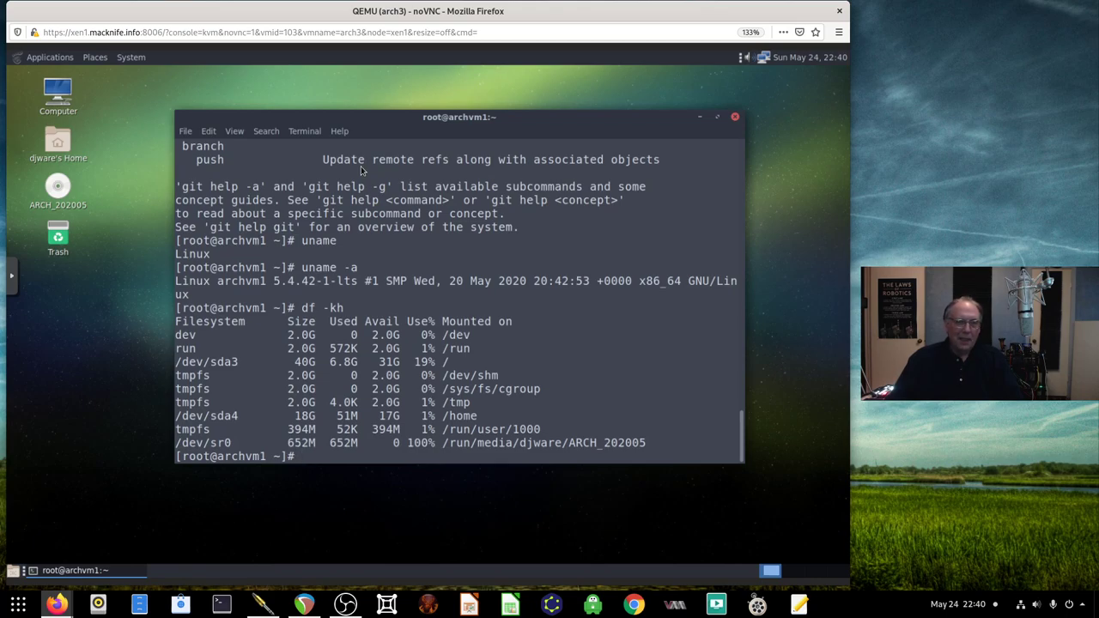
# Change into the /opt directory
pyautogui.write('cd /opt')
pyautogui.press('Return')
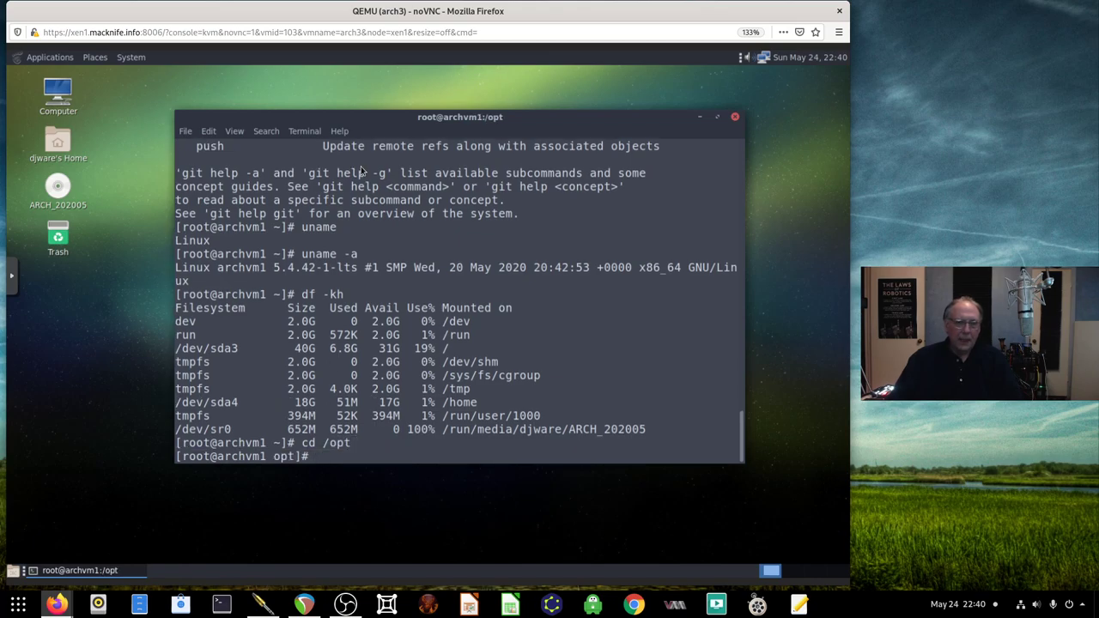
pyautogui.write('git clone https://github')
pyautogui.press('BackSpace')
pyautogui.press('BackSpace')
pyautogui.press('BackSpace')
pyautogui.write('hub.com/CISofy')
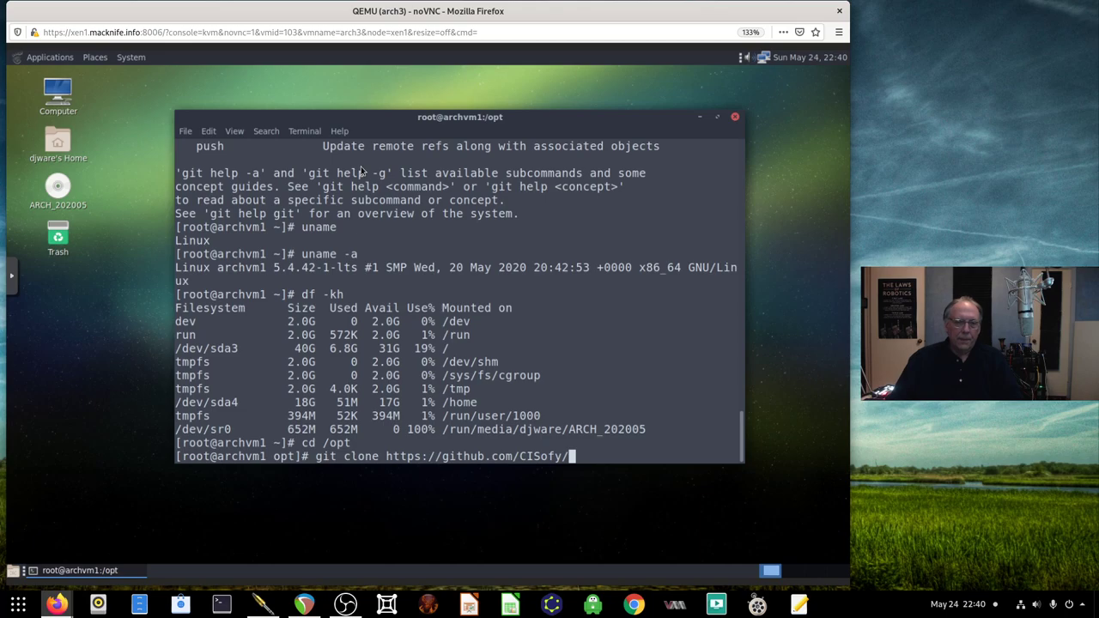
pyautogui.write('/lynis.git')
pyautogui.press('Return')
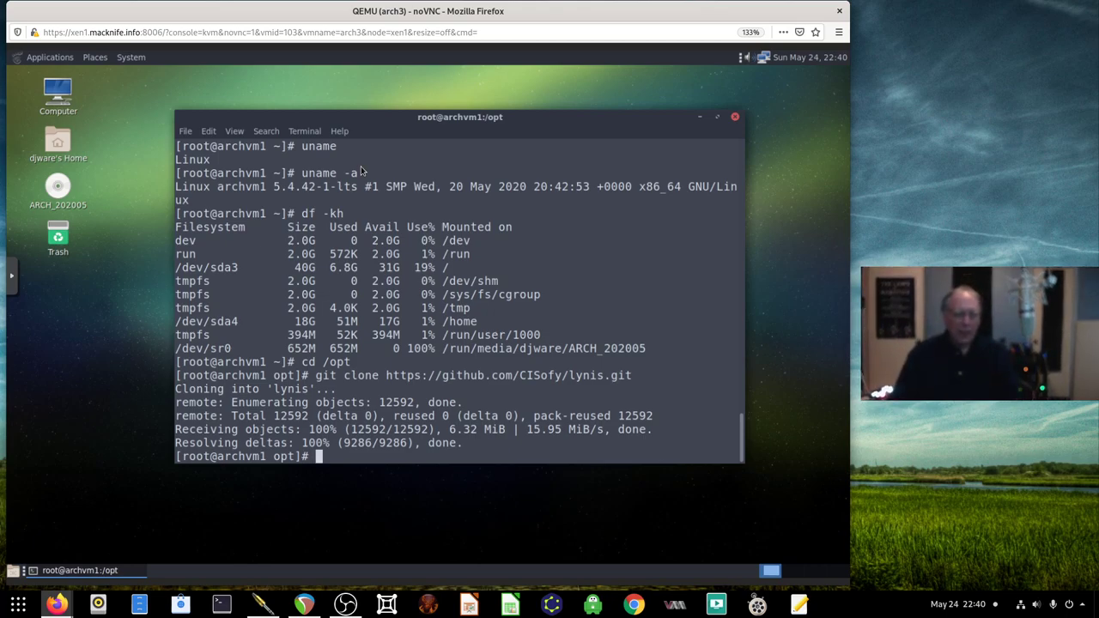
# Install the arch-audit package with pacman, confirming with y
pyautogui.write('pacm')
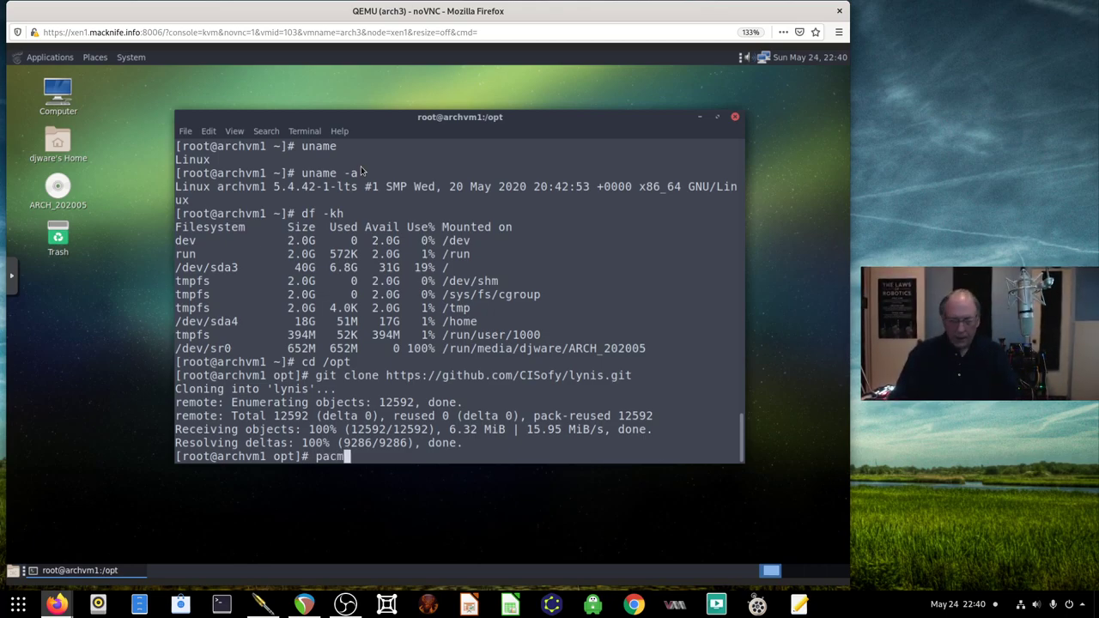
pyautogui.write('an -S ar')
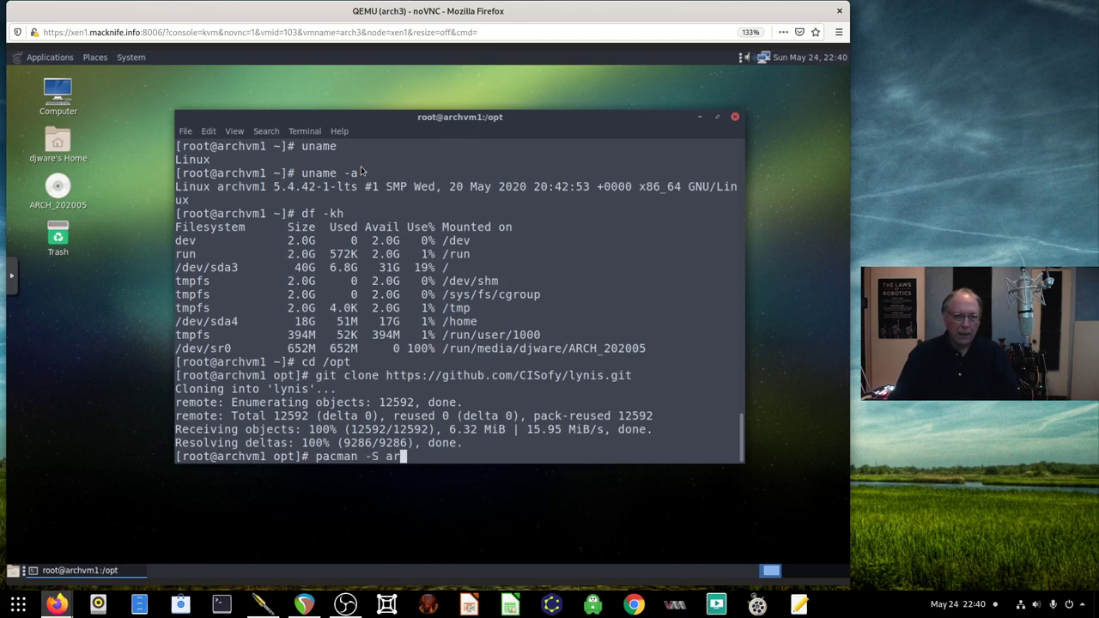
pyautogui.write('ch-audit')
pyautogui.press('BackSpace')
pyautogui.press('BackSpace')
pyautogui.press('BackSpace')
pyautogui.write('dit')
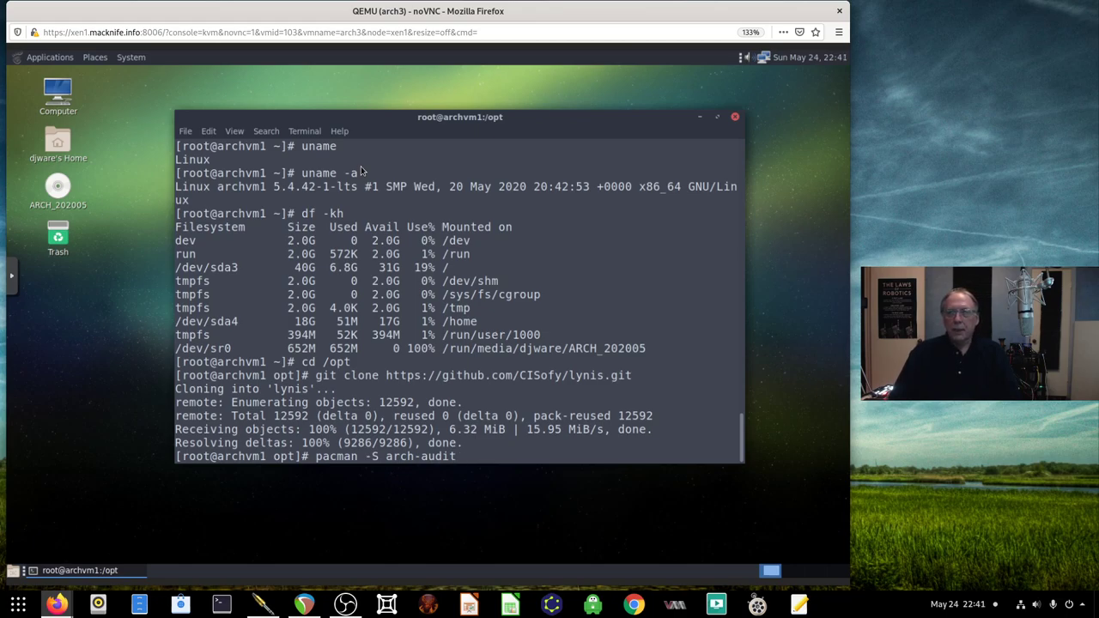
pyautogui.press('Return')
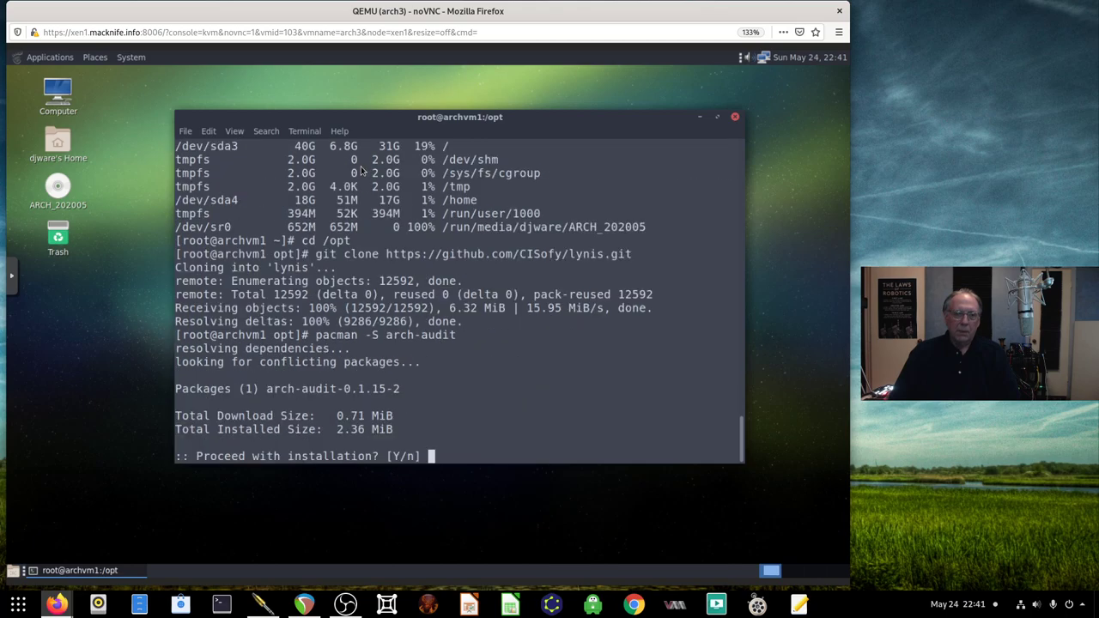
pyautogui.write('y')
pyautogui.press('Return')
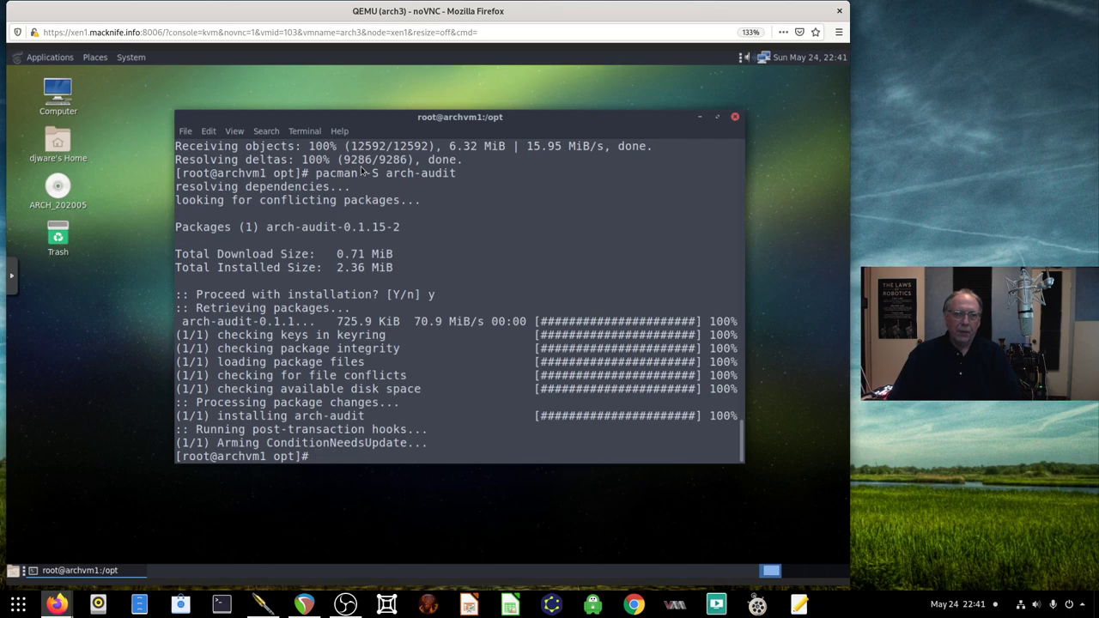
# Run arch-audit to list CVEs affecting inetutils, json-c, libexif and unzip
pyautogui.write('arch0a')
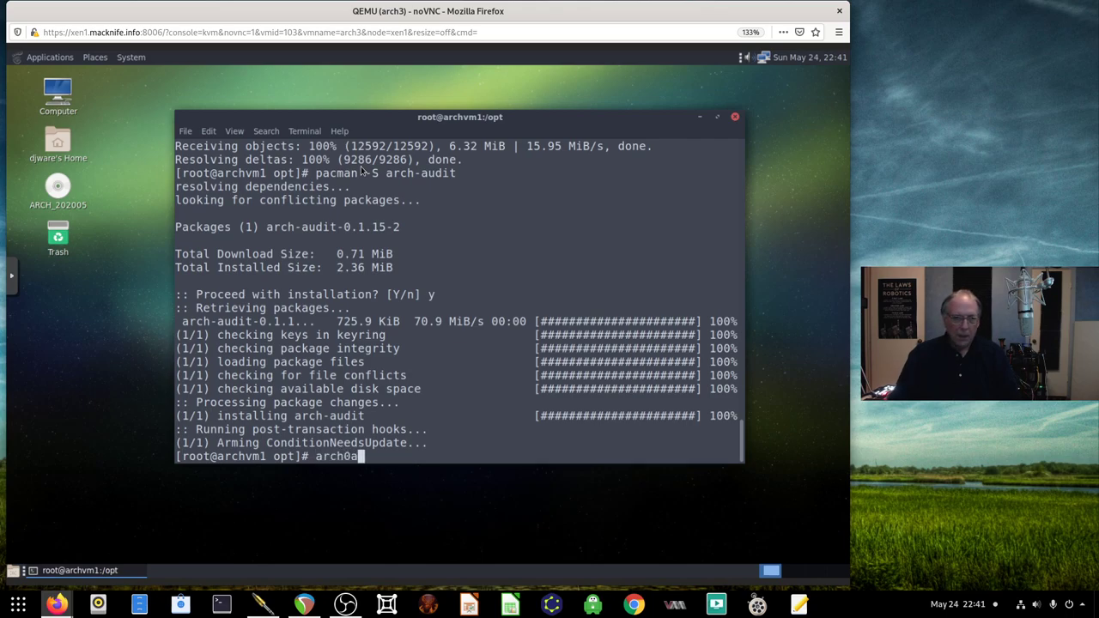
pyautogui.write('ud')
pyautogui.press('BackSpace')
pyautogui.press('BackSpace')
pyautogui.press('BackSpace')
pyautogui.press('BackSpace')
pyautogui.write('-adu')
pyautogui.press('BackSpace')
pyautogui.press('BackSpace')
pyautogui.write('udit')
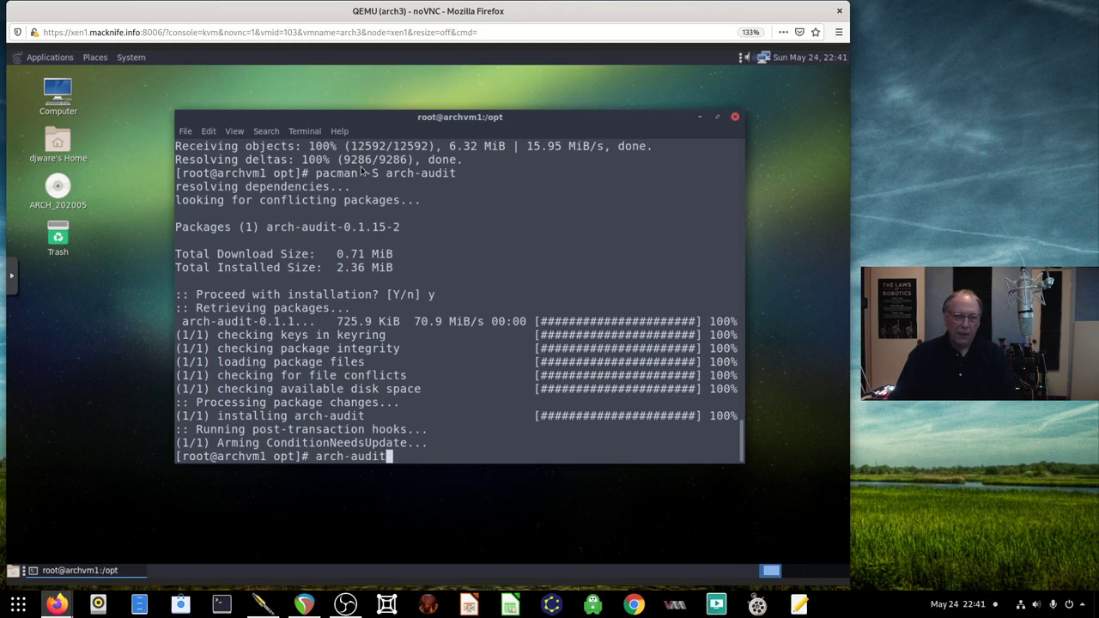
pyautogui.press('Return')
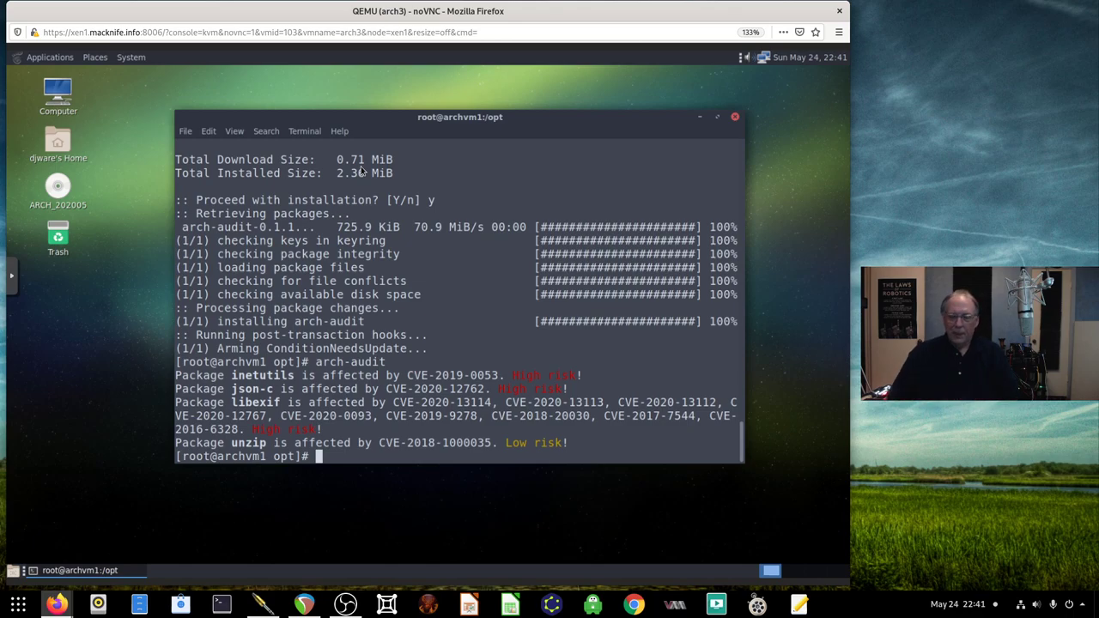
# List /opt, enter the lynis folder and run './lynis audit system' to completion
pyautogui.write('ls')
pyautogui.press('Return')
pyautogui.write('cd lynis')
pyautogui.press('Return')
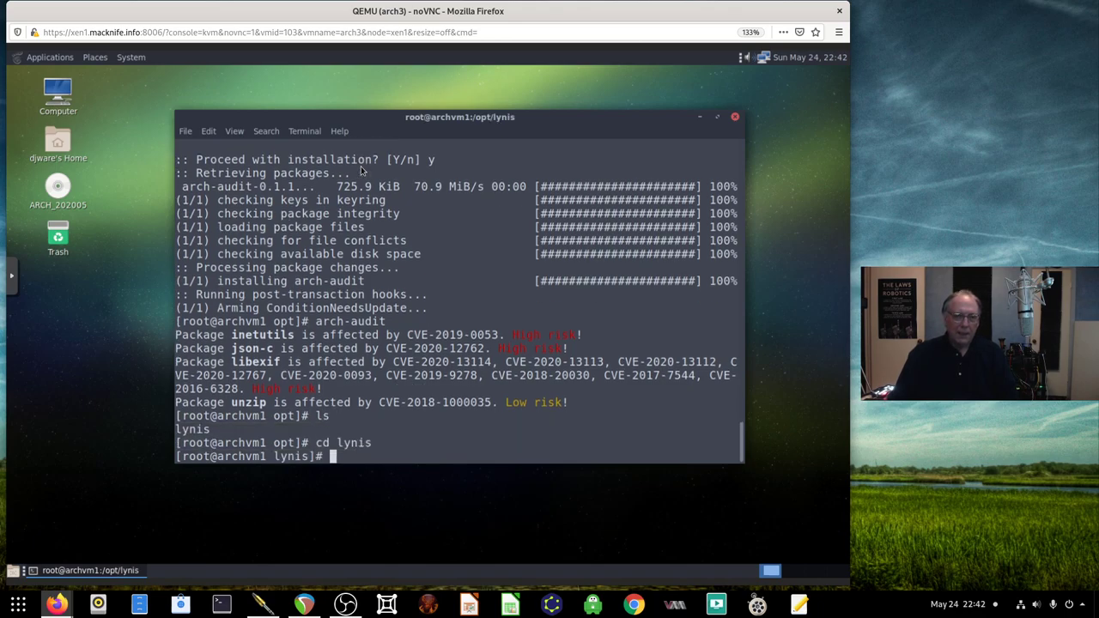
pyautogui.write('./ly')
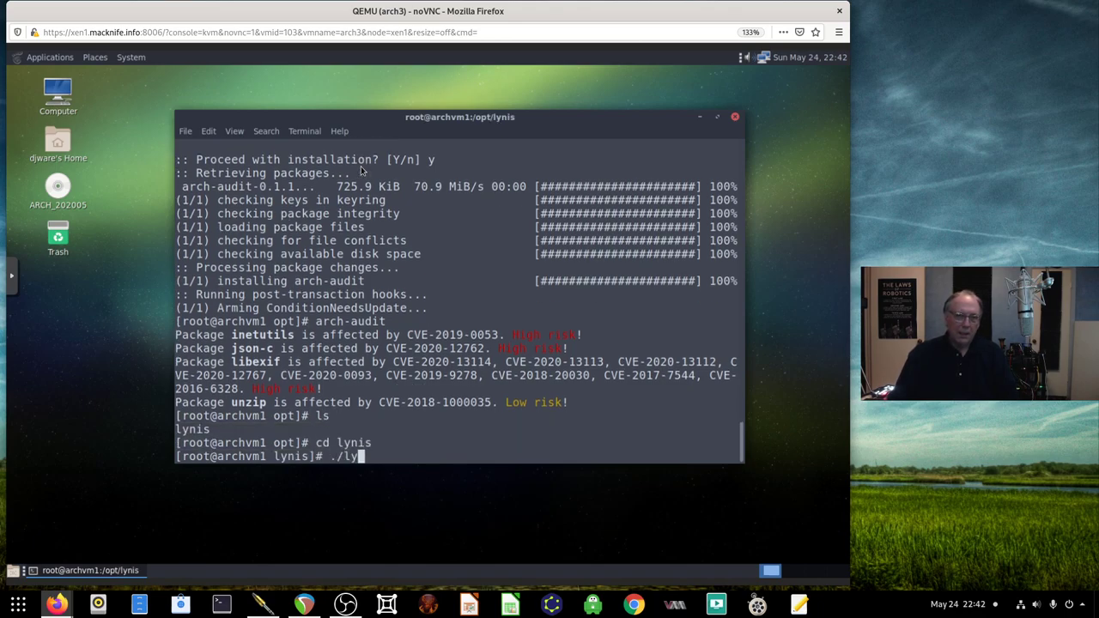
pyautogui.write('nis audit system')
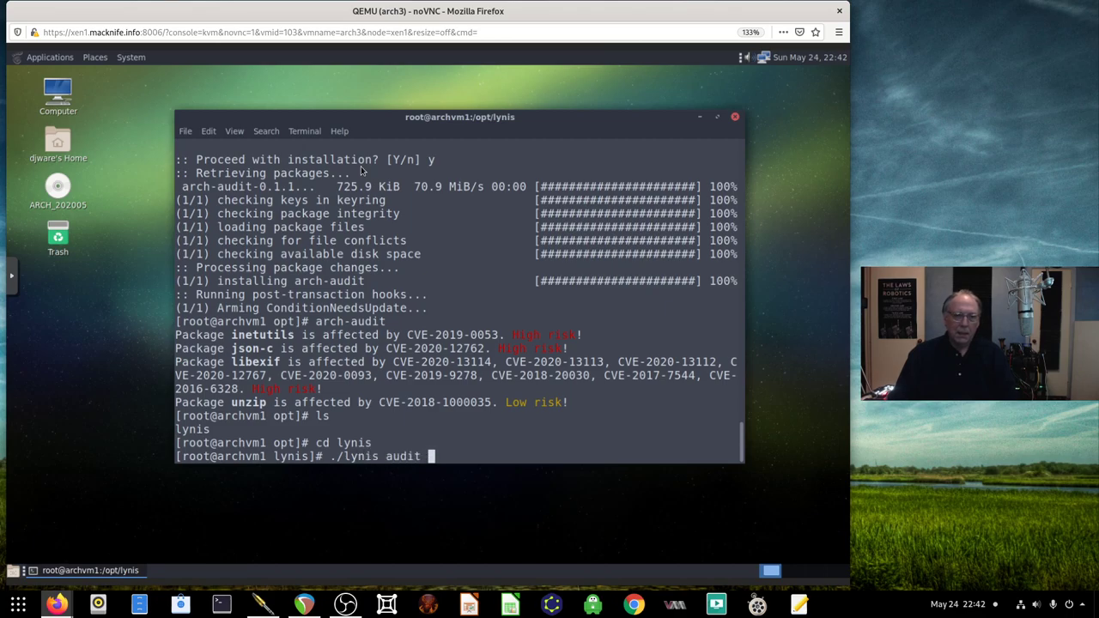
pyautogui.press('Return')
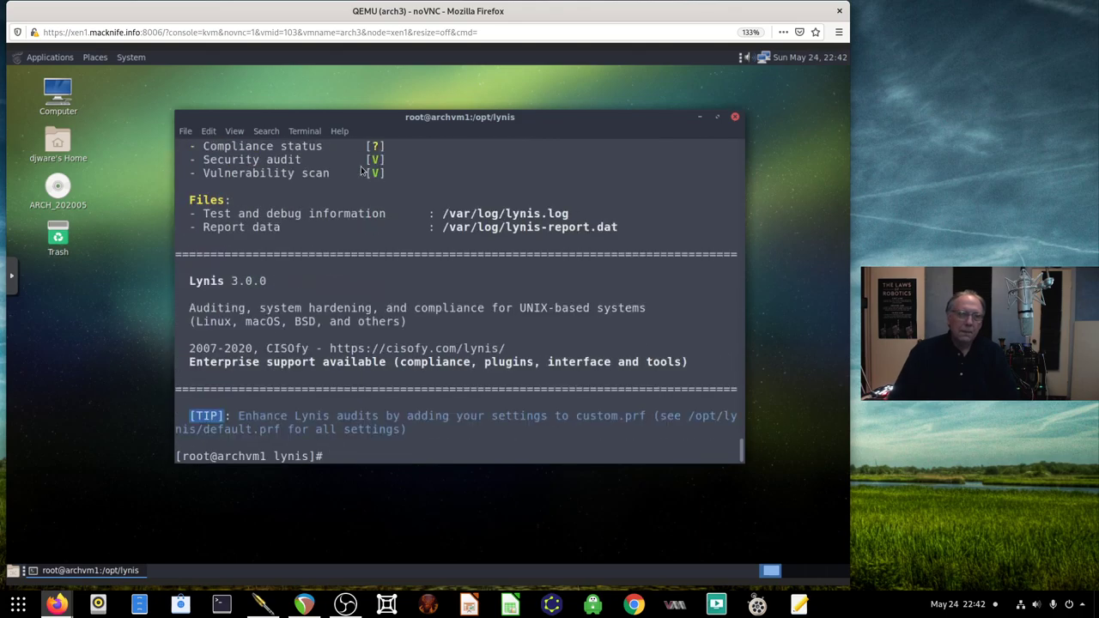
pyautogui.scroll(3, 347, 176)
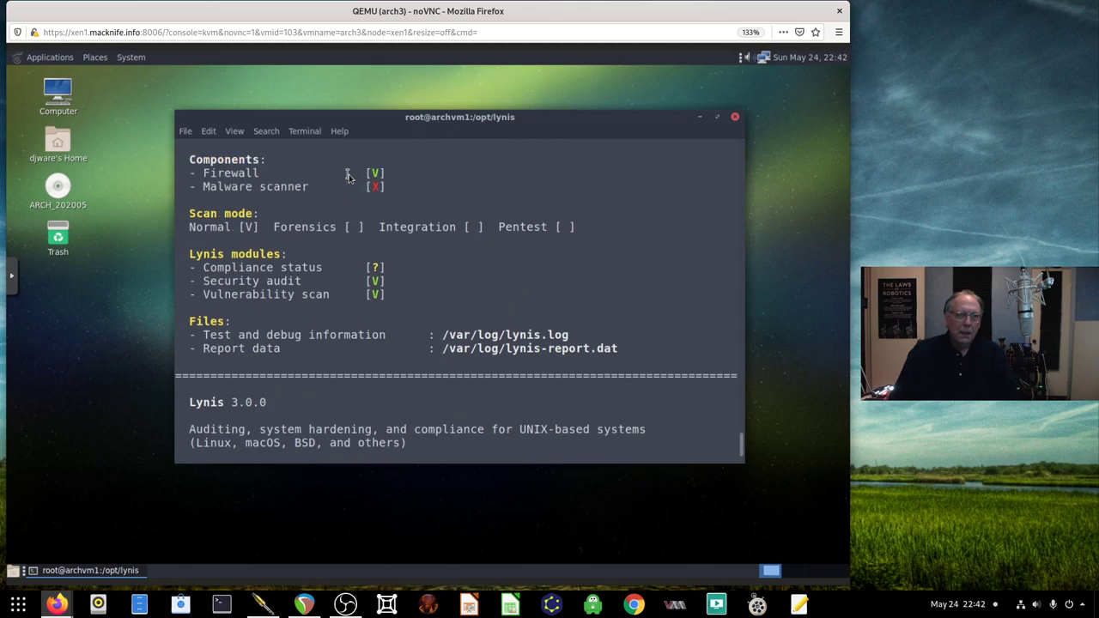
pyautogui.scroll(4, 348, 175)
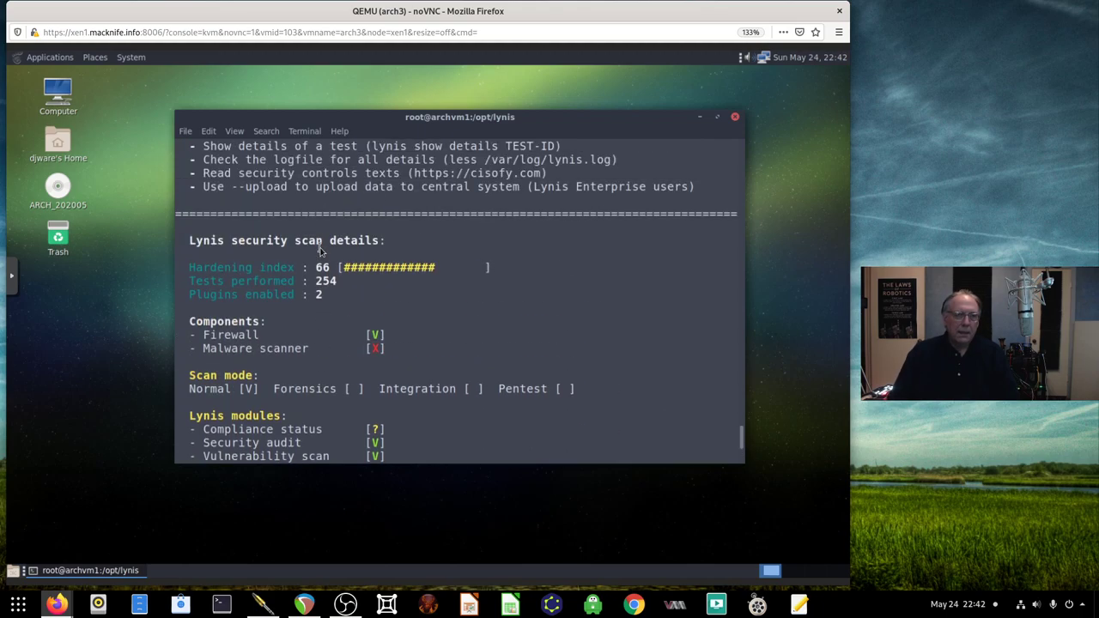
pyautogui.scroll(10, 320, 249)
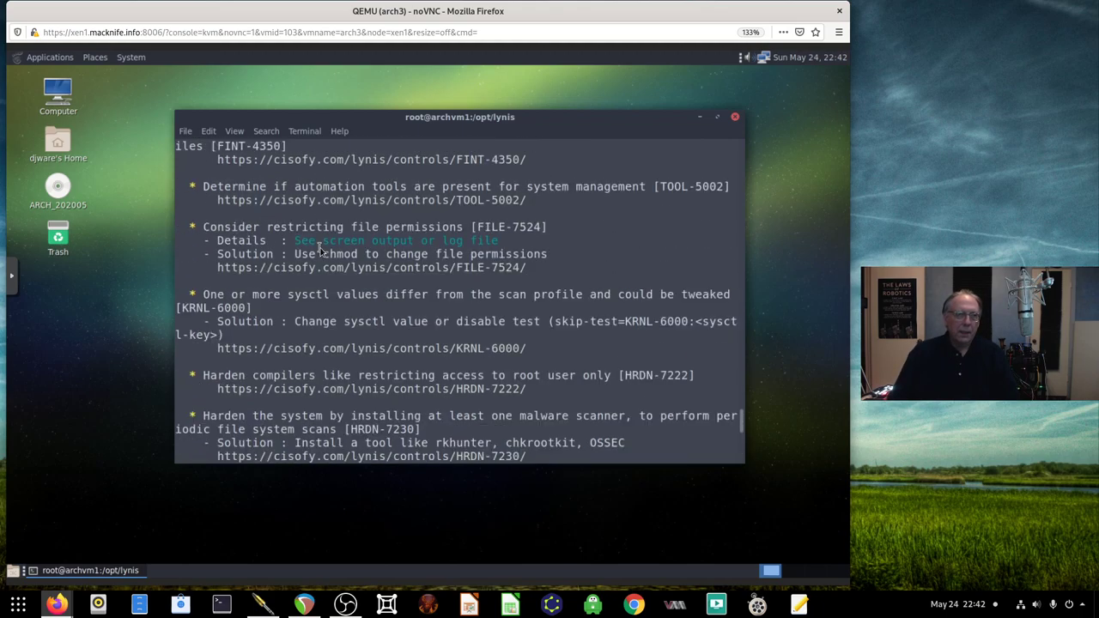
pyautogui.scroll(20, 321, 249)
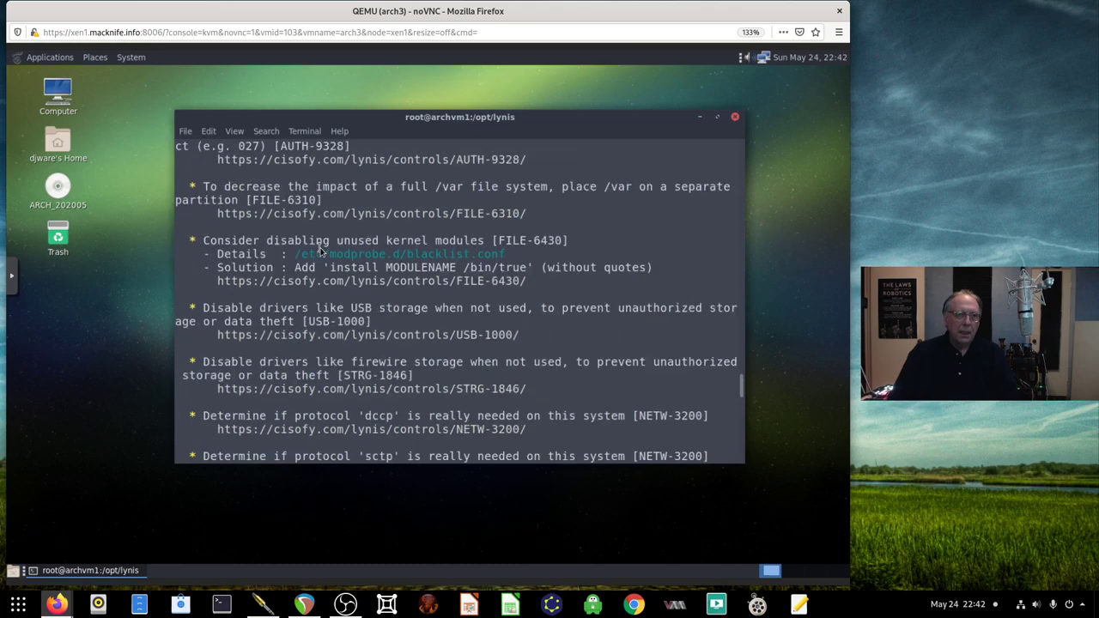
pyautogui.scroll(15, 320, 249)
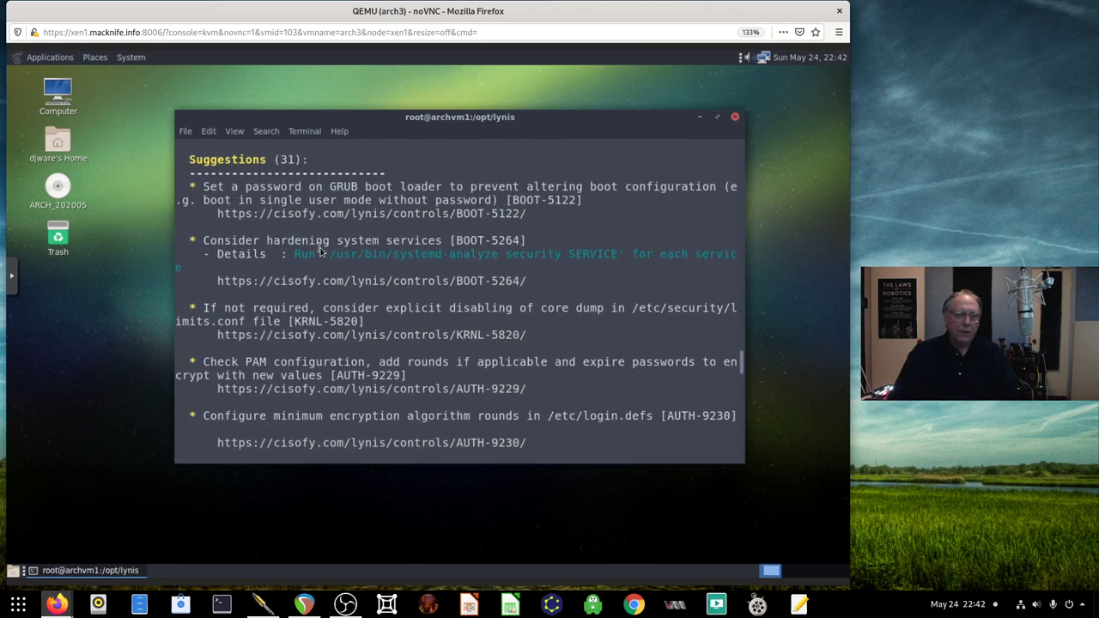
pyautogui.scroll(4, 320, 250)
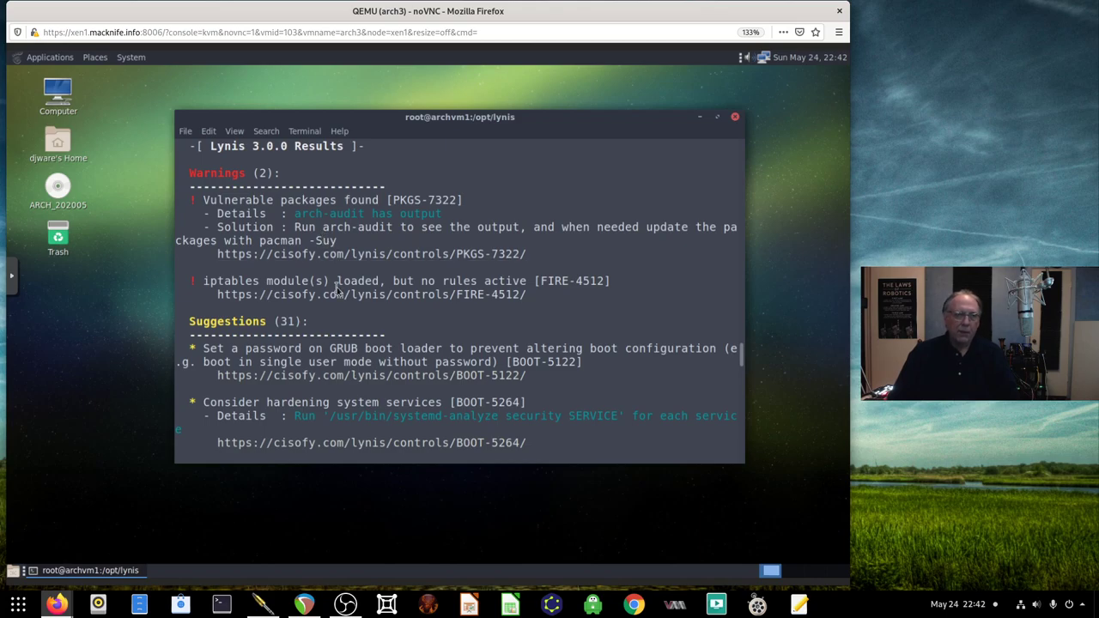
pyautogui.scroll(-1, 319, 290)
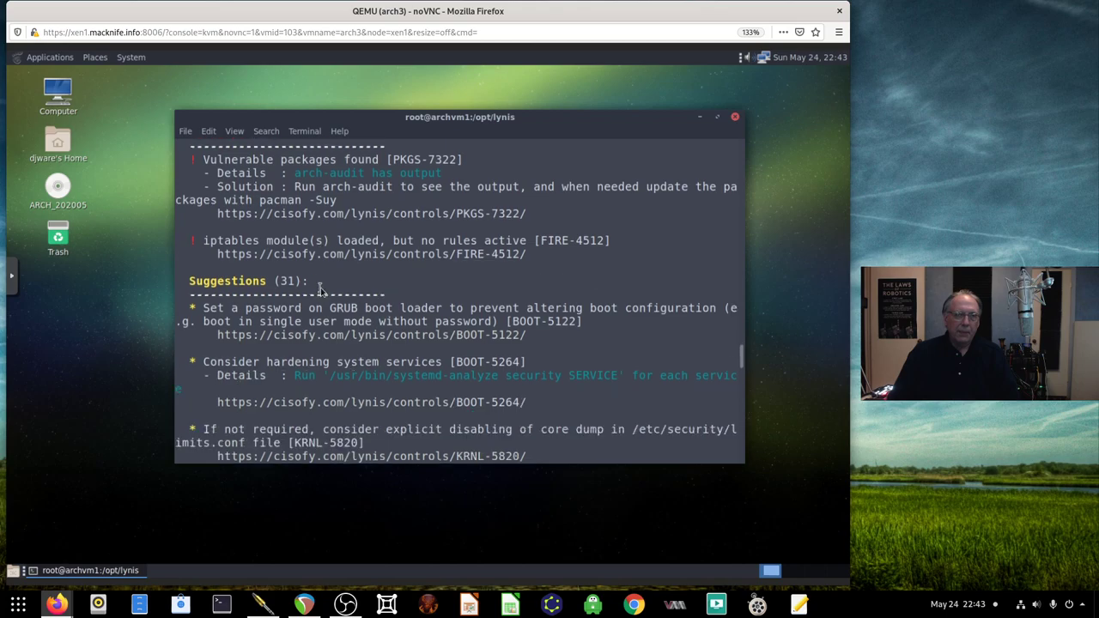
pyautogui.scroll(-1, 319, 290)
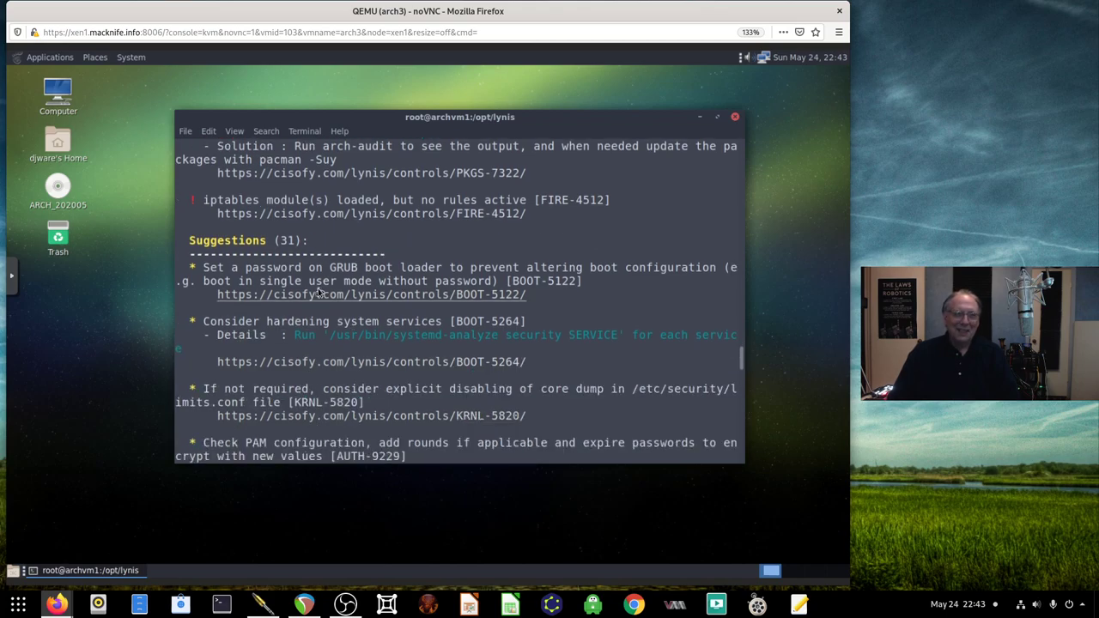
pyautogui.scroll(-1, 320, 291)
pyautogui.scroll(-2, 319, 292)
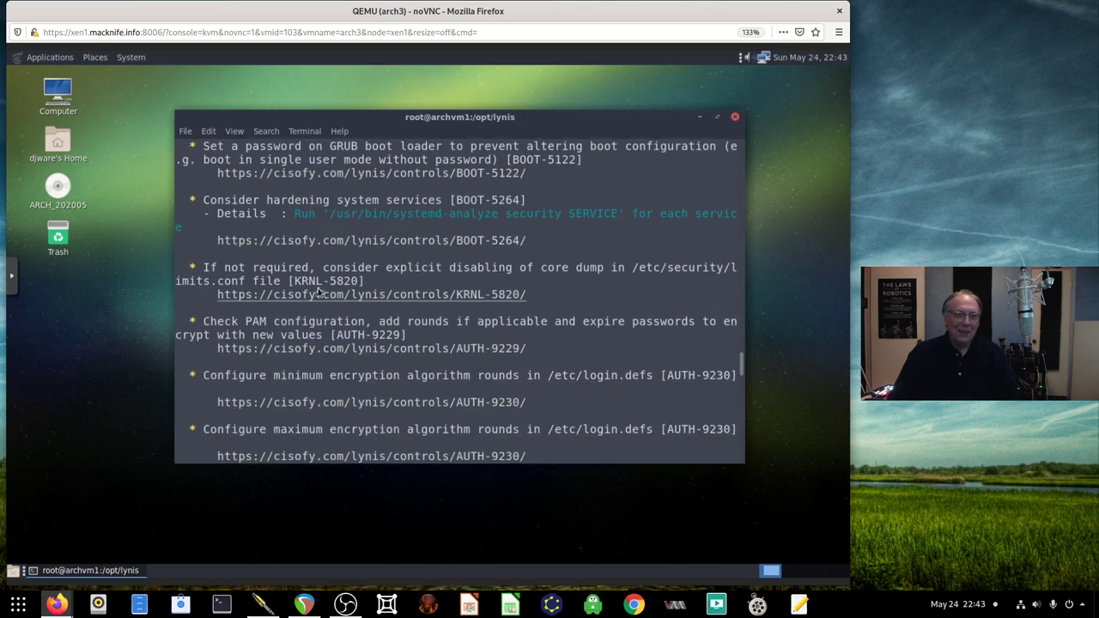
pyautogui.scroll(-3, 318, 292)
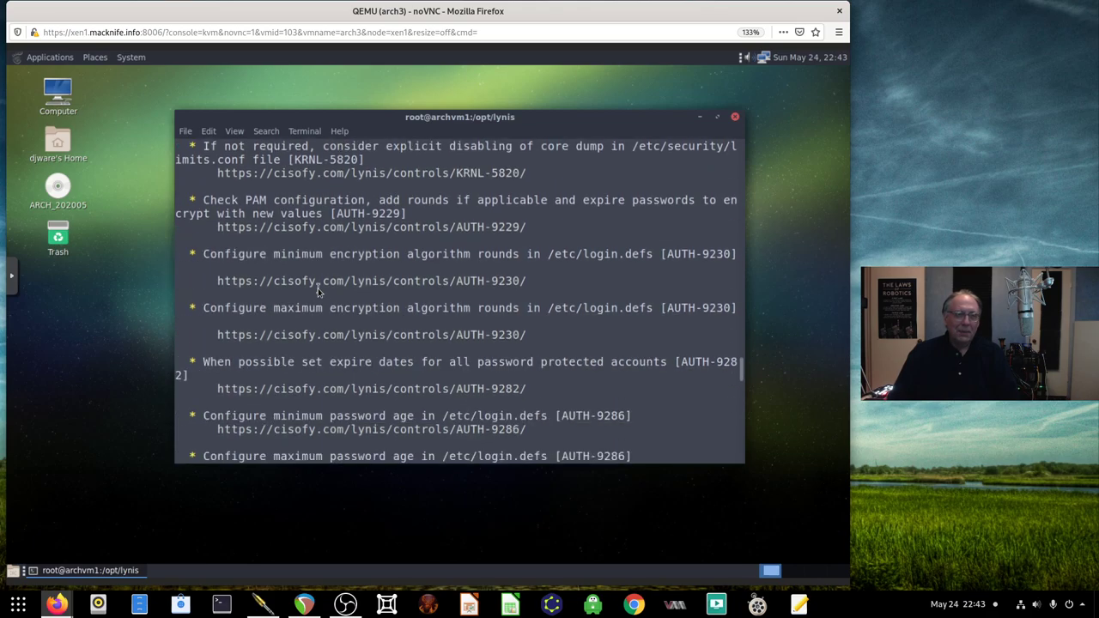
pyautogui.scroll(-3, 318, 291)
pyautogui.scroll(-6, 318, 292)
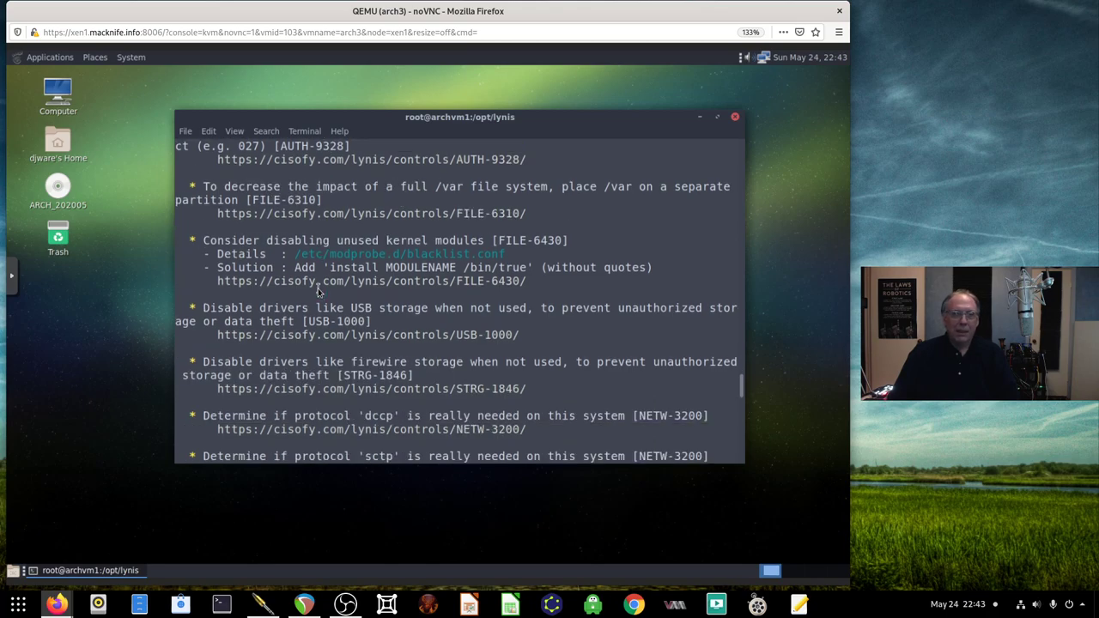
pyautogui.scroll(-1, 317, 292)
# Run 'pacman -Suy', which reports core, extra and community up to date
pyautogui.write('qpa')
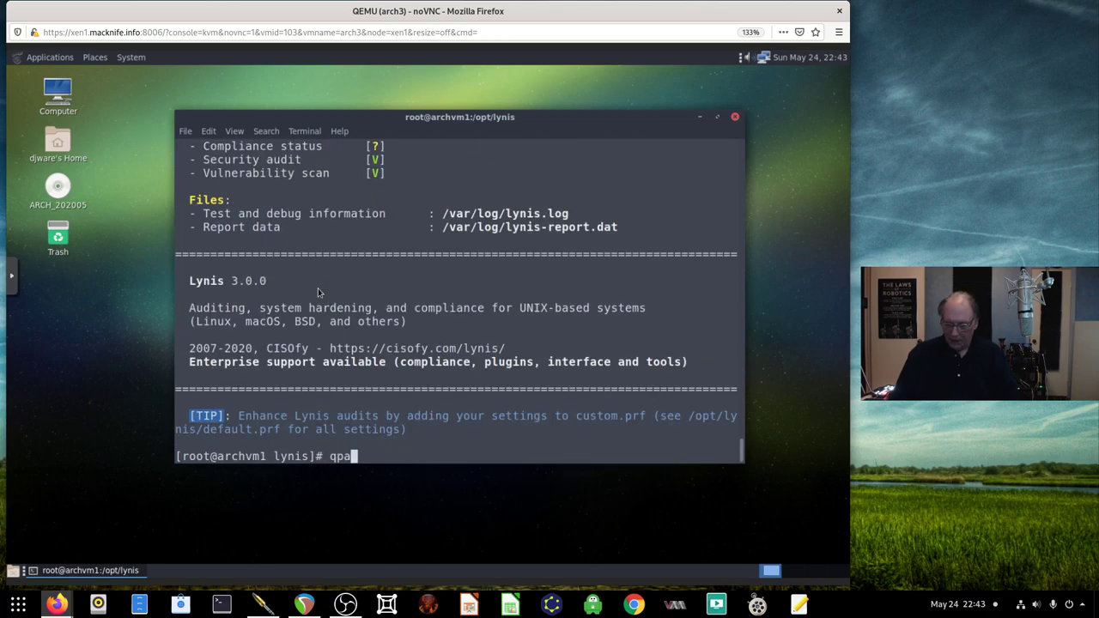
pyautogui.write('cman')
pyautogui.hotkey('ctrl', 'u')
pyautogui.write('pacman -Su')
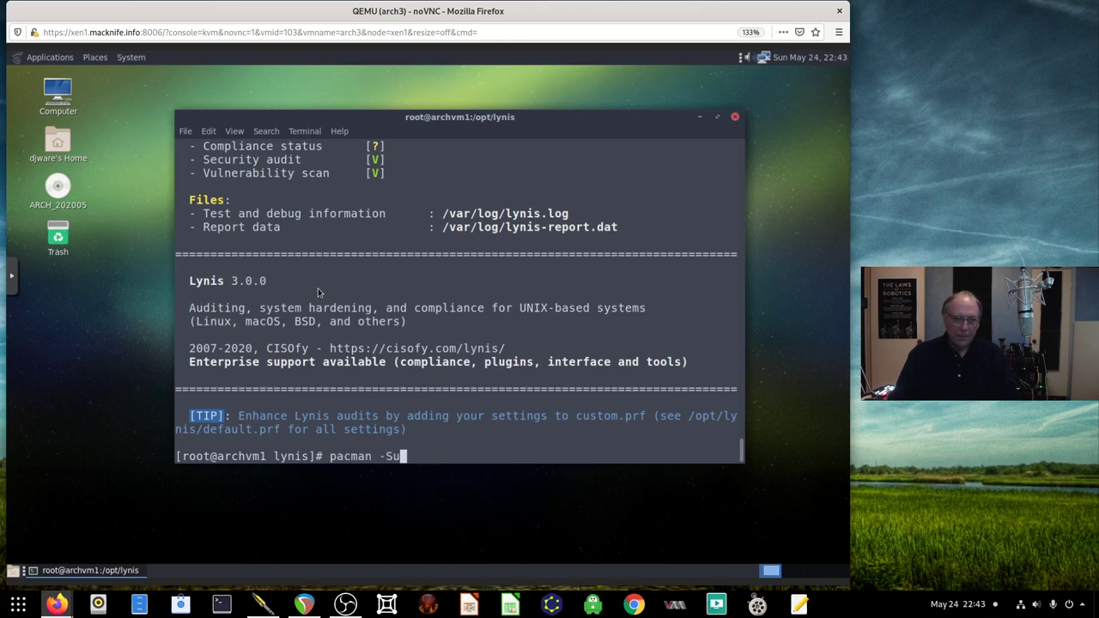
pyautogui.write('y')
pyautogui.press('Return')
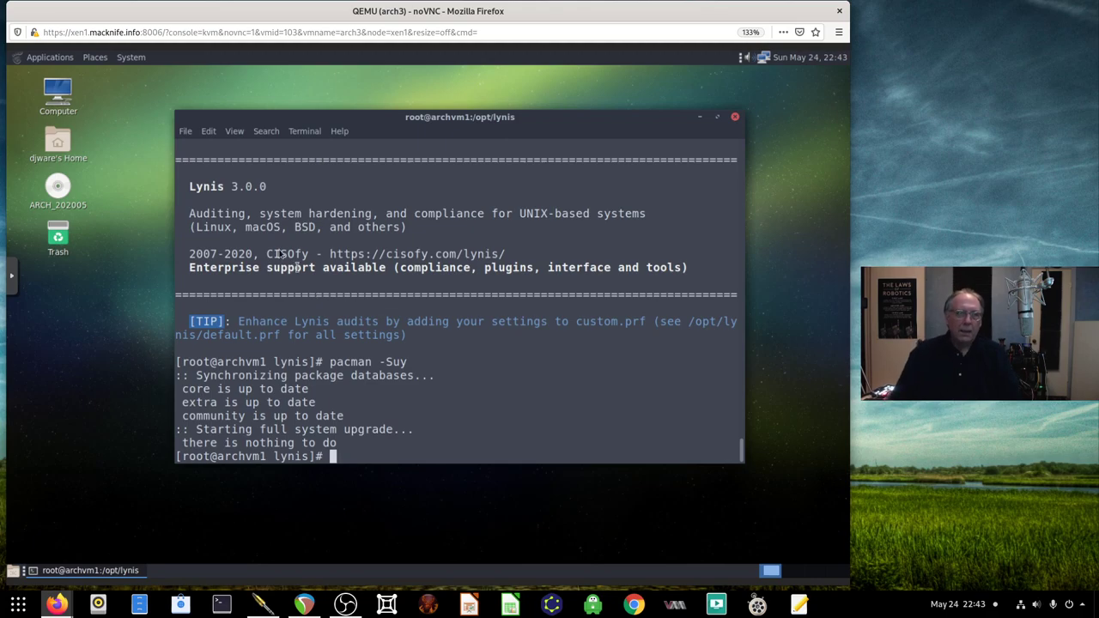
# Scroll back up through the earlier Lynis audit suggestions
pyautogui.scroll(12, 279, 253)
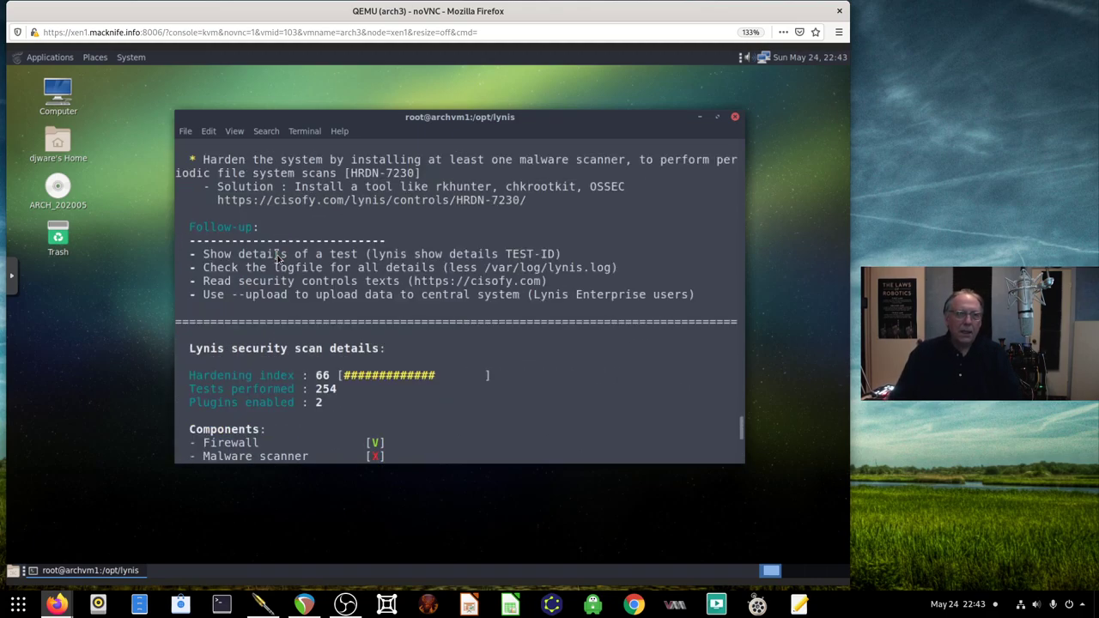
pyautogui.scroll(8, 279, 256)
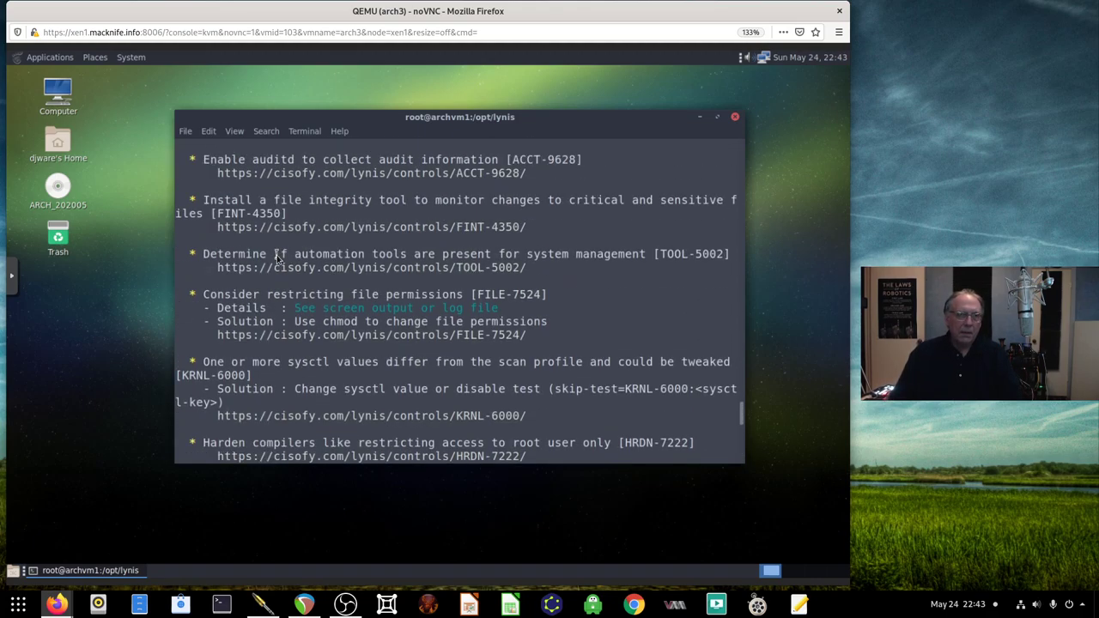
pyautogui.scroll(3, 279, 255)
pyautogui.scroll(9, 276, 258)
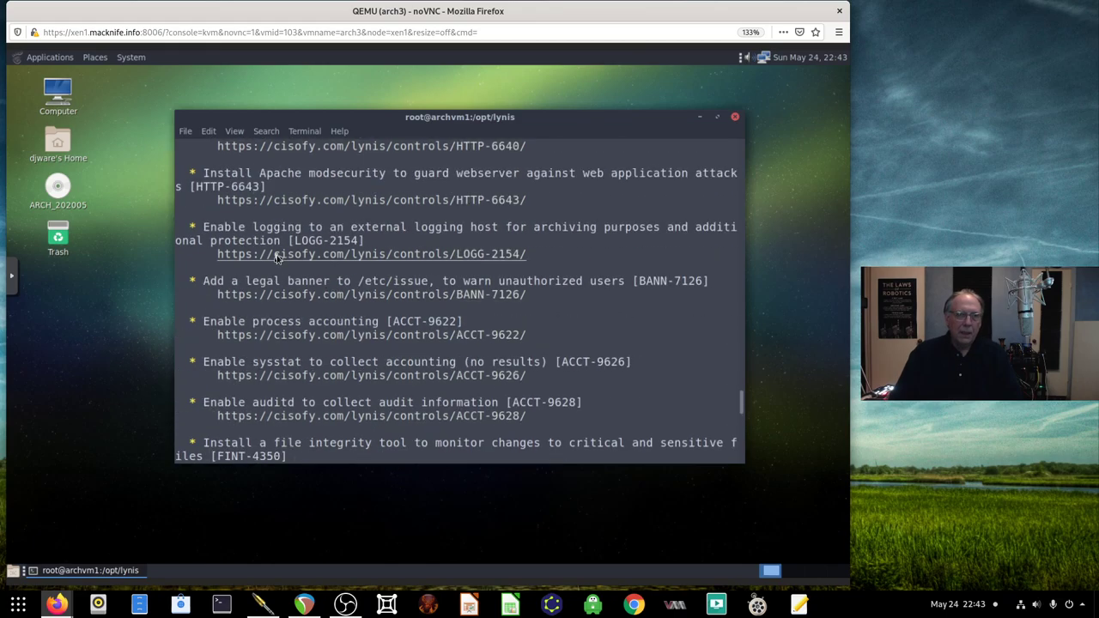
pyautogui.scroll(6, 277, 257)
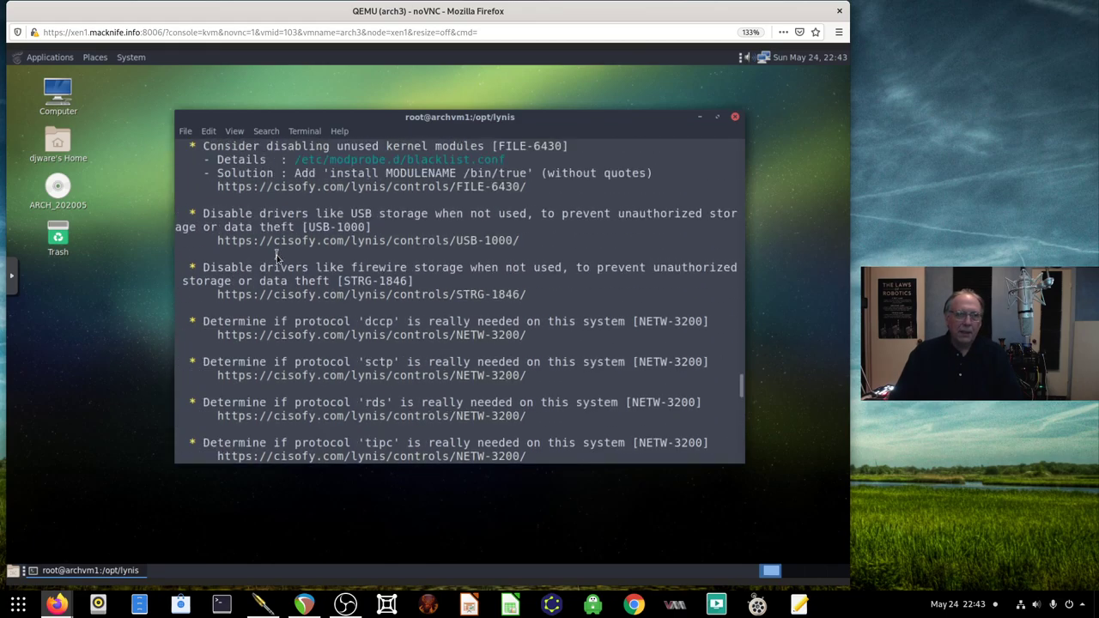
pyautogui.scroll(1, 277, 256)
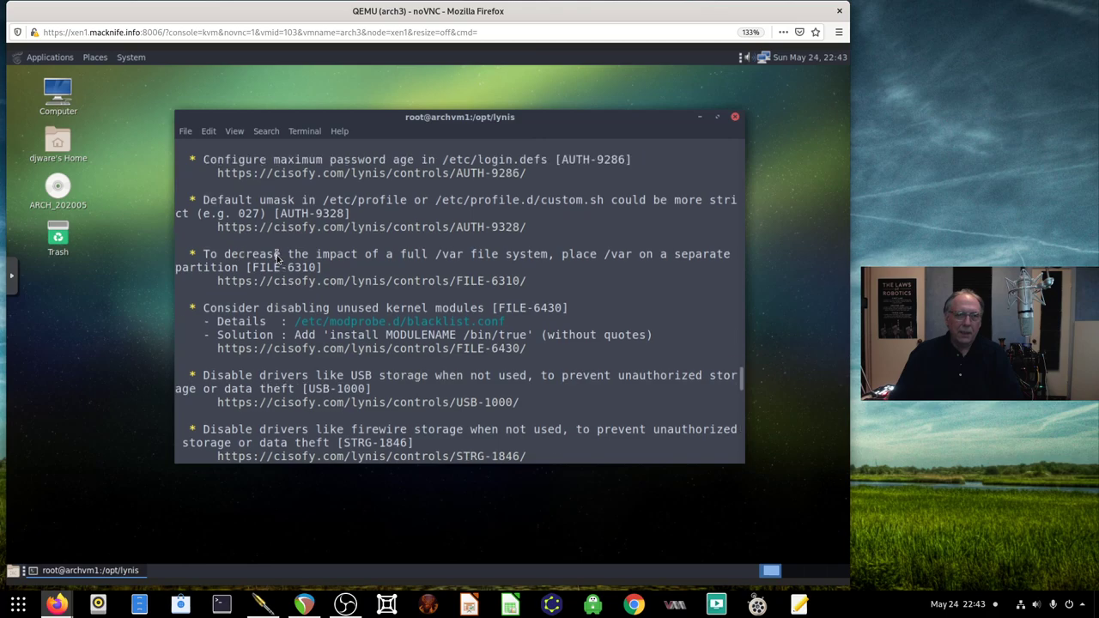
pyautogui.scroll(10, 276, 257)
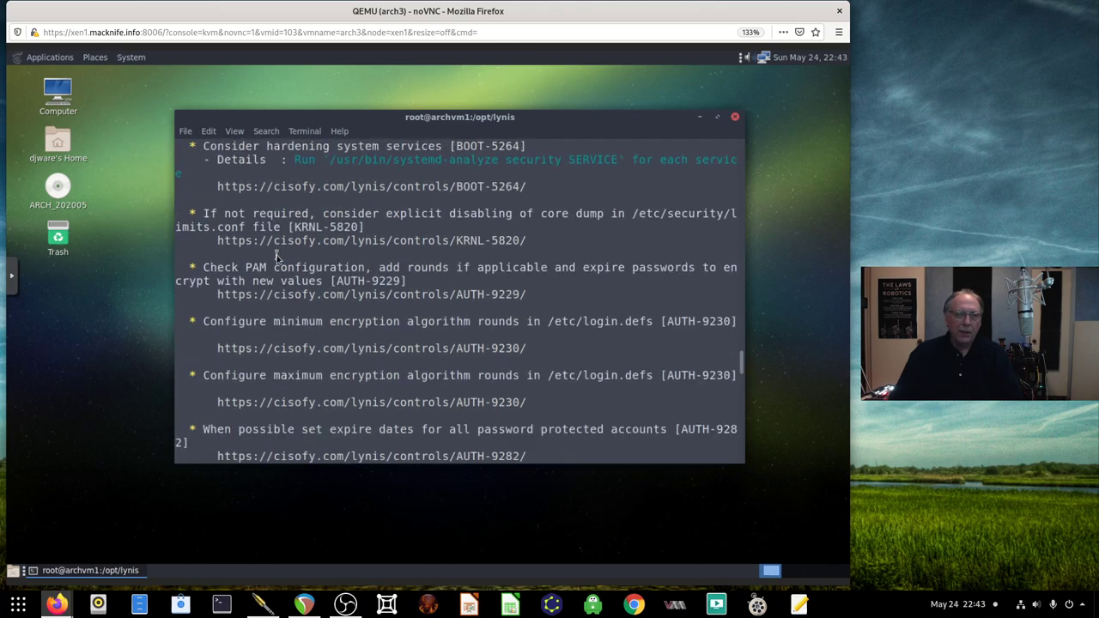
pyautogui.scroll(2, 277, 257)
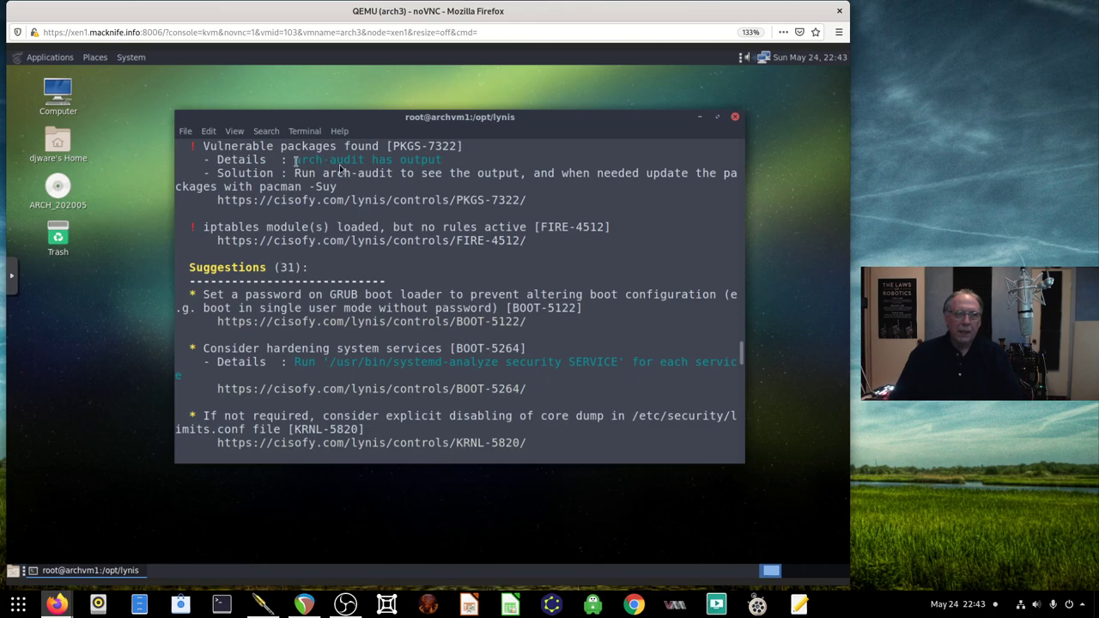
pyautogui.scroll(-3, 312, 309)
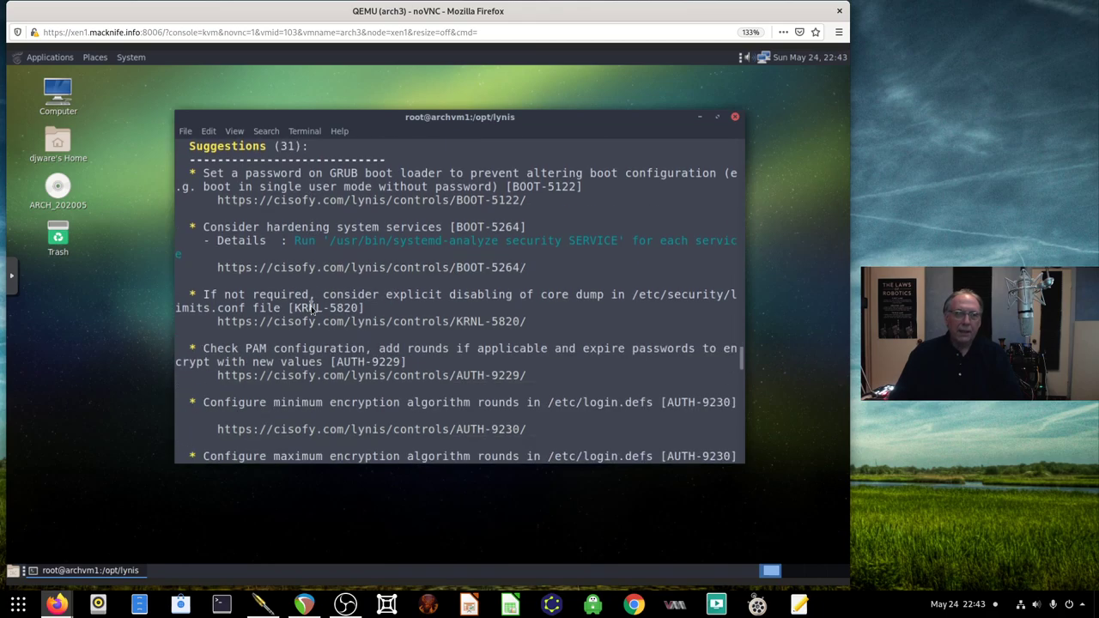
pyautogui.scroll(-1, 312, 309)
# Run 'ls' at the prompt in the lynis folder, then power off arch3 with 'shutdown now'
pyautogui.hotkey('shift', 'End')
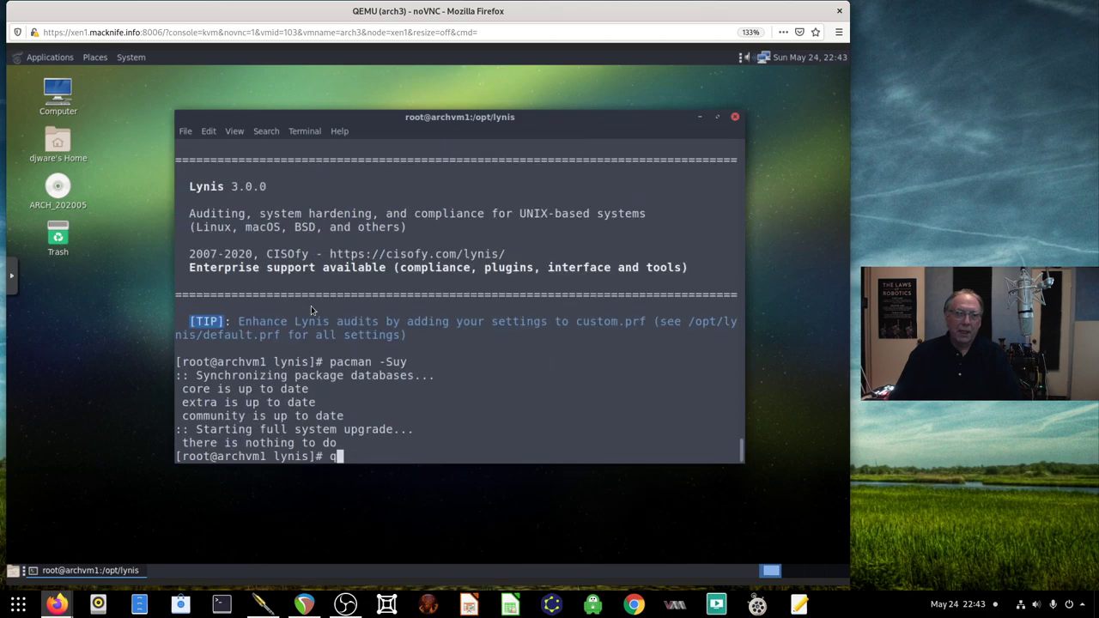
pyautogui.write('ls')
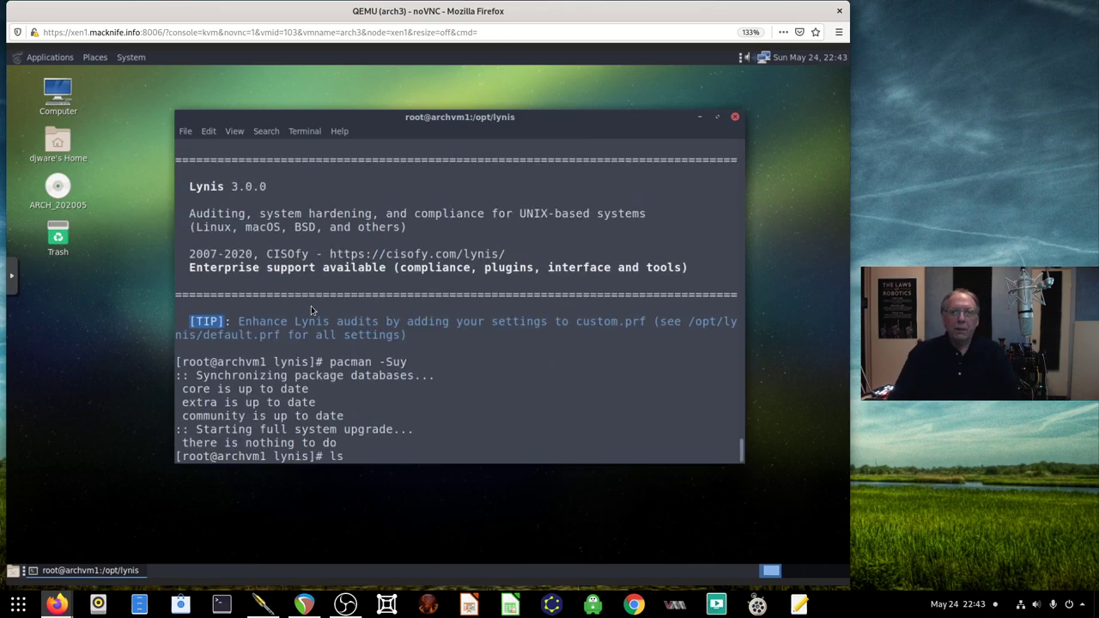
pyautogui.press('Return')
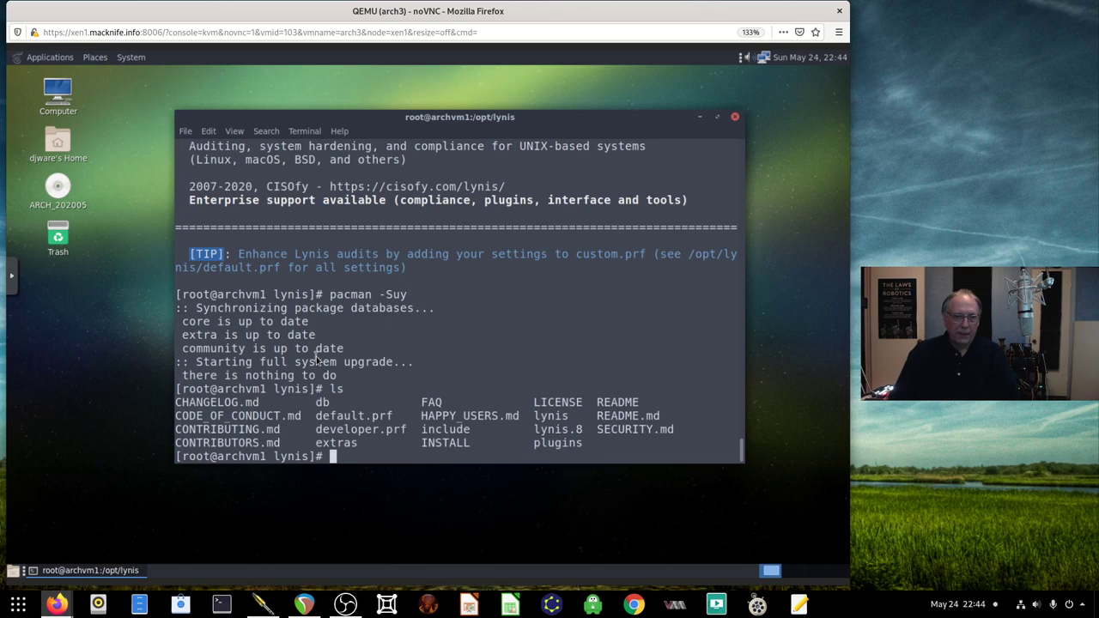
pyautogui.write('shutdown now')
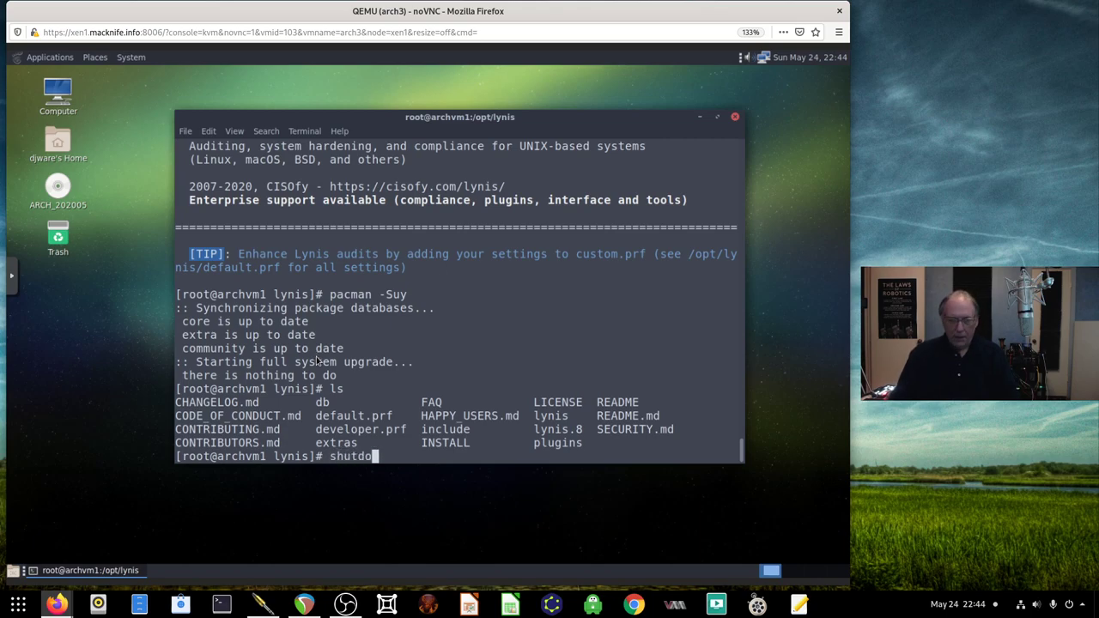
pyautogui.press('Return')
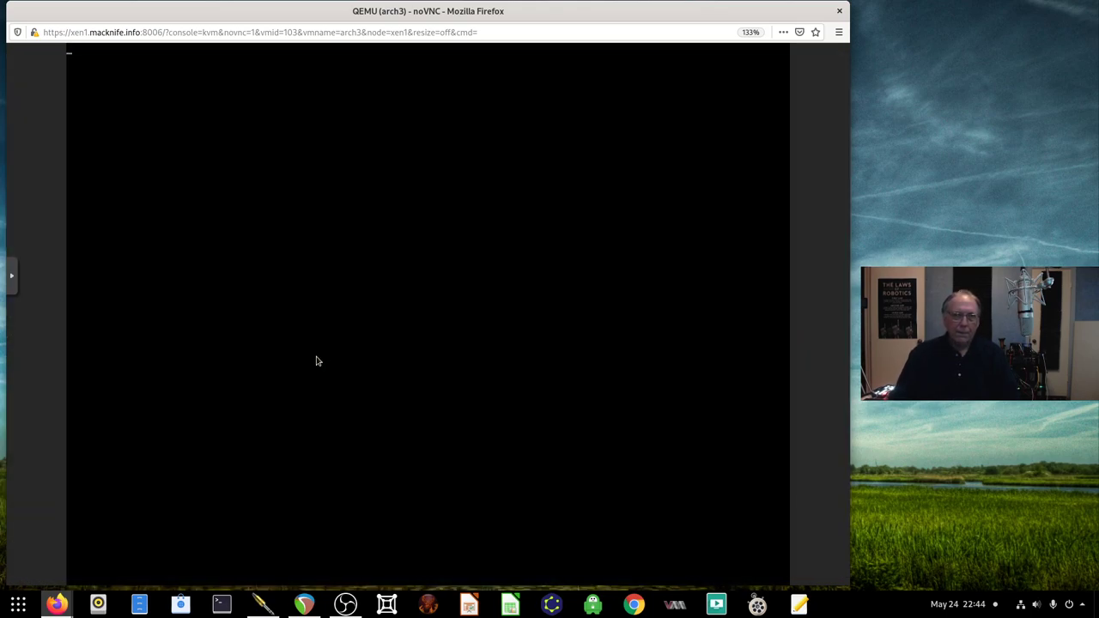